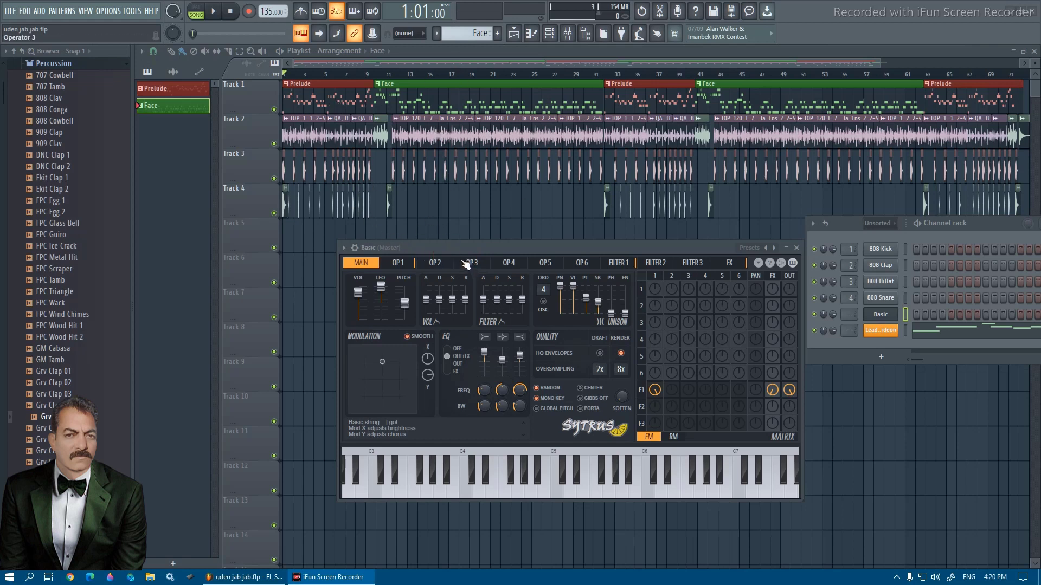
# Step: Play the full arrangement, showing the Basic synth during Prelude sections and the Lead Acordeon synth during Face sections
pyautogui.press('space')
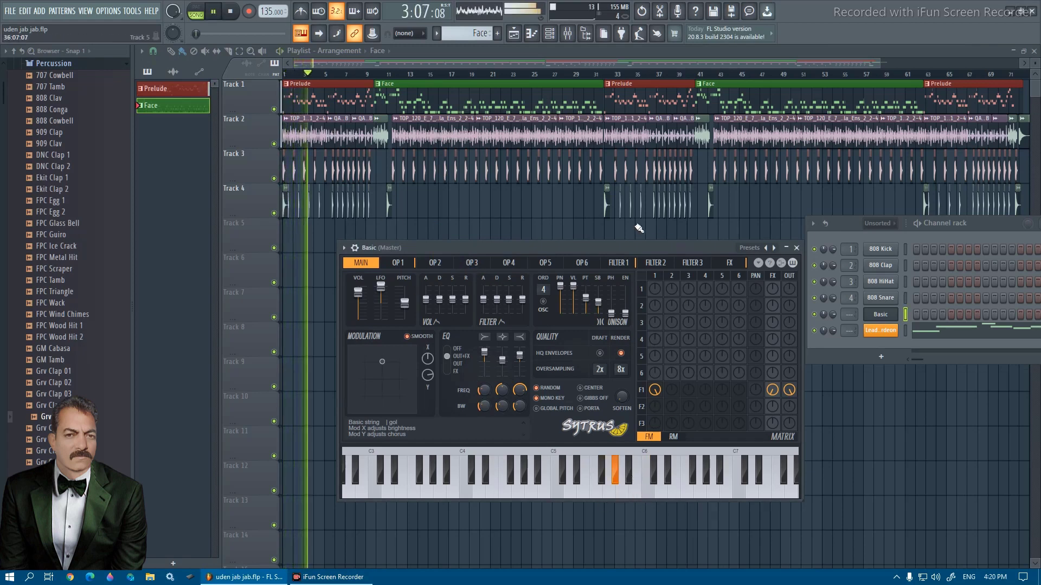
pyautogui.moveTo(589, 249); pyautogui.dragTo(586, 243)
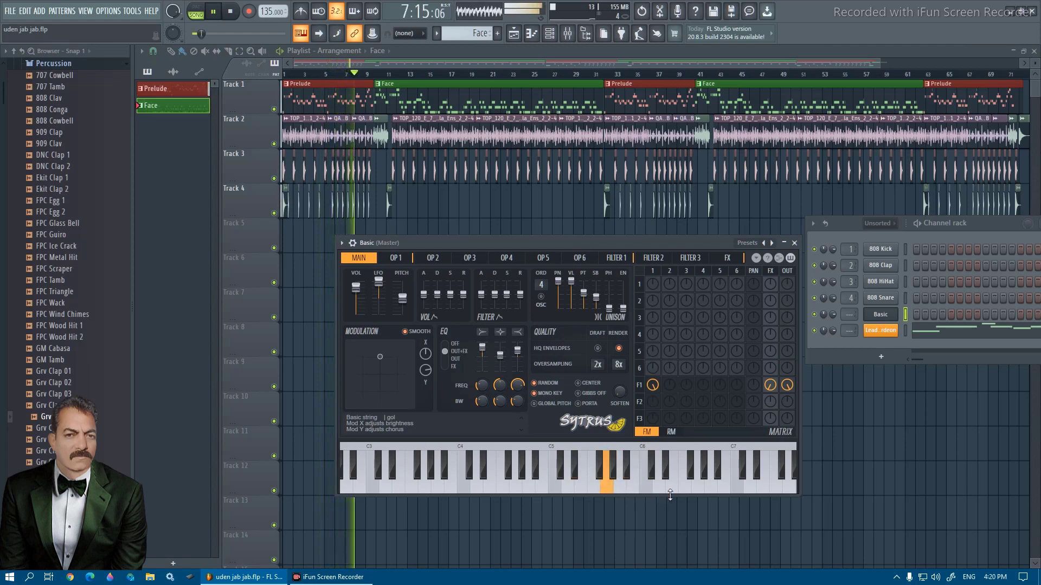
pyautogui.click(884, 320)
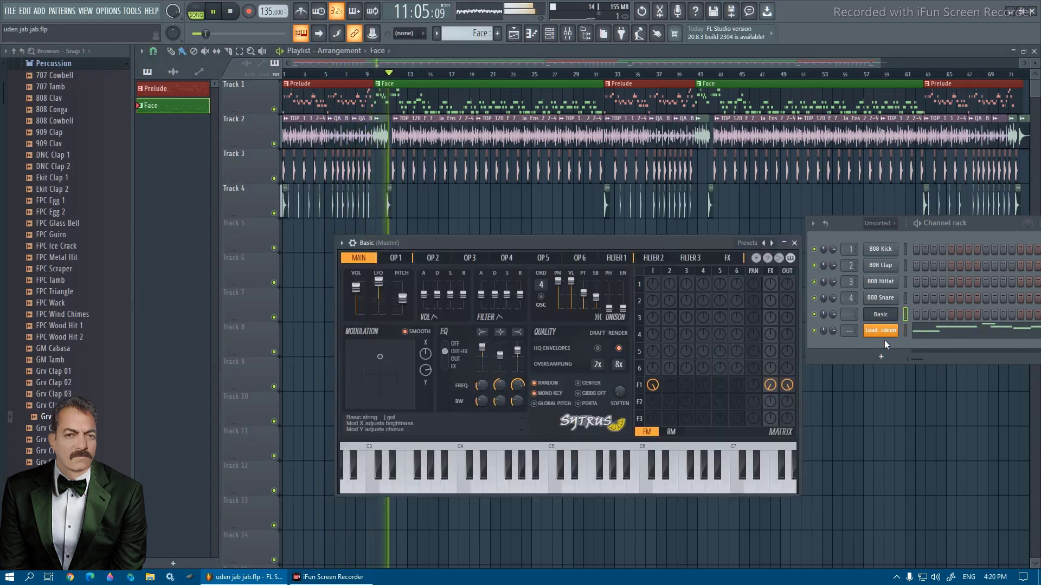
pyautogui.click(886, 334)
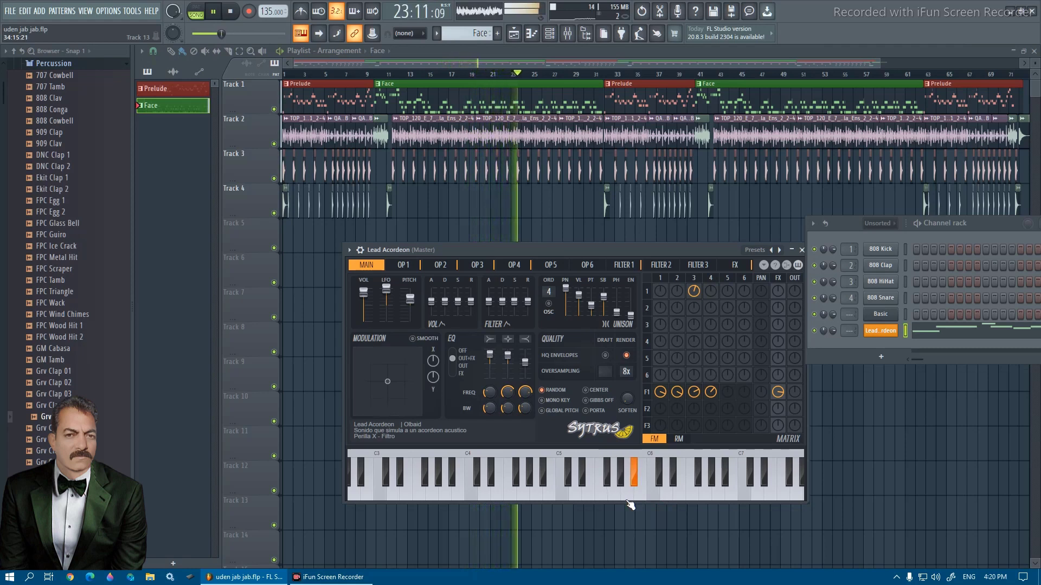
pyautogui.click(881, 316)
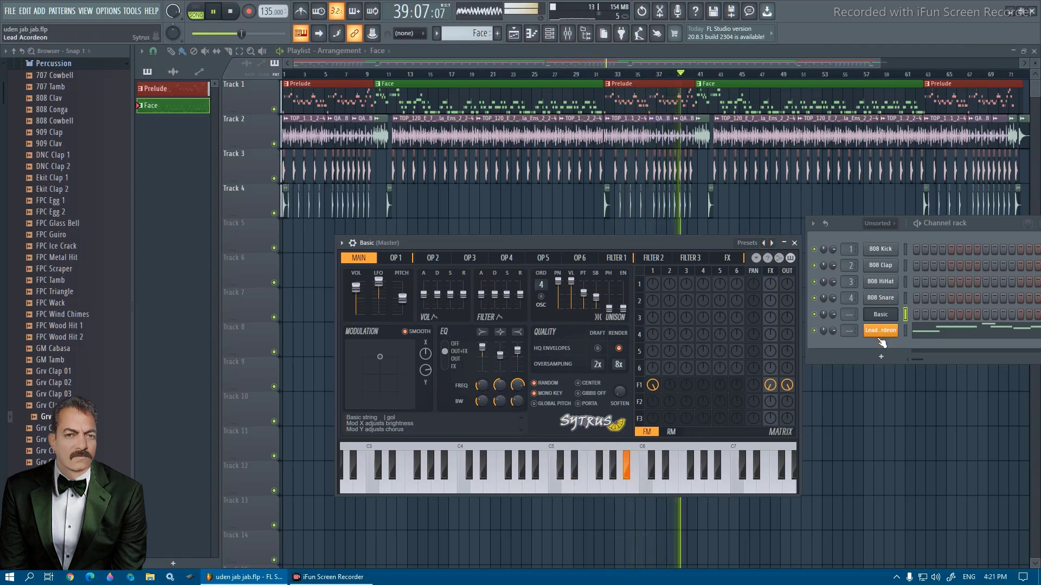
pyautogui.click(885, 317)
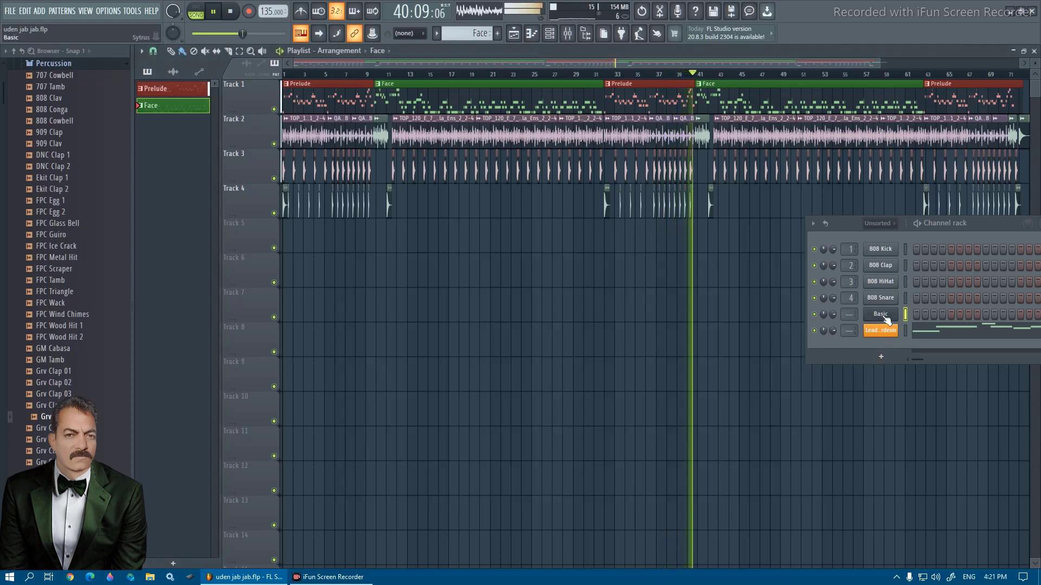
pyautogui.click(884, 317)
pyautogui.click(885, 332)
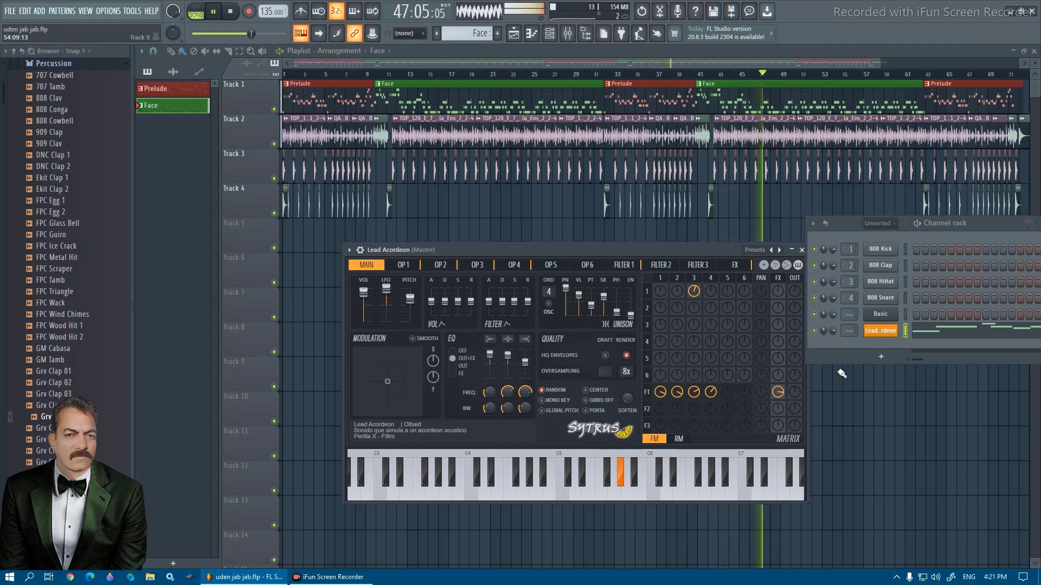
pyautogui.click(880, 315)
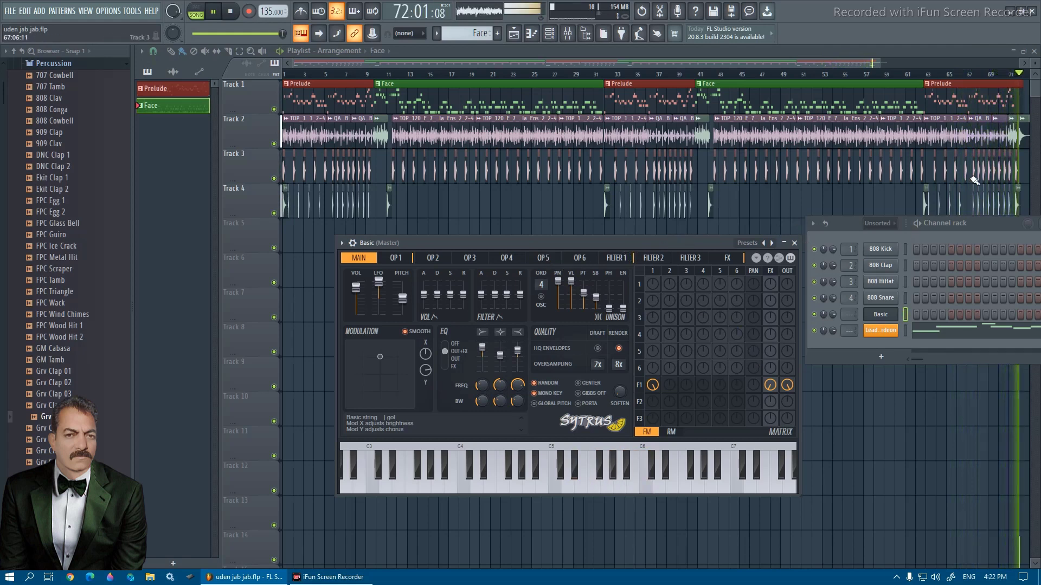
pyautogui.press('space')
# Step: Open the Prelude pattern in the piano roll and listen to its Basic melody from the start
pyautogui.click(305, 103)
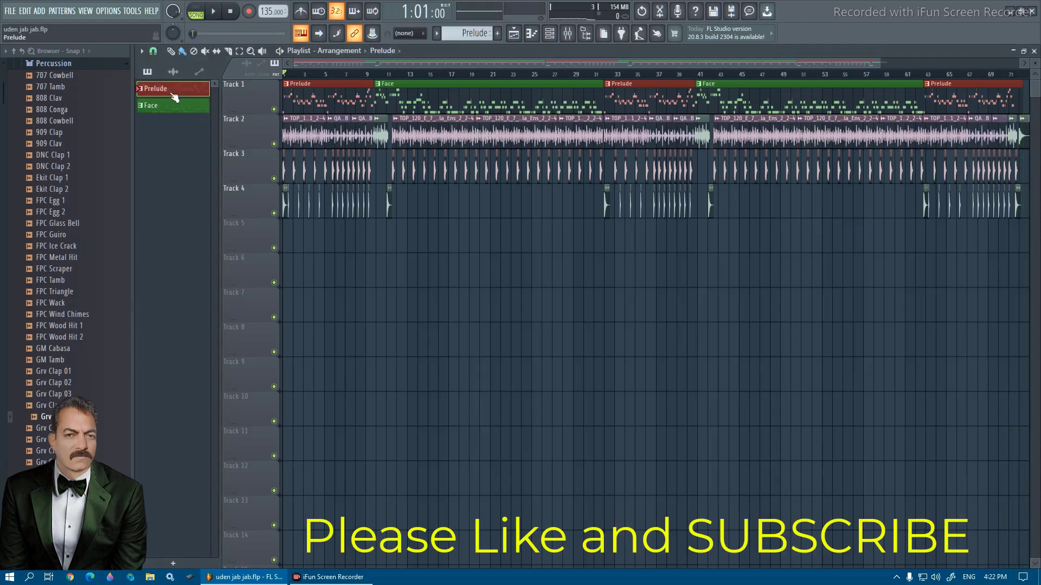
pyautogui.doubleClick(305, 98)
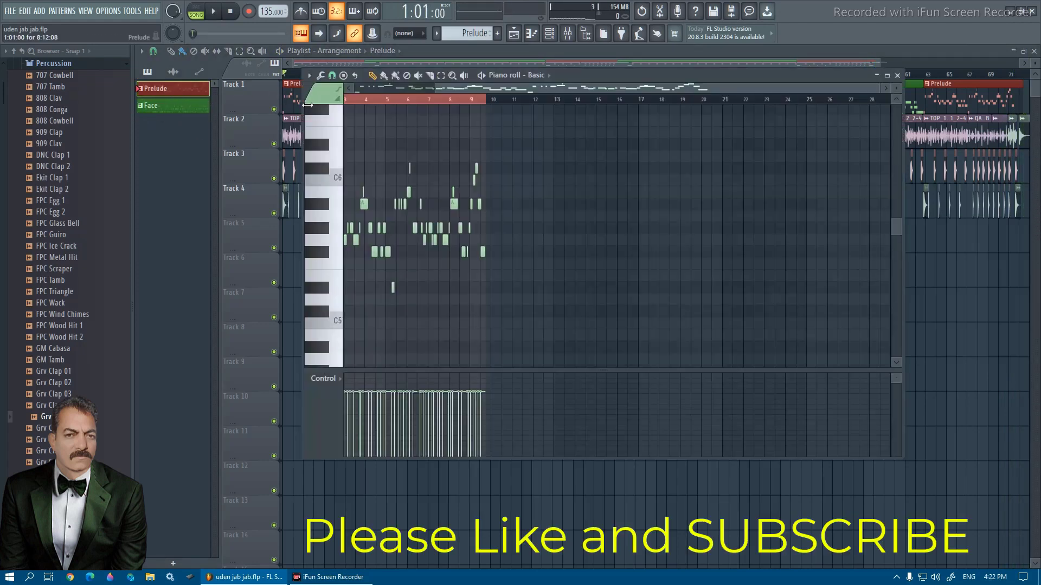
pyautogui.press('space')
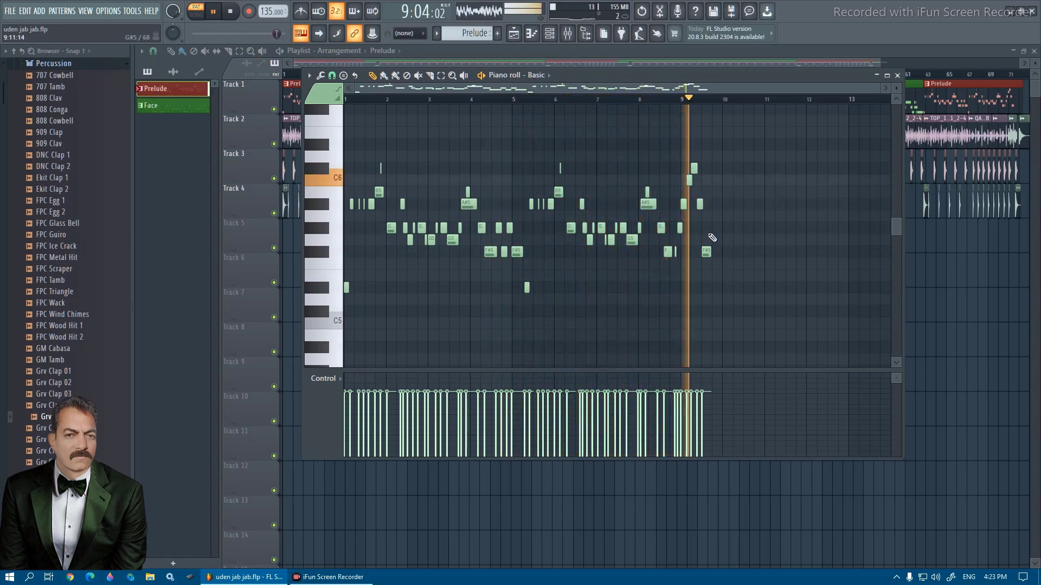
pyautogui.press('space')
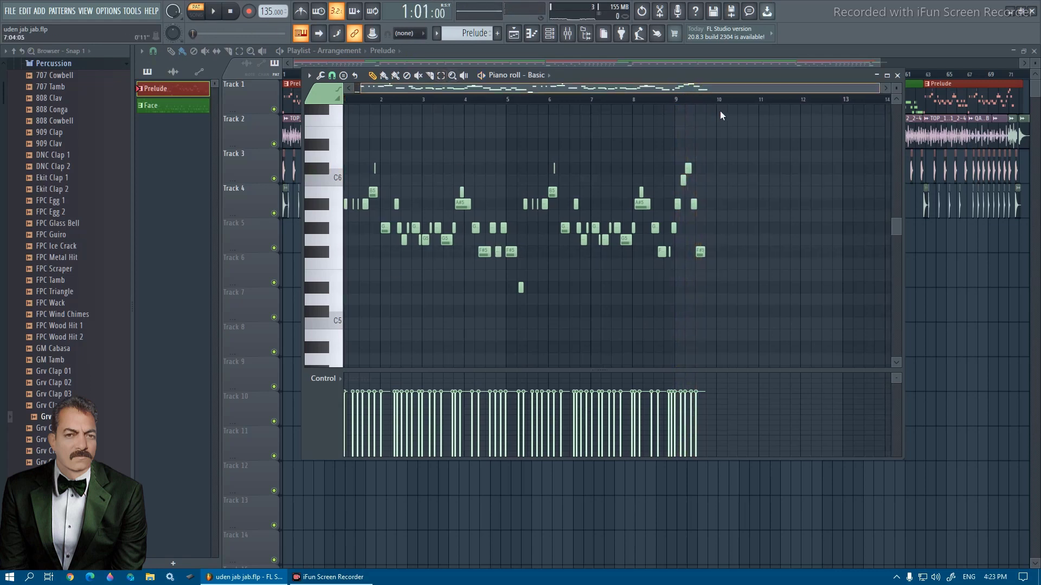
# Step: Shift the piano roll slightly lower and bring up the Basic channel's Sytrus window, with the channel rack hidden
pyautogui.moveTo(731, 80); pyautogui.dragTo(736, 102)
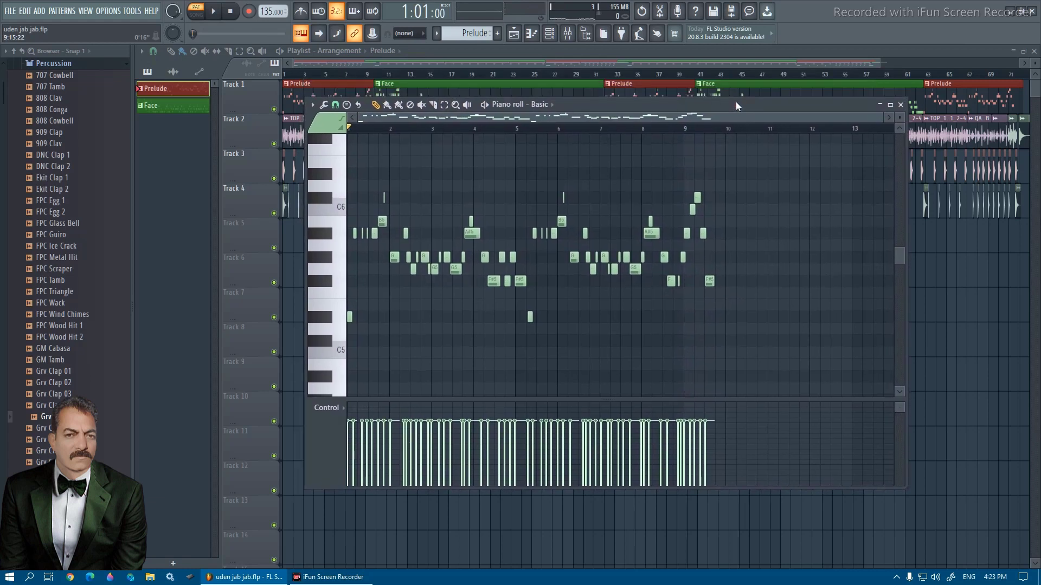
pyautogui.click(555, 39)
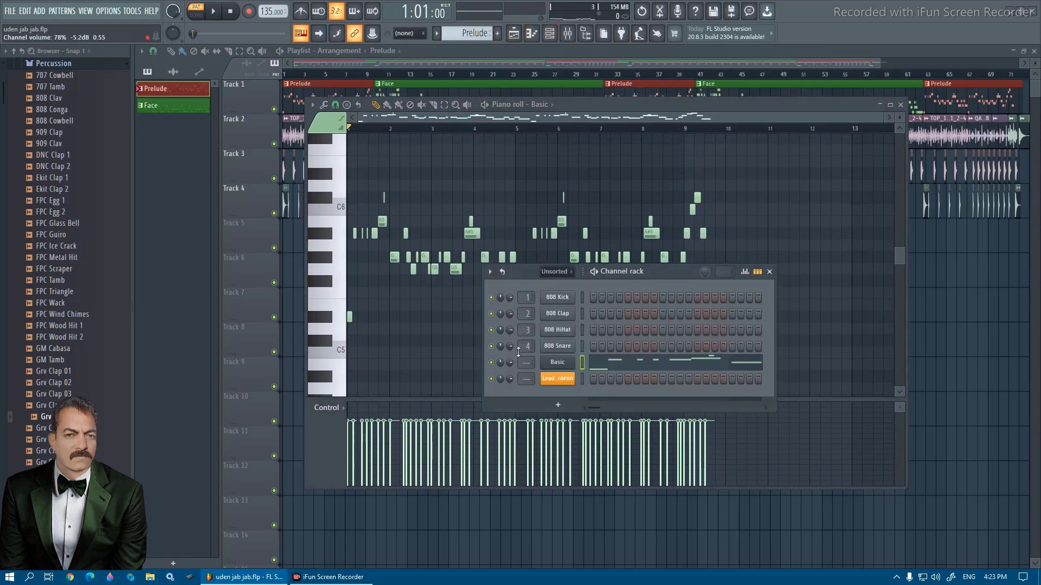
pyautogui.click(556, 363)
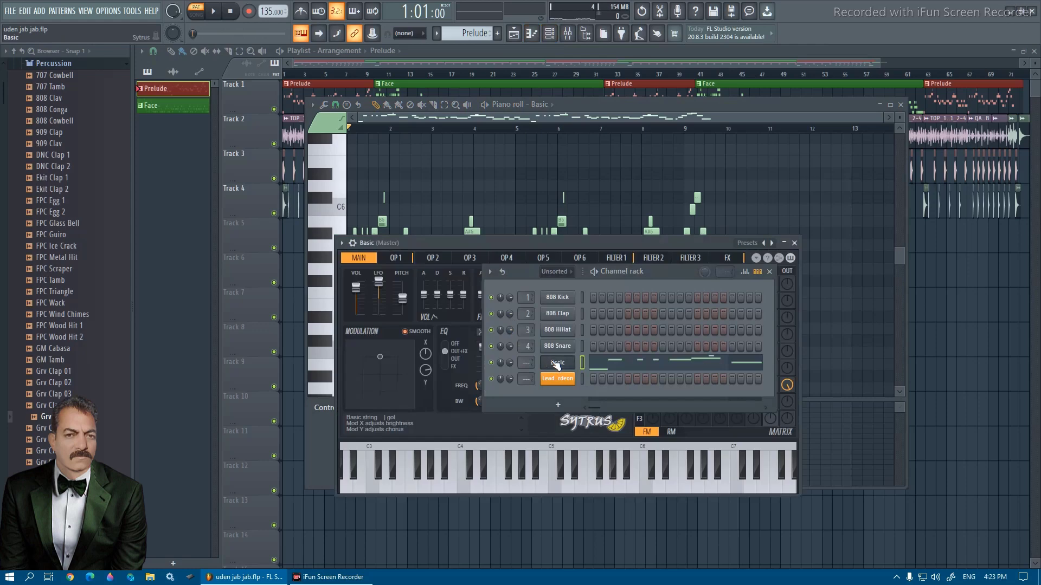
pyautogui.click(770, 276)
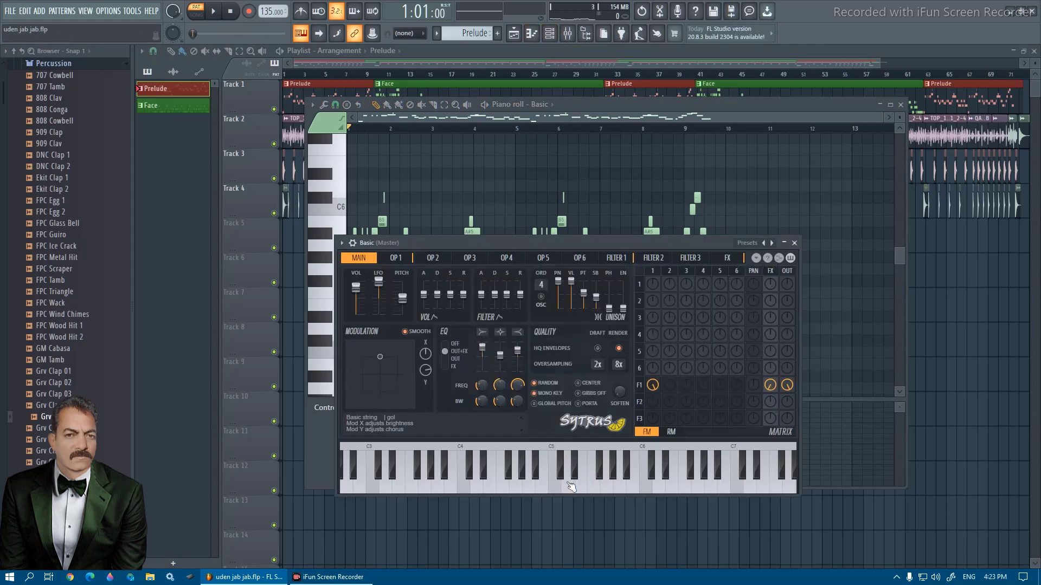
# Step: Play the Prelude melody with the Sytrus keyboard placed below the notes so both can be followed
pyautogui.press('space')
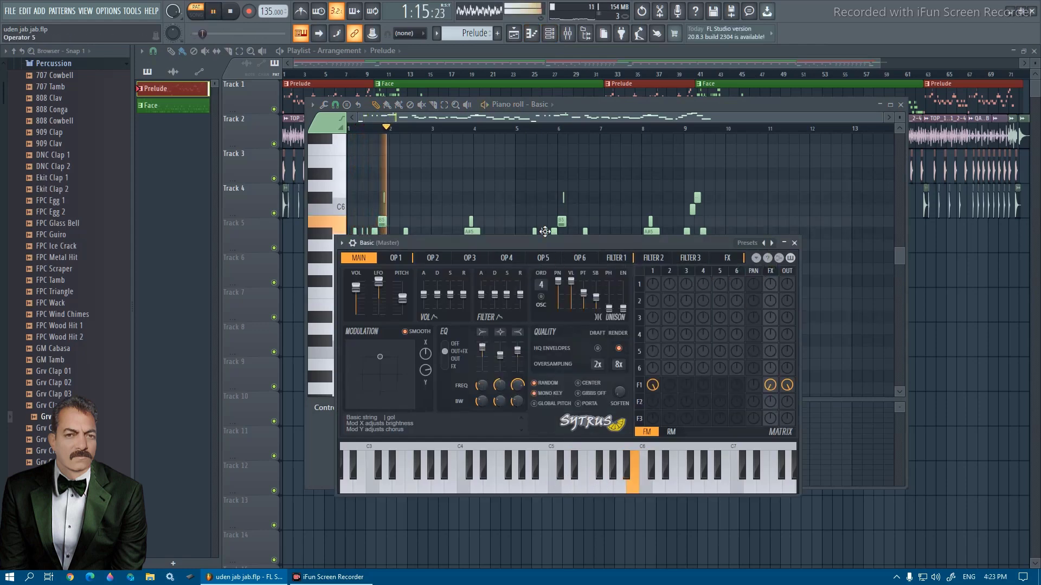
pyautogui.moveTo(544, 240); pyautogui.dragTo(563, 313)
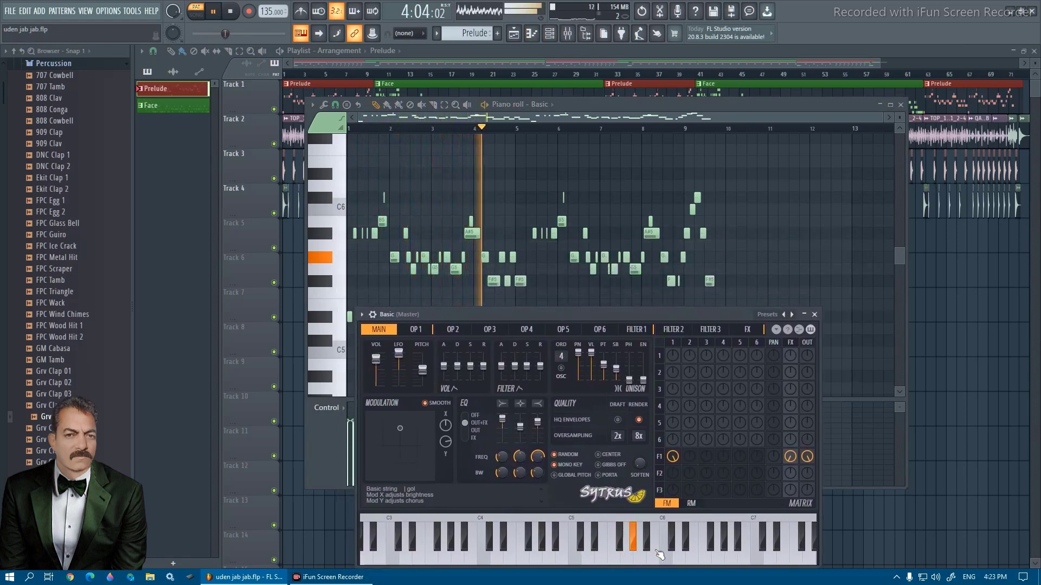
pyautogui.moveTo(671, 315); pyautogui.dragTo(675, 302)
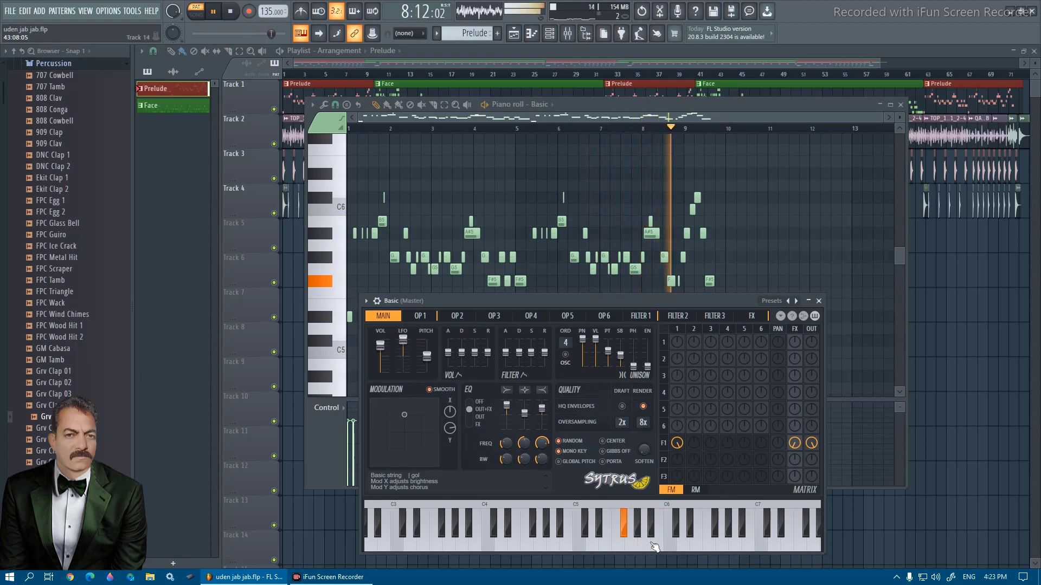
pyautogui.press('space')
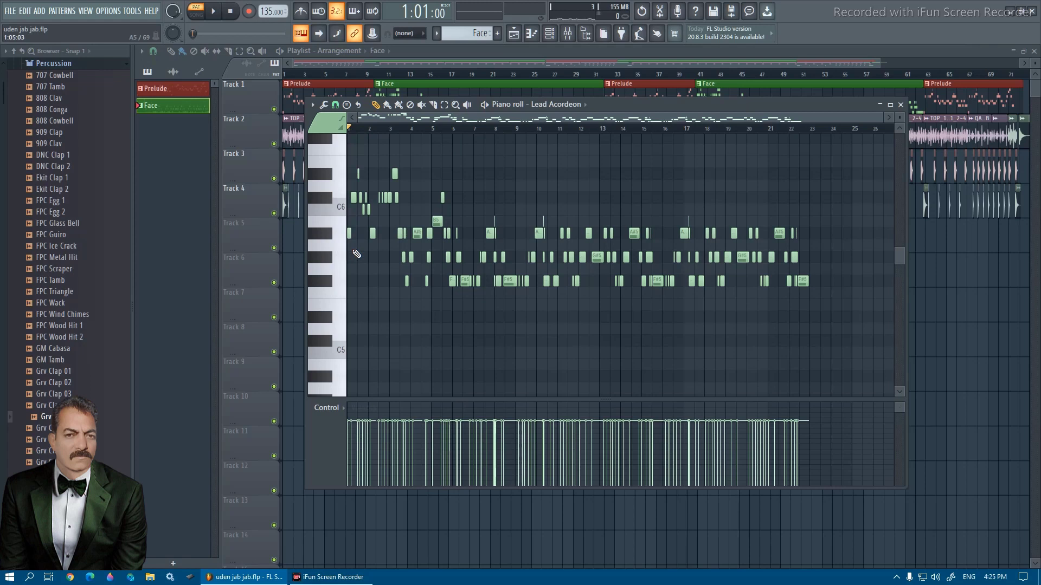
# Step: Play the opening of the Face melody for Lead Acordeon, highlighting its phrase in bars 2 to 4
pyautogui.press('space')
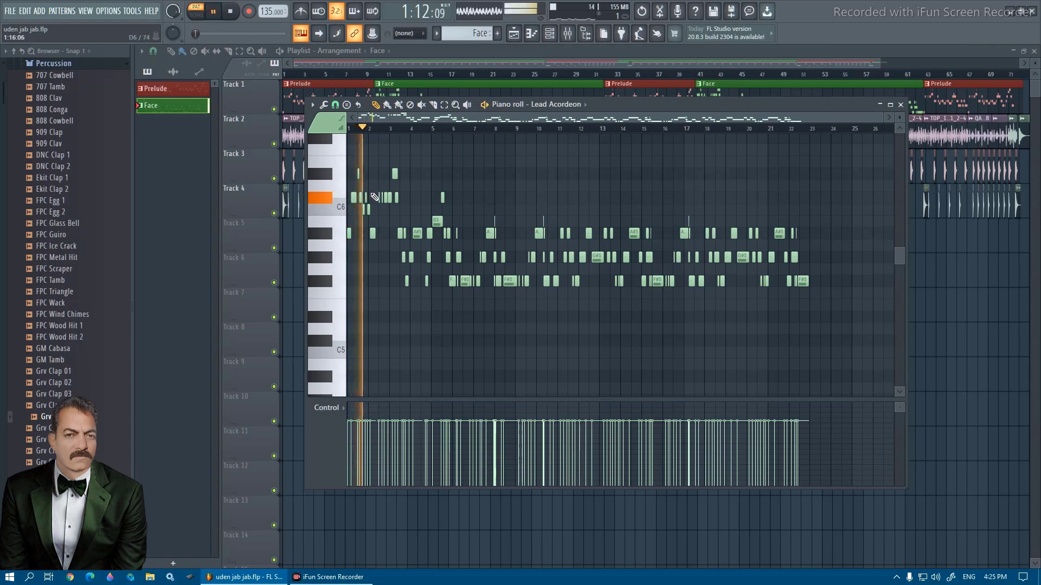
pyautogui.press('space')
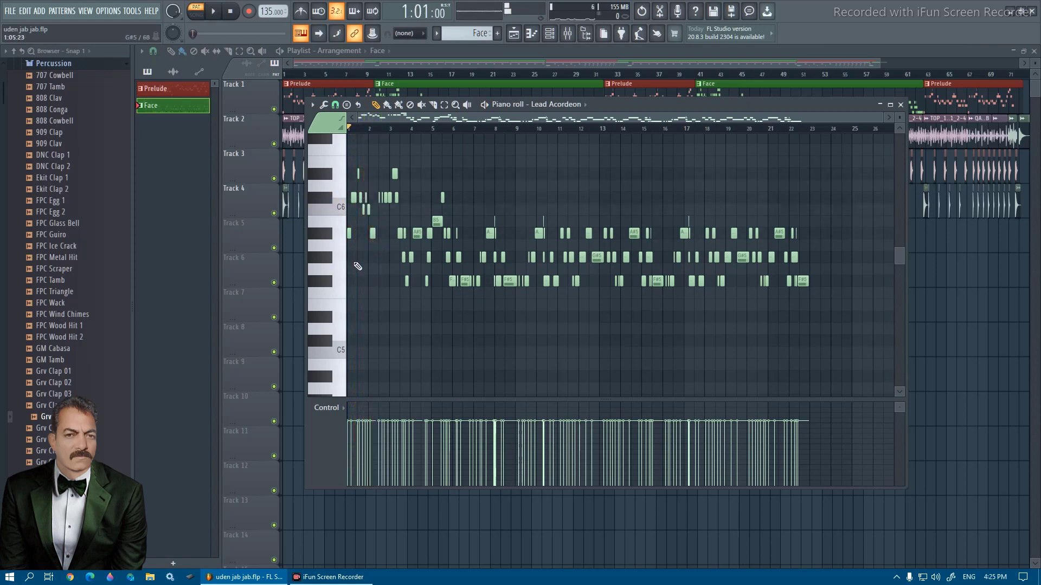
pyautogui.moveTo(363, 172); pyautogui.dragTo(377, 171)
pyautogui.moveTo(386, 264); pyautogui.dragTo(420, 173)
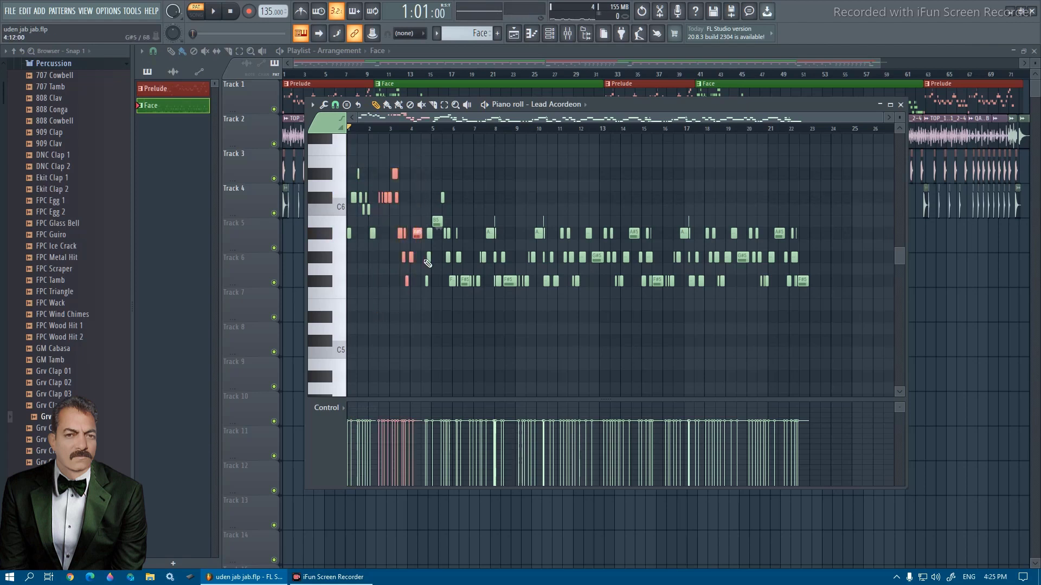
pyautogui.press('space')
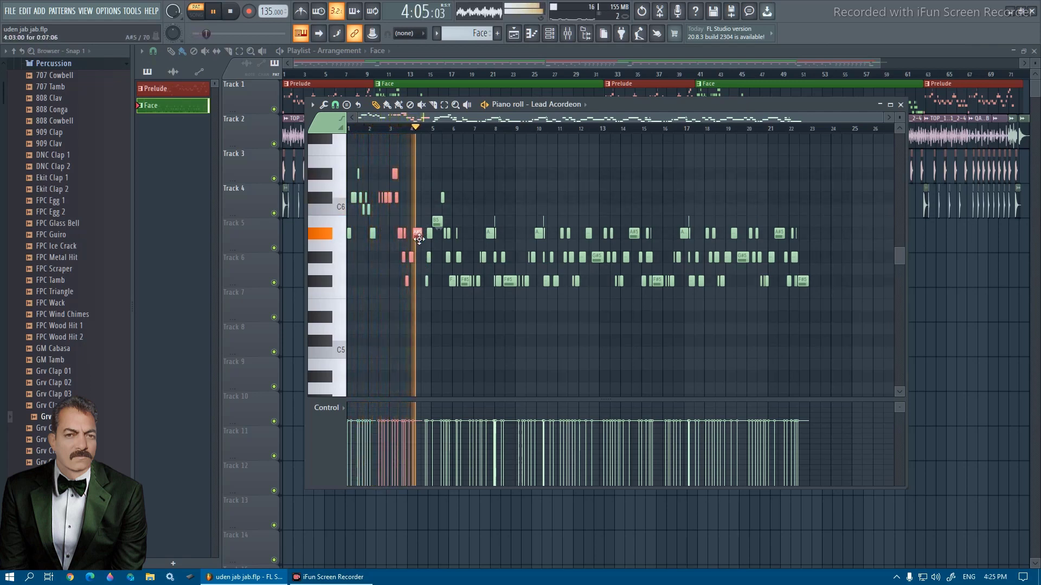
pyautogui.press('space')
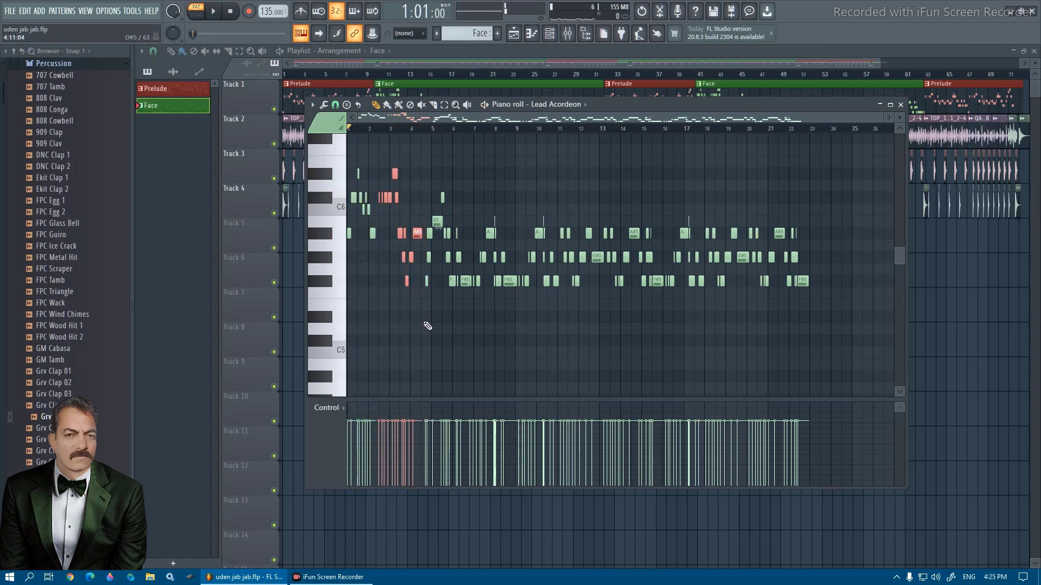
# Step: Select the Face melody's phrase in bars 4 to 6 and play it from the start of bar 4
pyautogui.moveTo(431, 302); pyautogui.dragTo(470, 199)
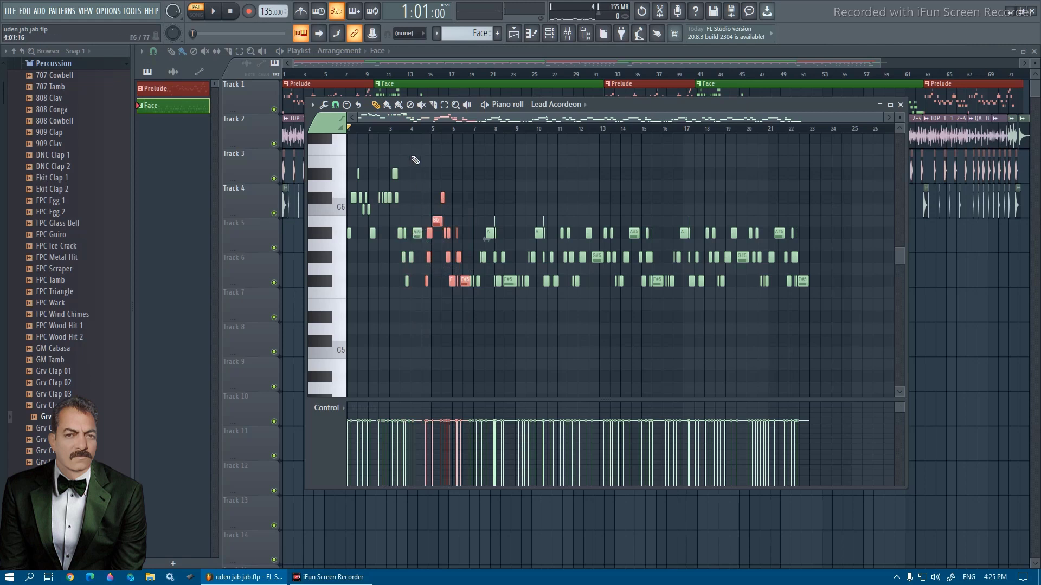
pyautogui.click(414, 129)
pyautogui.press('space')
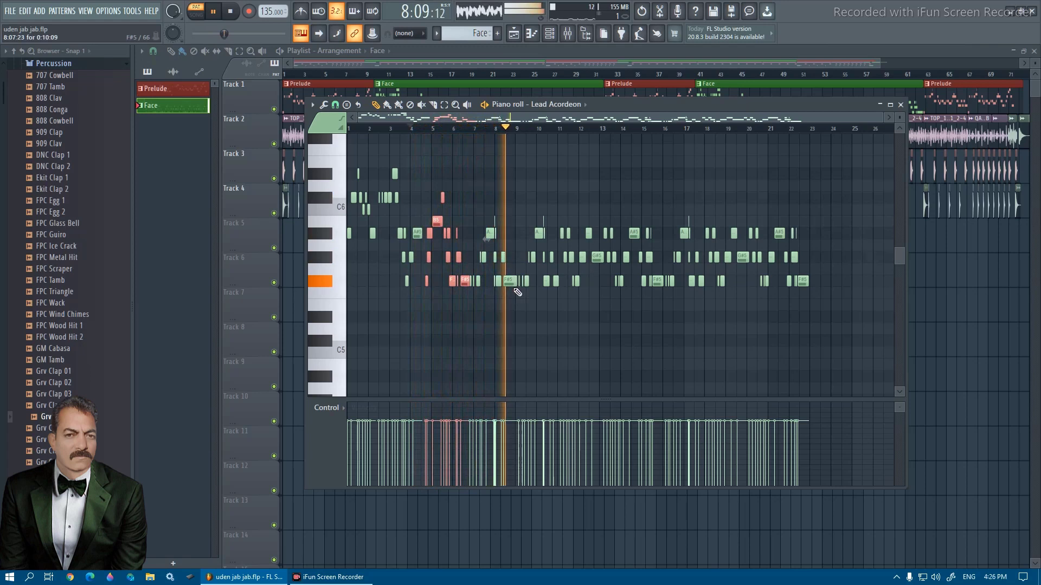
pyautogui.press('space')
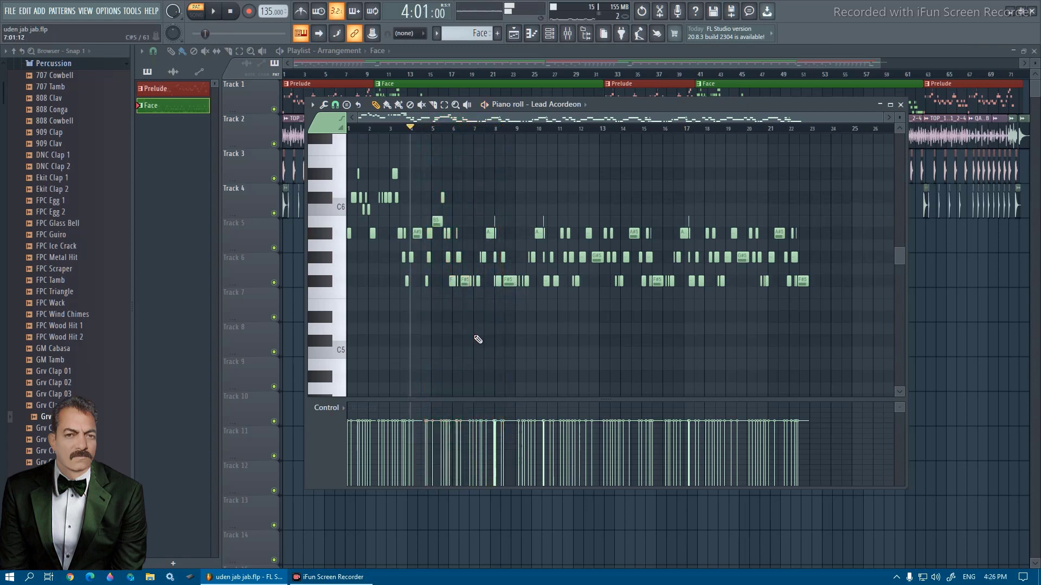
# Step: Select the Face melody's phrase in bars 7 and 8 and play it from the start of bar 7
pyautogui.moveTo(493, 250); pyautogui.dragTo(514, 218)
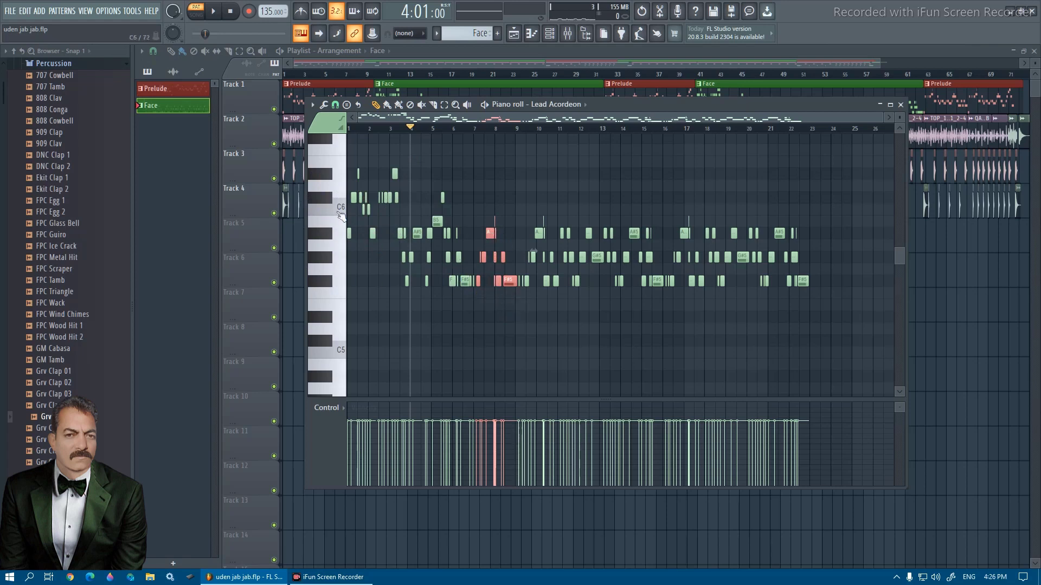
pyautogui.moveTo(410, 129); pyautogui.dragTo(479, 158)
pyautogui.press('space')
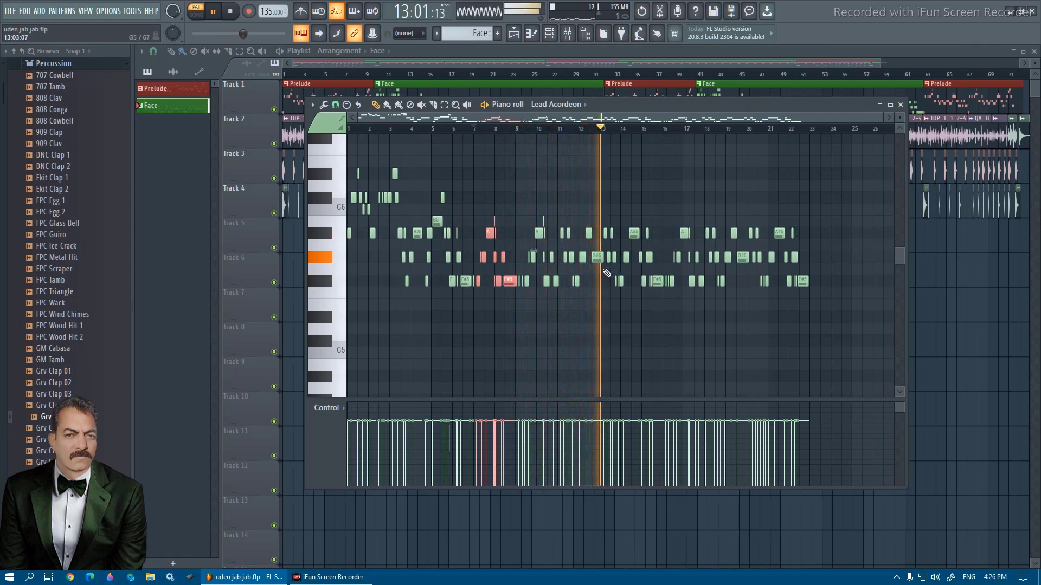
pyautogui.press('space')
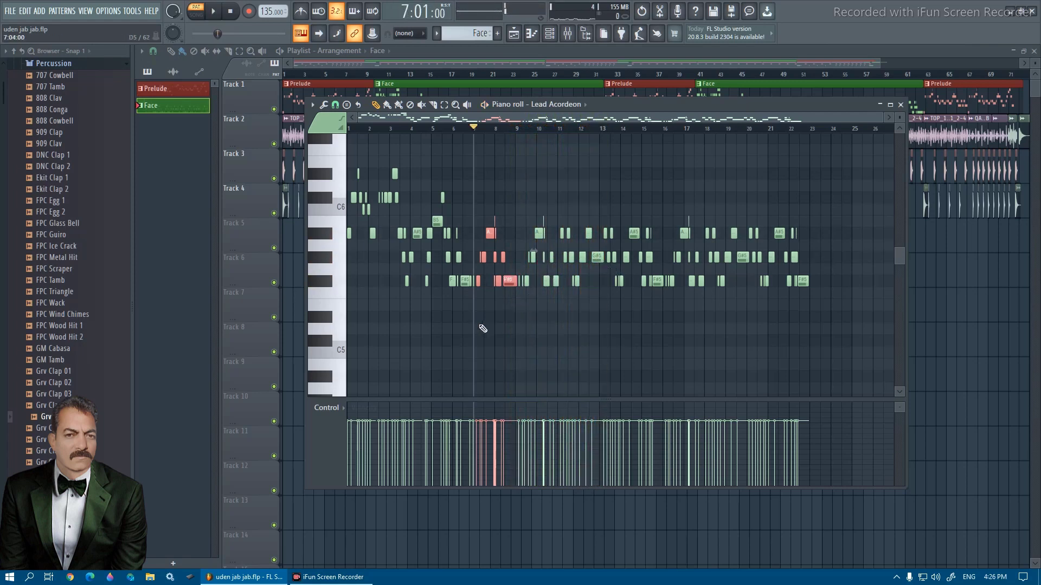
# Step: Extend the Face phrase selection through bar 10 and clear it, and play the melody from the start of bar 11
pyautogui.moveTo(497, 282); pyautogui.dragTo(554, 218)
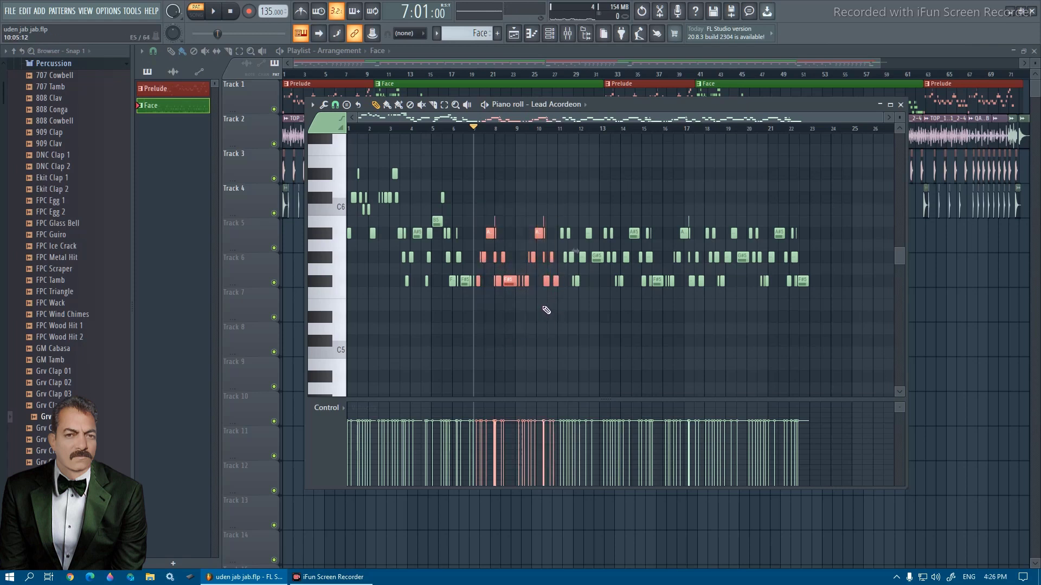
pyautogui.keyDown('ctrl'); pyautogui.click(543, 308); pyautogui.keyUp('ctrl')
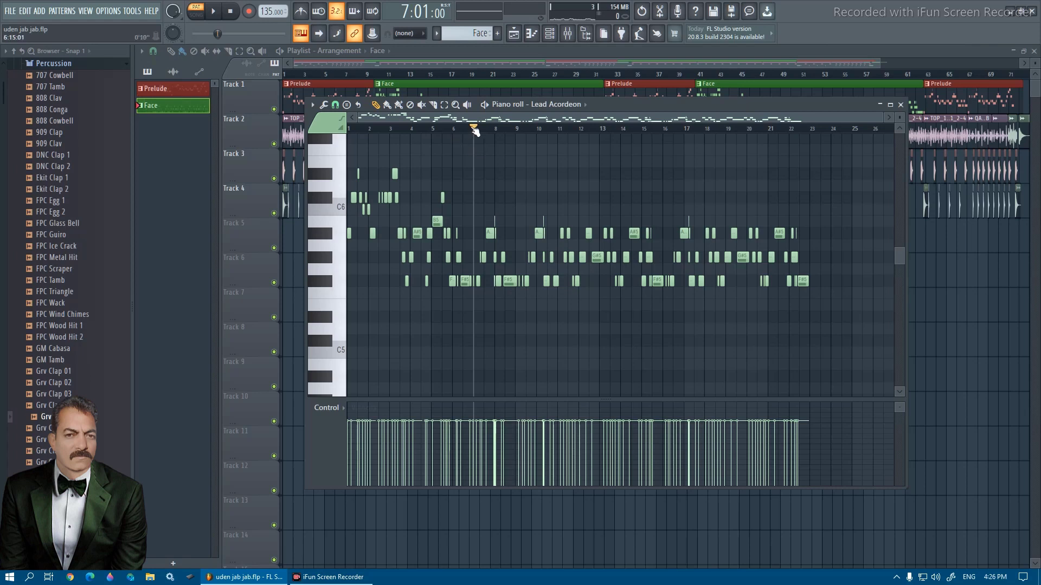
pyautogui.moveTo(487, 132); pyautogui.dragTo(567, 155)
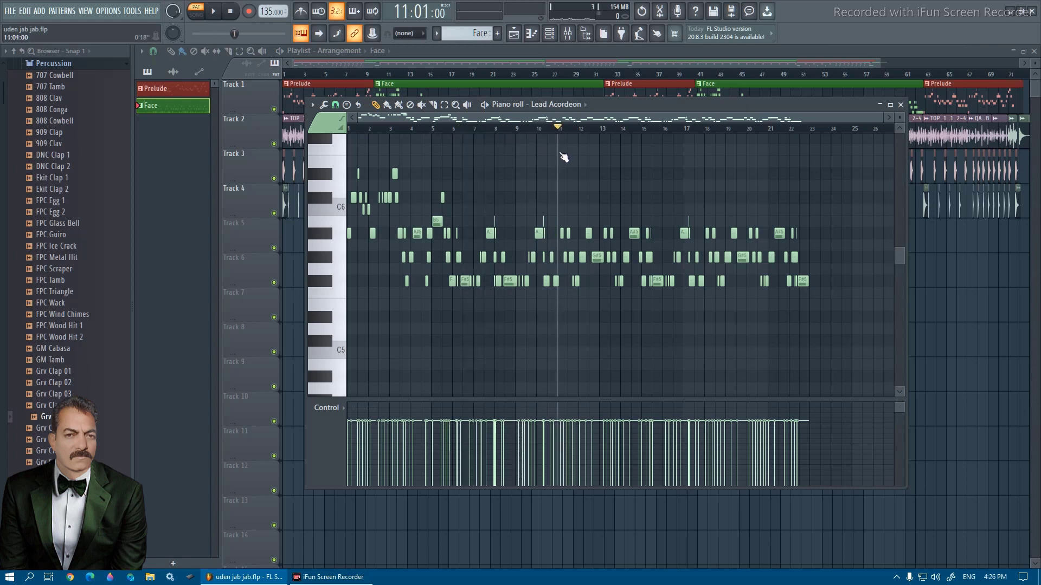
pyautogui.press('space')
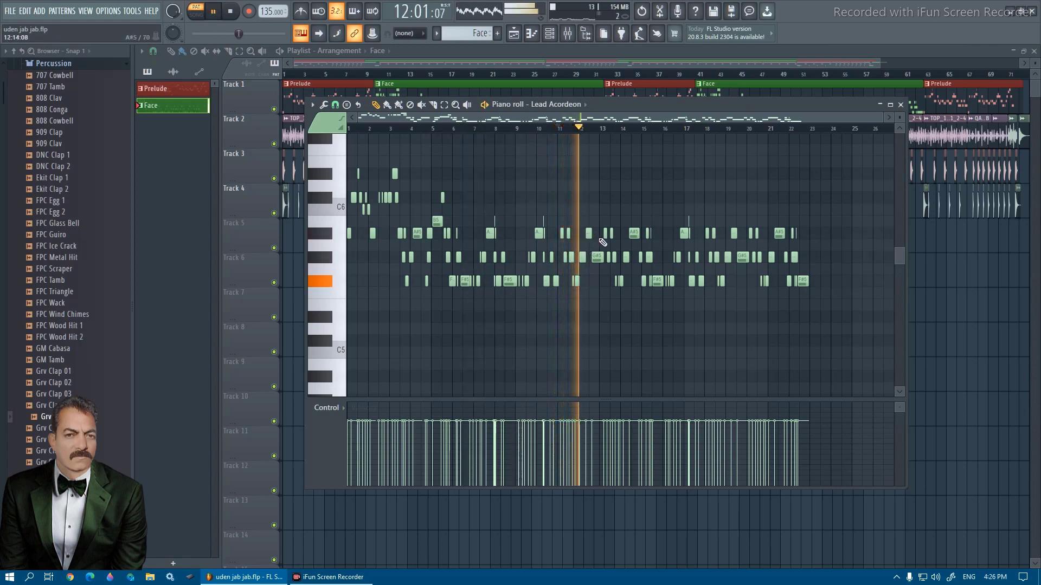
pyautogui.press('space')
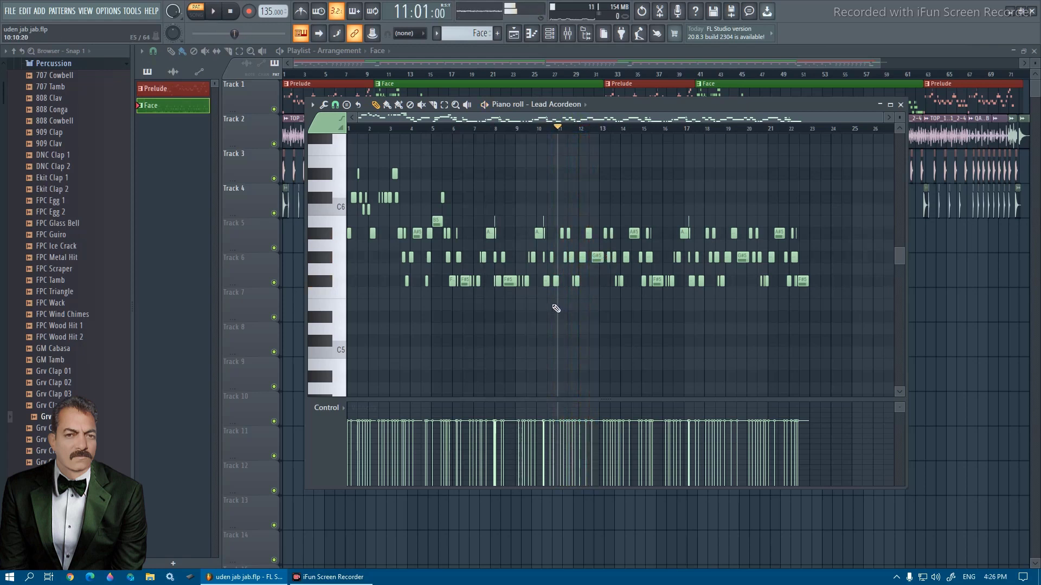
# Step: Select the phrase in bars 11 and 12, play it from bar 11, and extend the selection through bar 14
pyautogui.moveTo(574, 227); pyautogui.dragTo(602, 226)
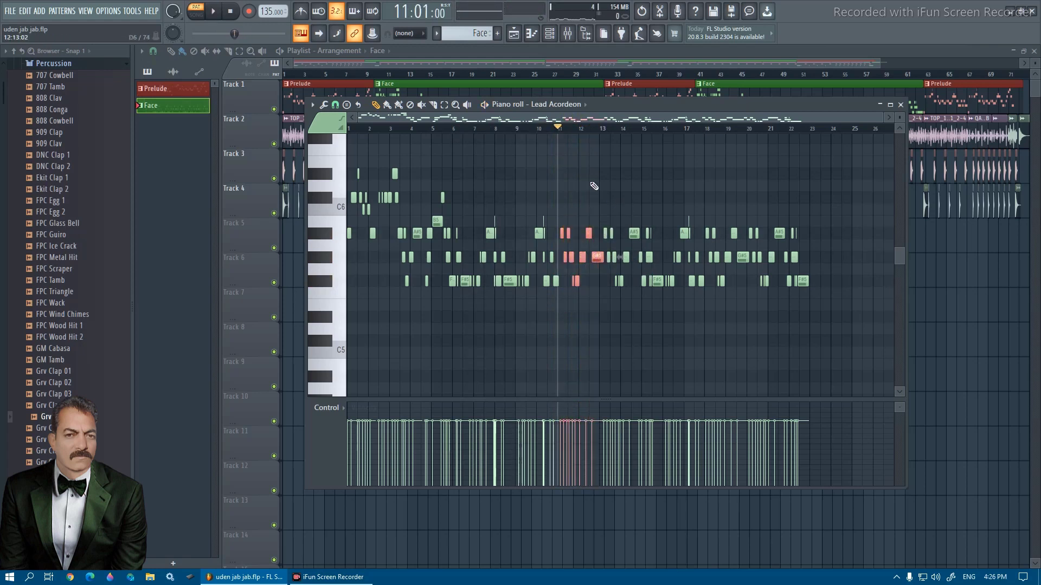
pyautogui.press('space')
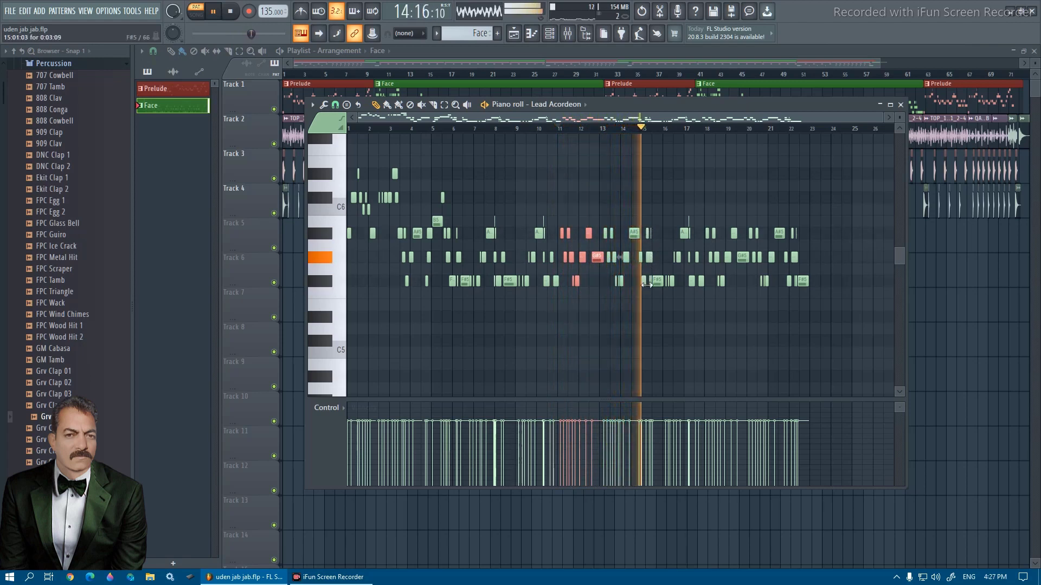
pyautogui.press('space')
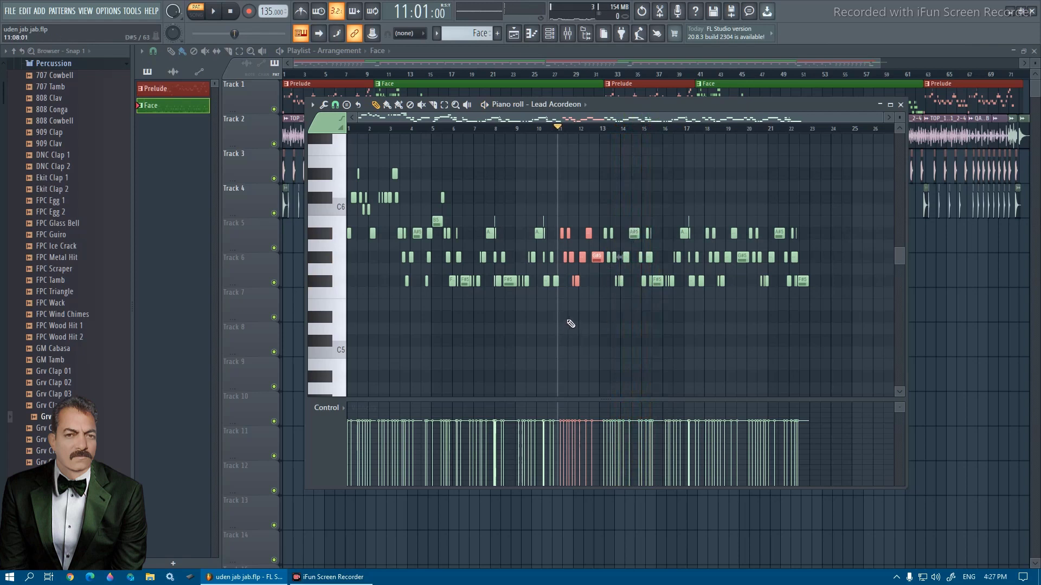
pyautogui.moveTo(579, 232); pyautogui.dragTo(638, 219)
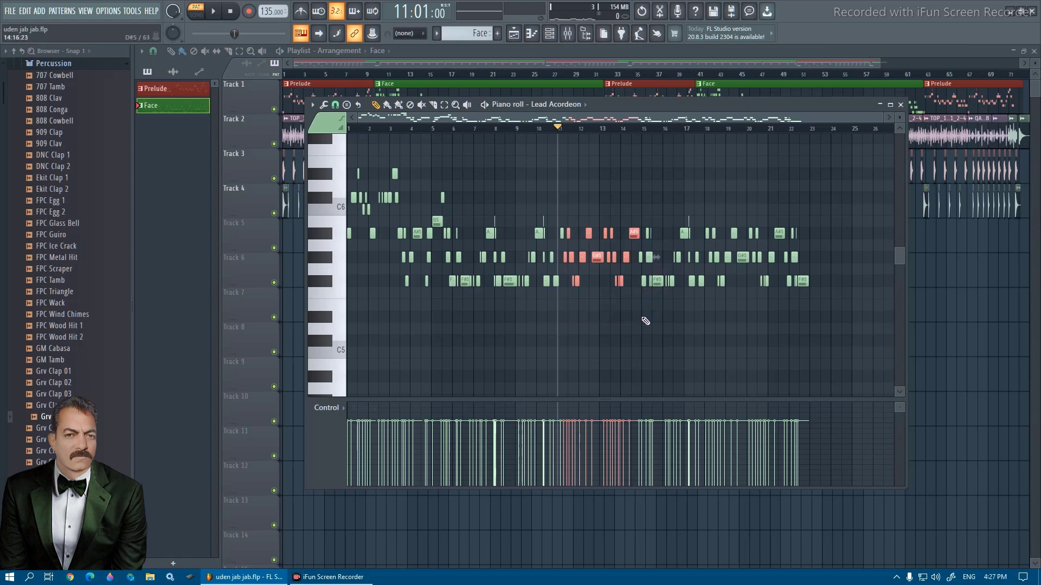
# Step: Select the Face melody's short phrase in bar 15 and play it from the start of bar 15
pyautogui.moveTo(645, 322); pyautogui.dragTo(656, 279)
pyautogui.moveTo(666, 217); pyautogui.dragTo(667, 218)
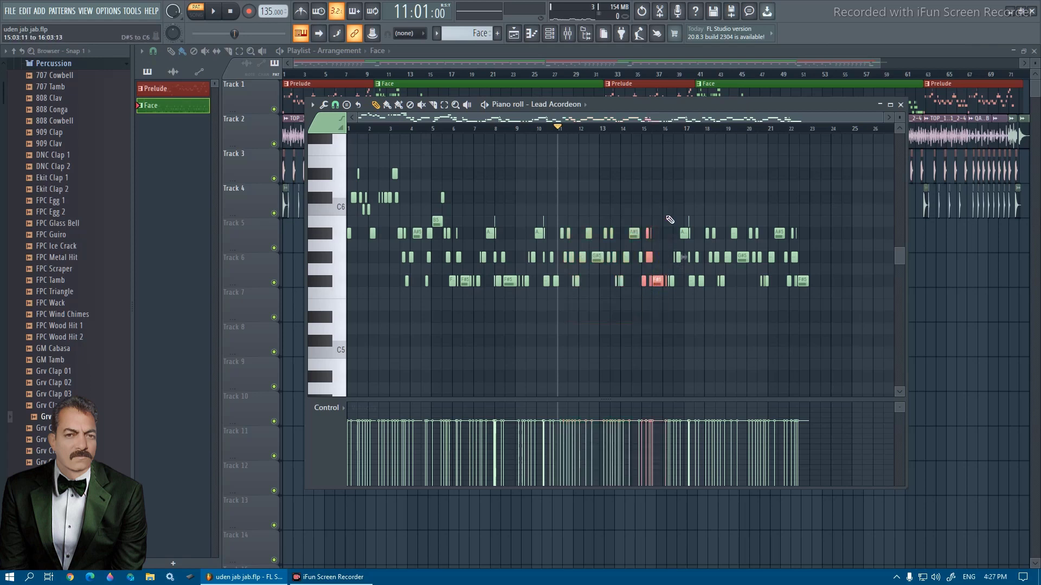
pyautogui.moveTo(559, 131); pyautogui.dragTo(652, 163)
pyautogui.press('space')
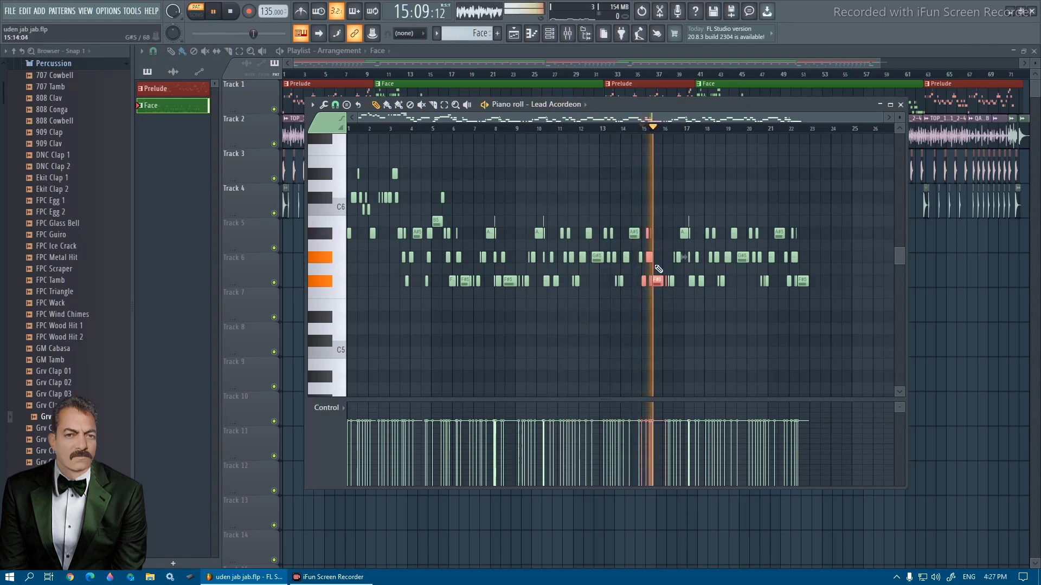
pyautogui.press('space')
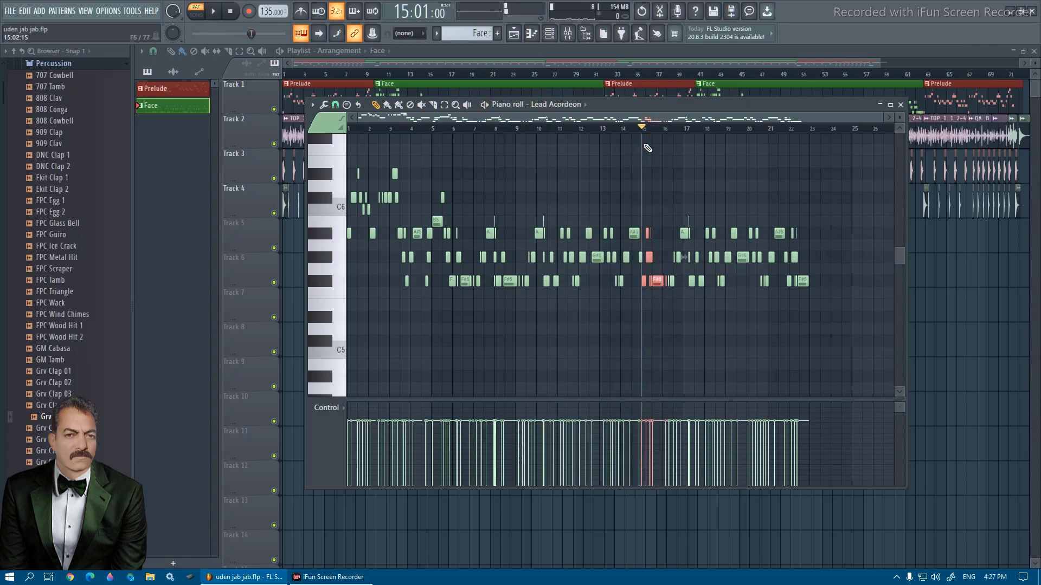
pyautogui.press('space')
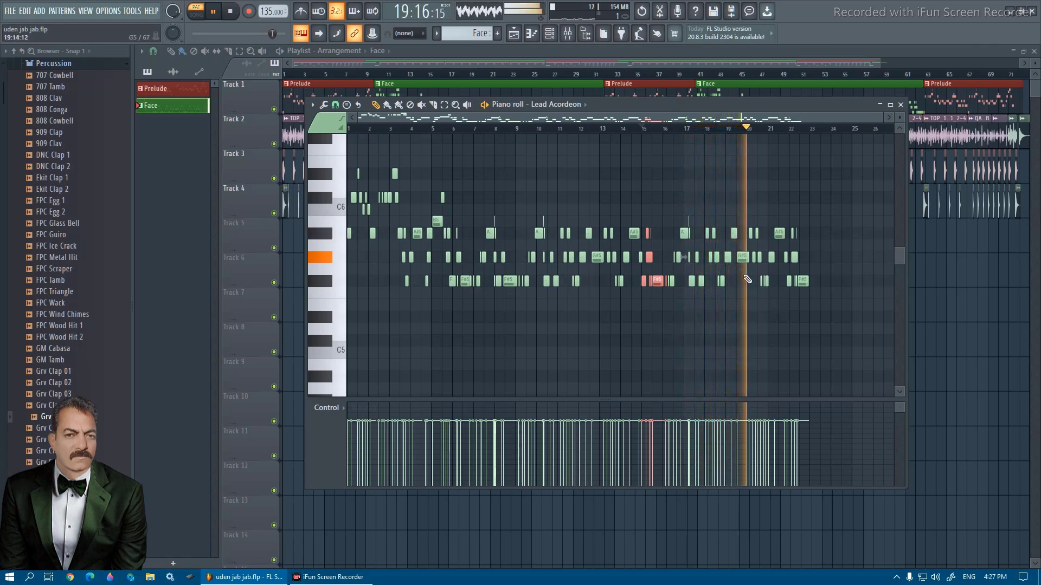
pyautogui.press('space')
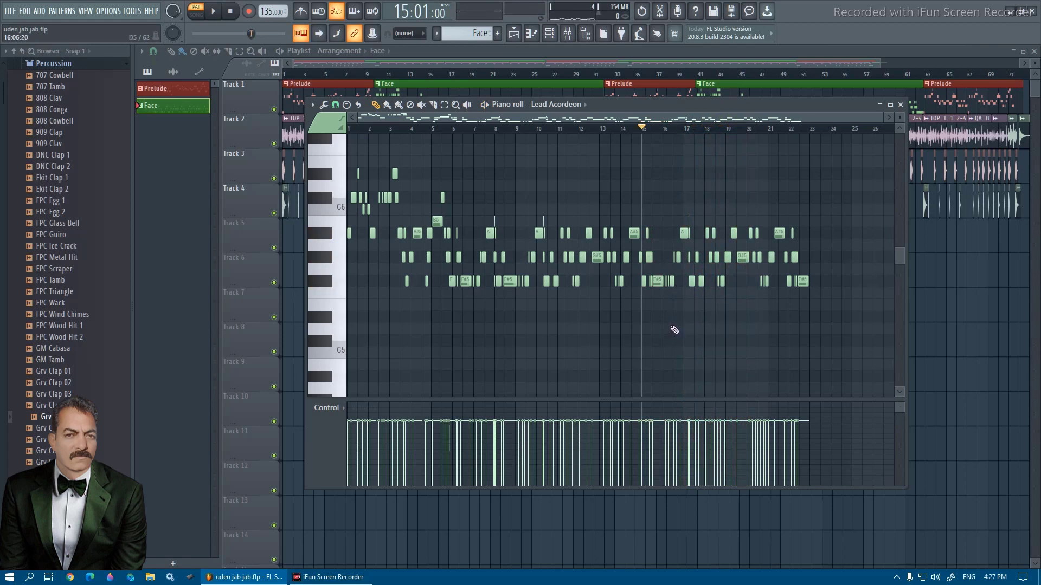
# Step: Select the Face melody's phrase in bars 16 to 19 and play the melody from bar 15
pyautogui.moveTo(685, 241); pyautogui.dragTo(751, 193)
pyautogui.press('space')
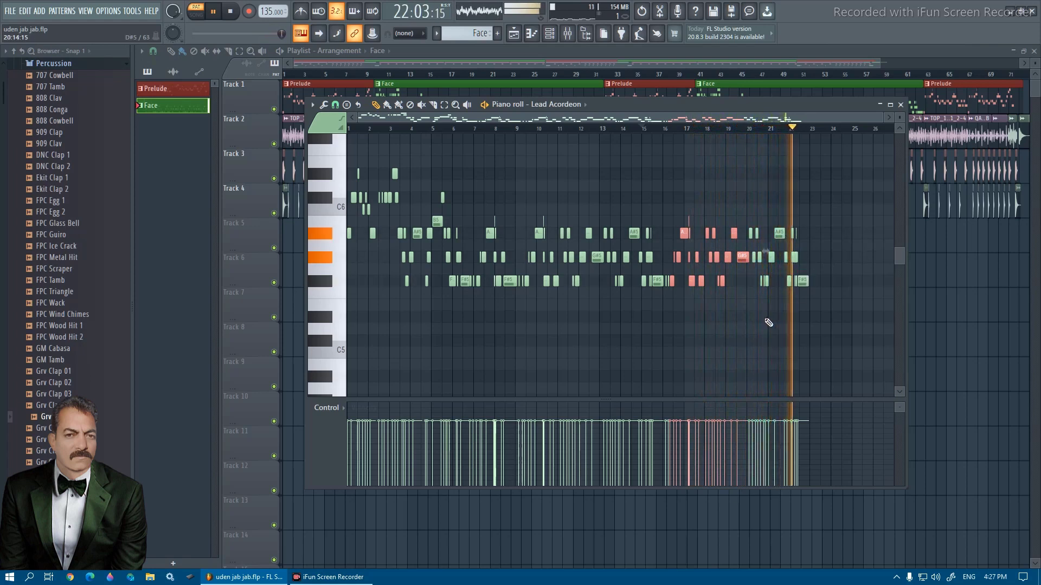
pyautogui.press('space')
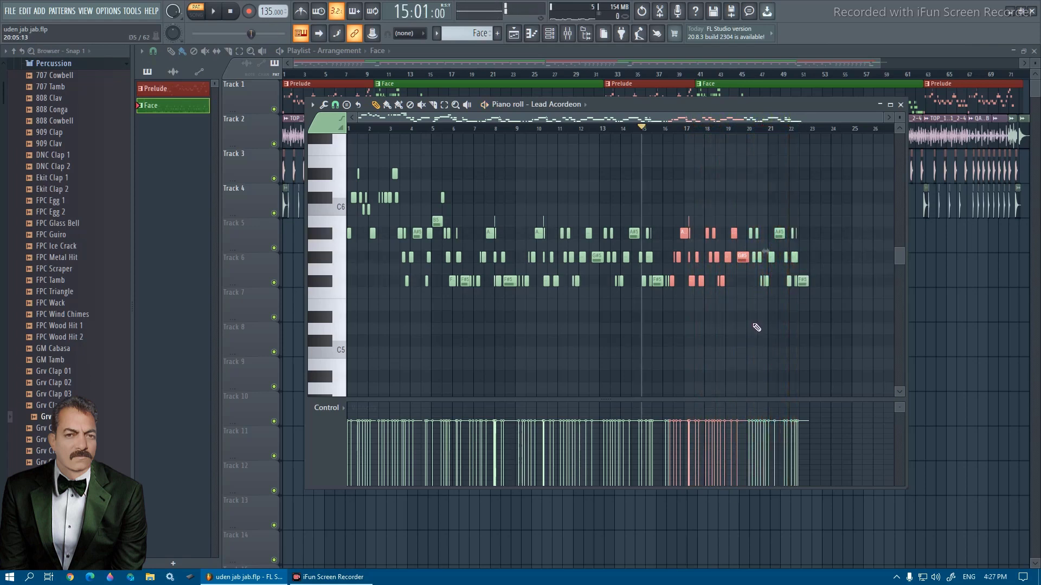
# Step: Select the Face melody's closing phrase in bars 20 to 22 and play up to its end from bar 16
pyautogui.keyDown('ctrl'); pyautogui.click(753, 320); pyautogui.keyUp('ctrl')
pyautogui.moveTo(758, 270); pyautogui.dragTo(813, 206)
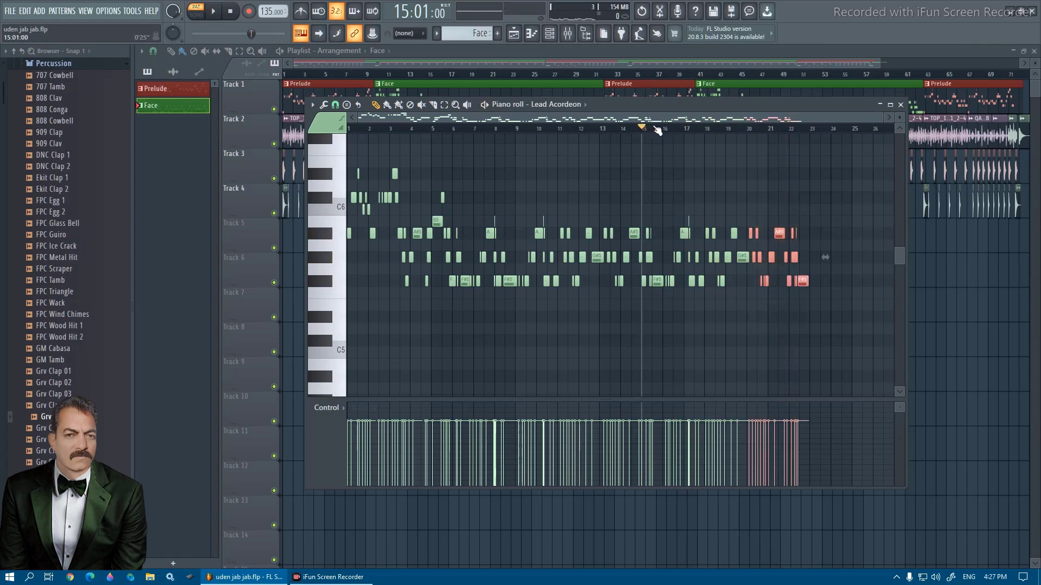
pyautogui.press('space')
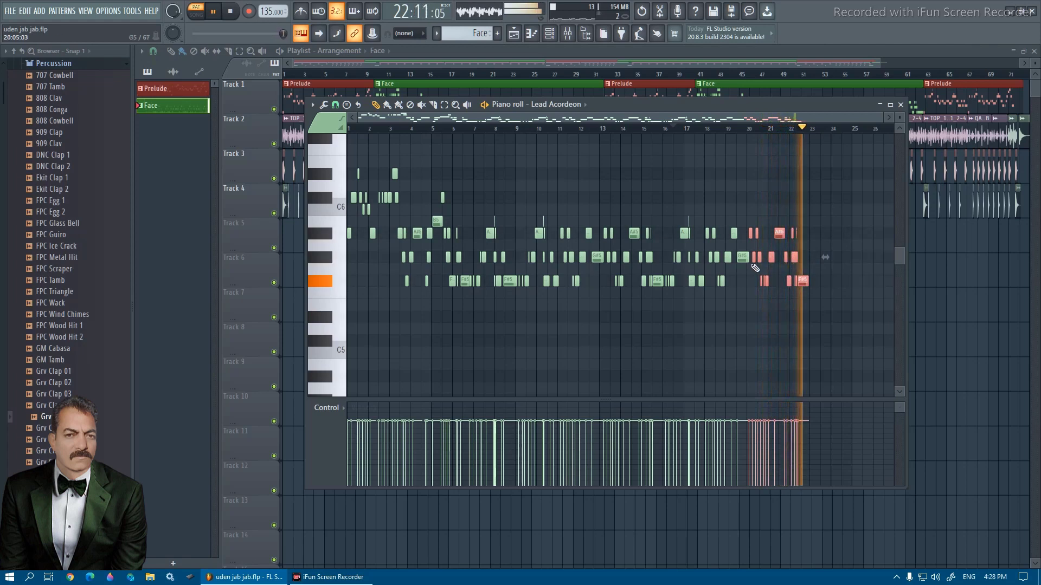
pyautogui.press('space')
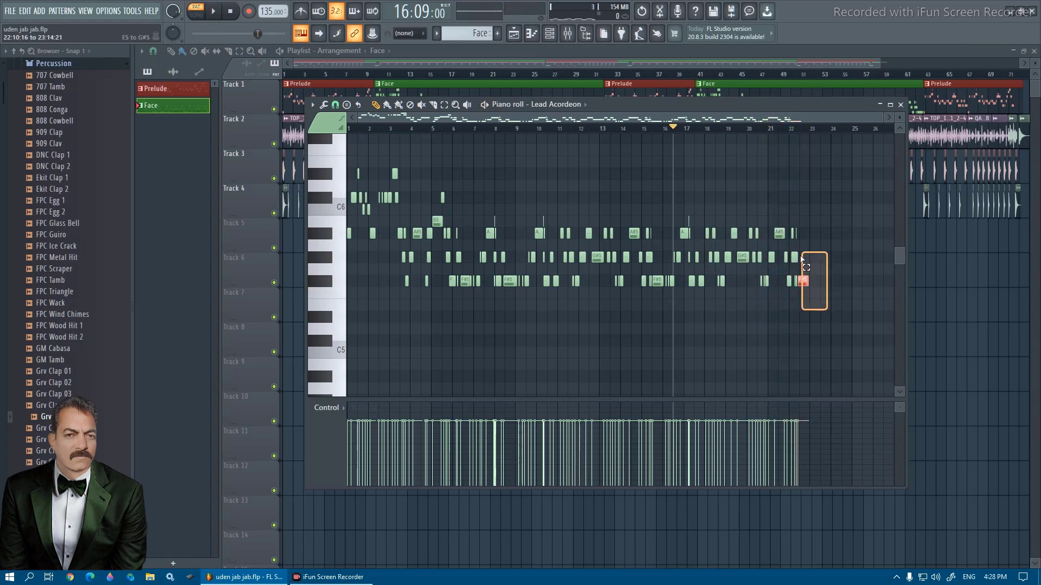
# Step: Select the Face melody's last two notes in bar 22 and play them from the start of that bar
pyautogui.moveTo(799, 251); pyautogui.dragTo(799, 251)
pyautogui.moveTo(675, 129); pyautogui.dragTo(799, 172)
pyautogui.press('space')
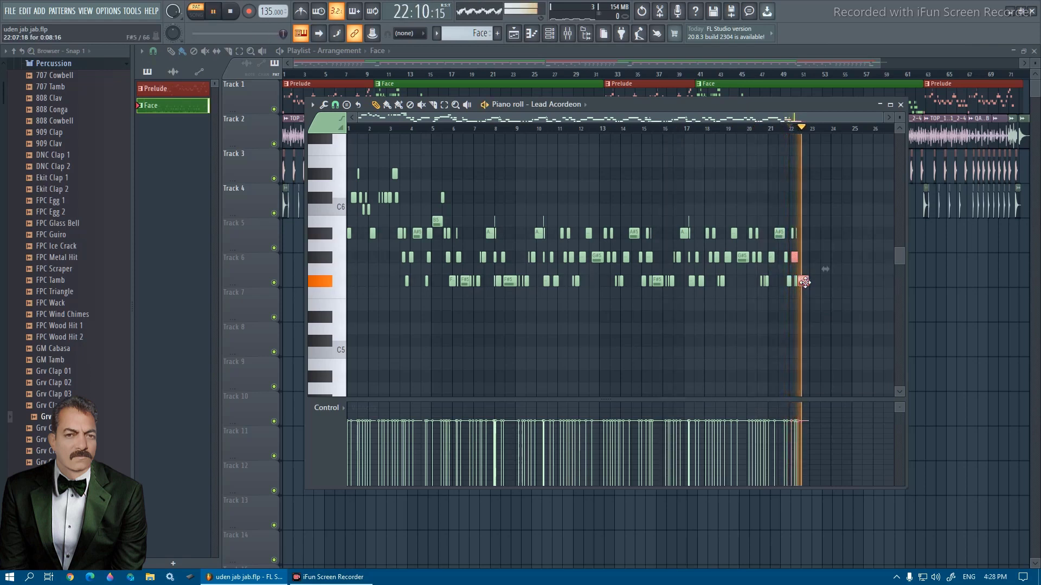
pyautogui.press('space')
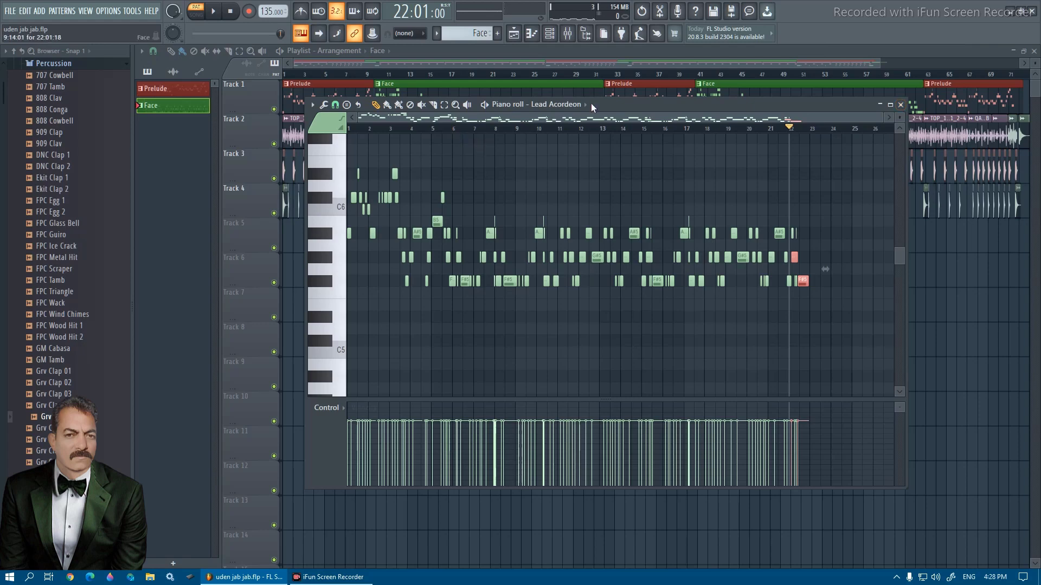
# Step: Play the whole Face melody from bar 1 with the Sytrus keyboard below the notes, and close the instrument window
pyautogui.moveTo(591, 103); pyautogui.dragTo(586, 171)
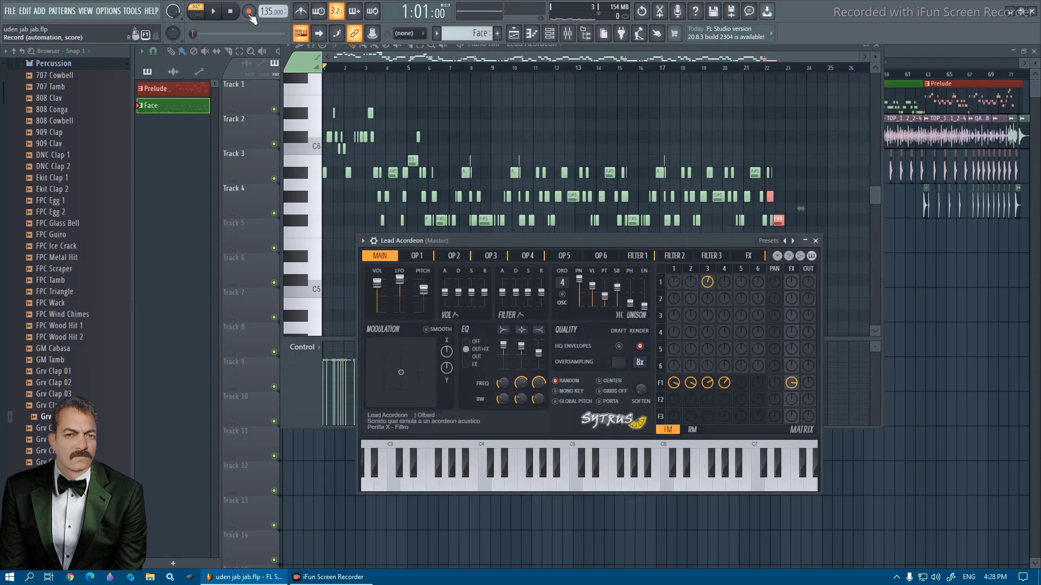
pyautogui.press('space')
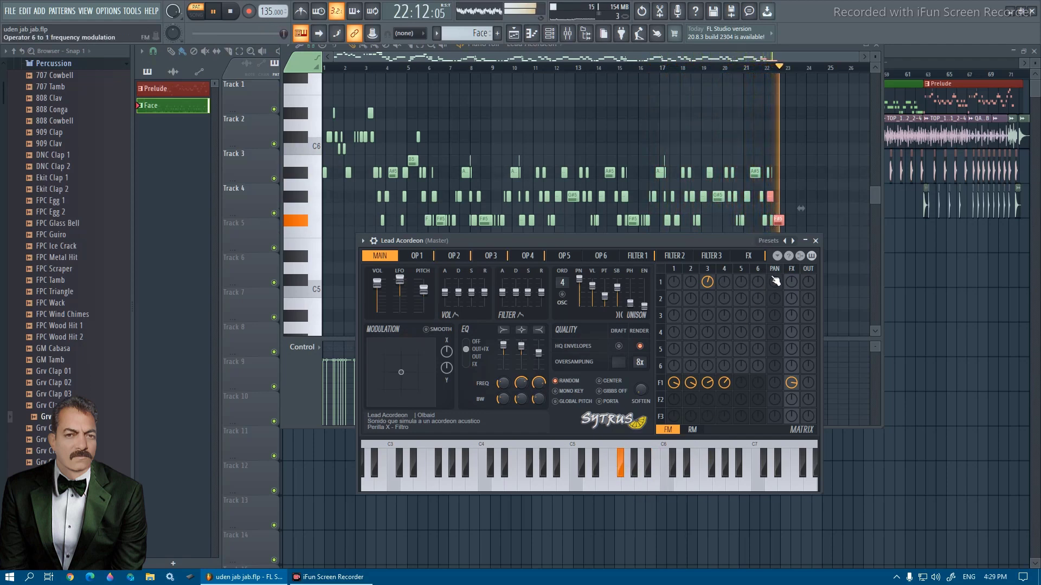
pyautogui.click(816, 240)
pyautogui.press('space')
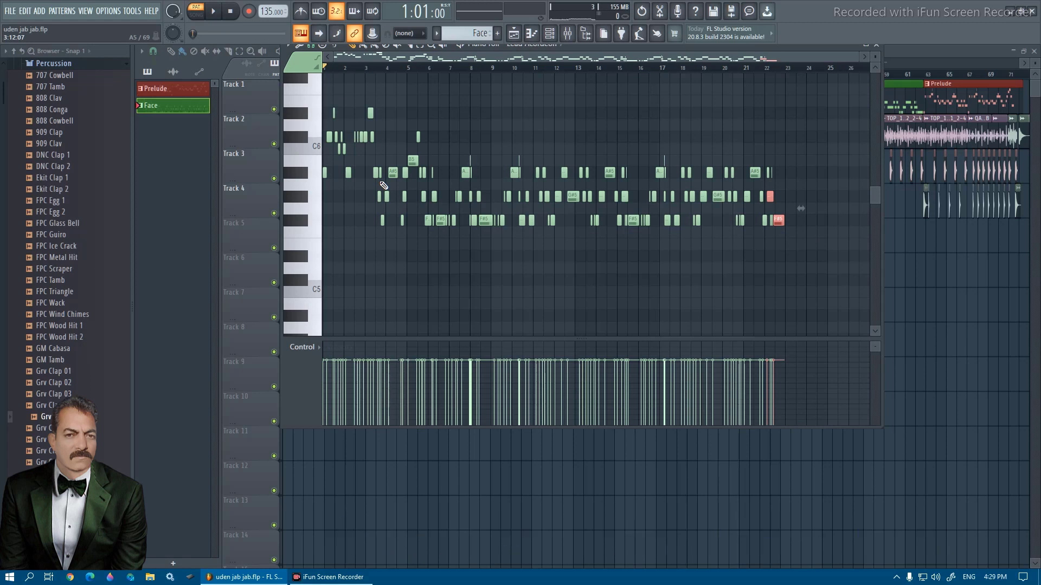
# Step: Turn on recording for notes and automation
pyautogui.click(249, 12)
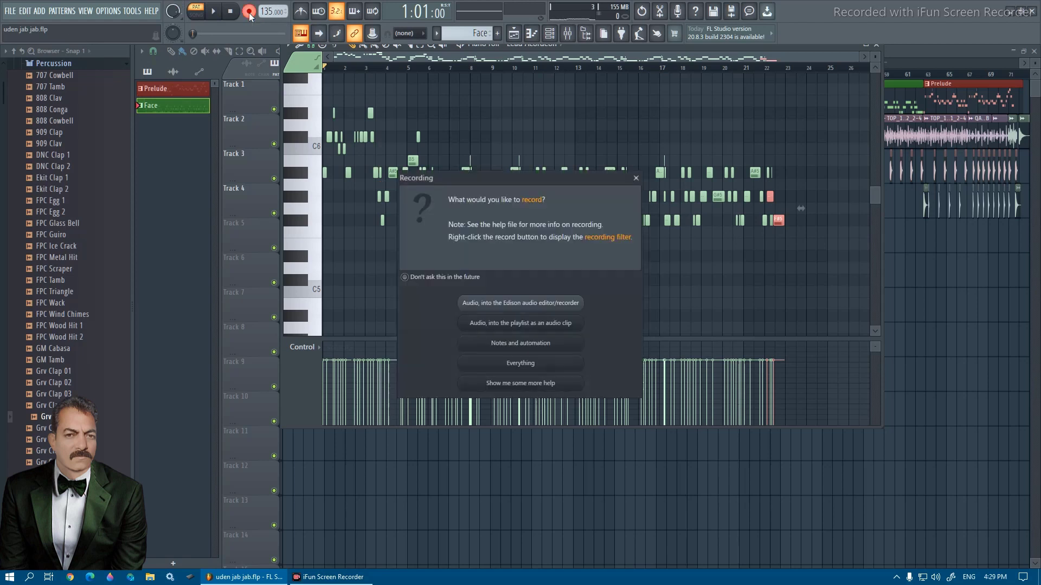
pyautogui.click(535, 345)
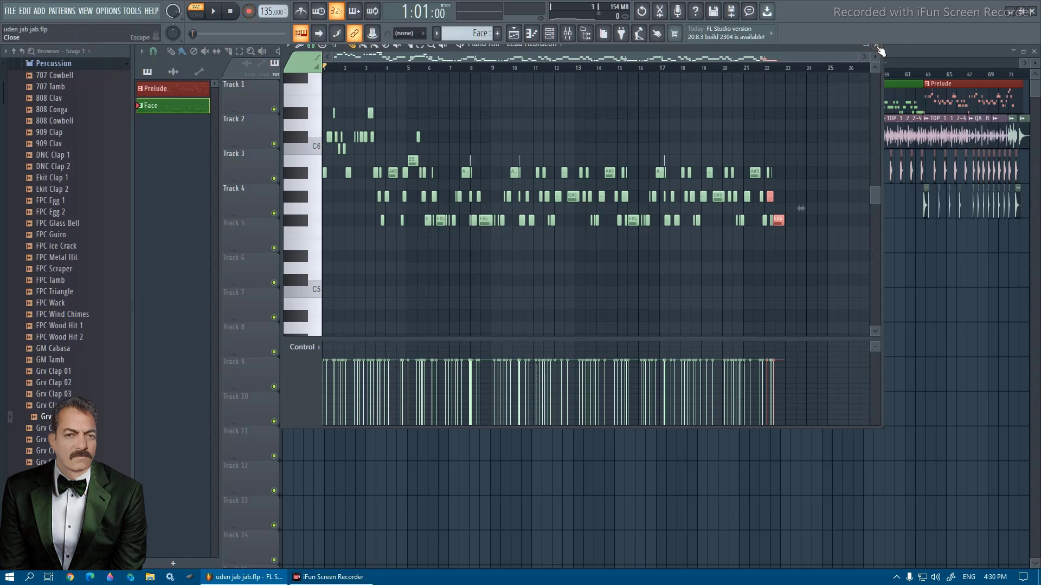
# Step: Close the piano roll and play the arrangement from the start of the second Prelude clip
pyautogui.moveTo(814, 50); pyautogui.dragTo(864, 126)
pyautogui.click(866, 126)
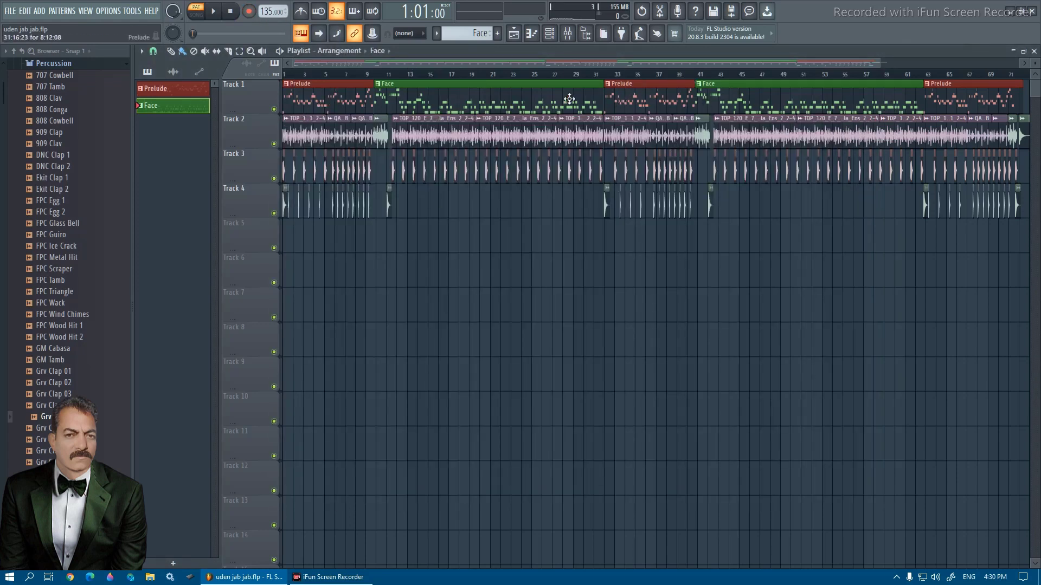
pyautogui.click(609, 75)
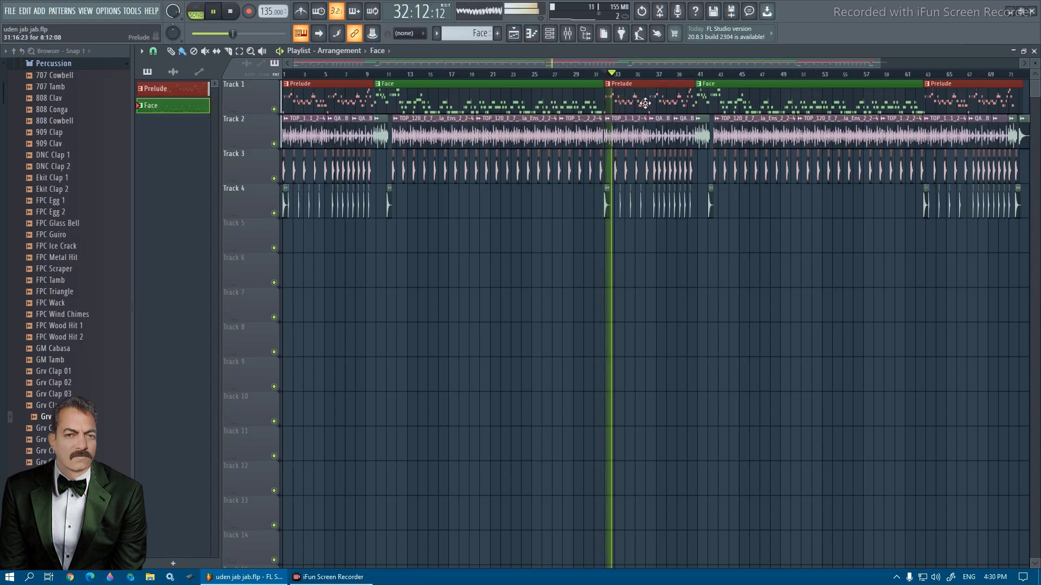
pyautogui.press('space')
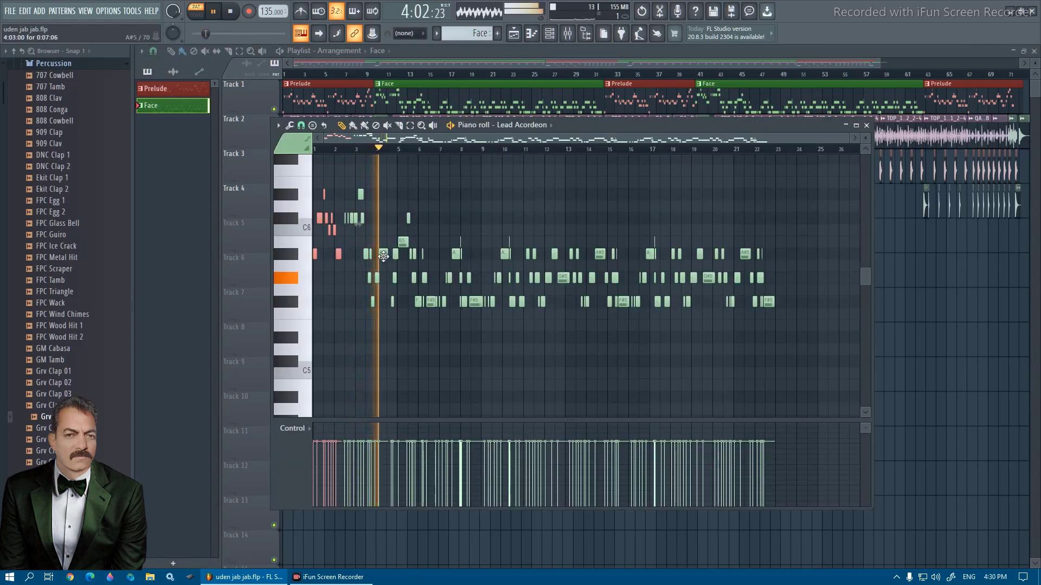
# Step: Replay the Face melody's phrases in the piano roll, highlighting the one in bars 9 and 10
pyautogui.press('space')
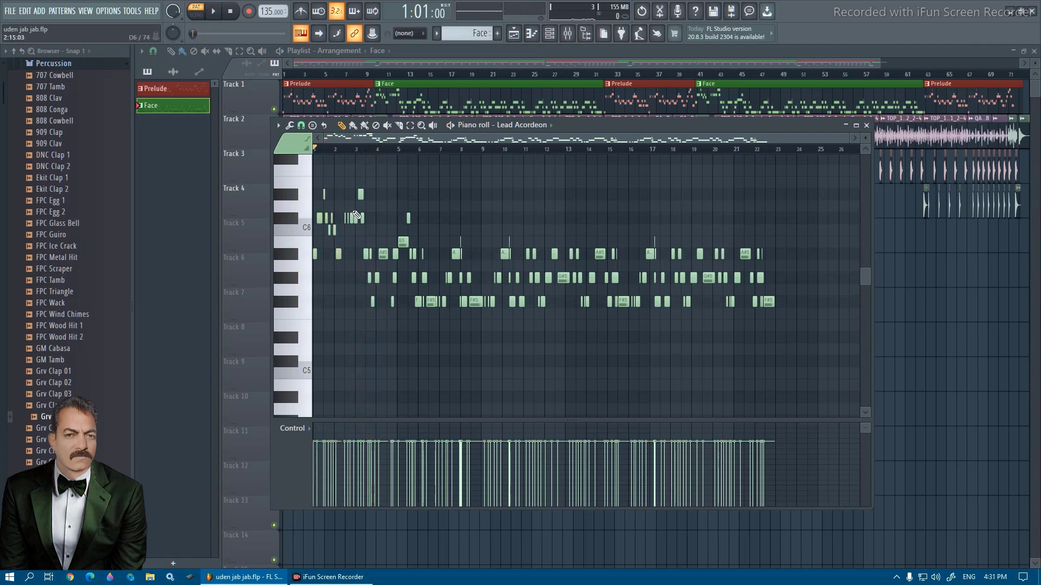
pyautogui.click(345, 152)
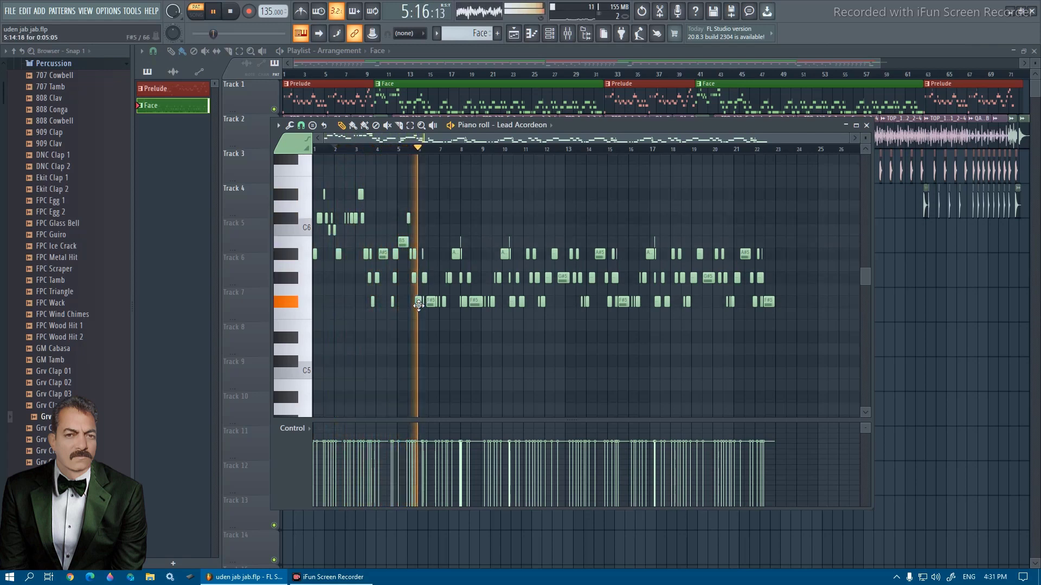
pyautogui.moveTo(525, 307); pyautogui.dragTo(483, 231)
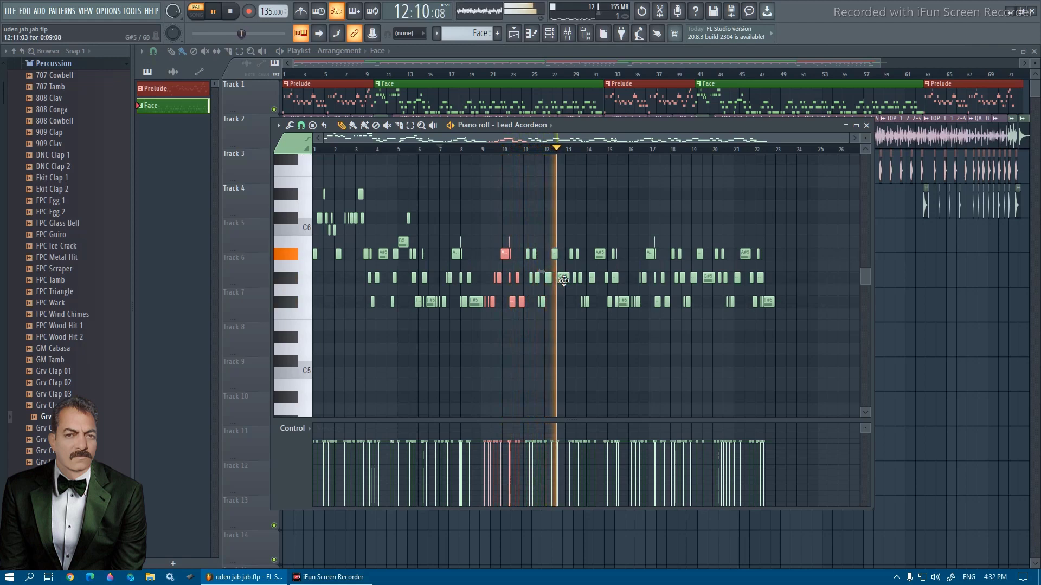
pyautogui.press('space')
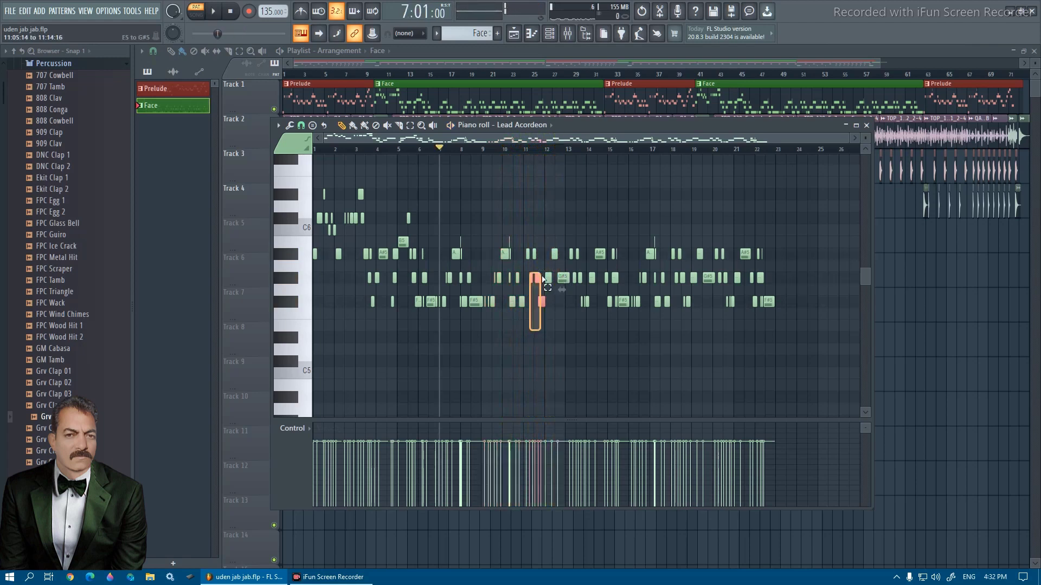
# Step: Select the phrase in bars 11 and 12 again and replay the Face melody from the start of bar 11
pyautogui.moveTo(566, 245); pyautogui.dragTo(566, 246)
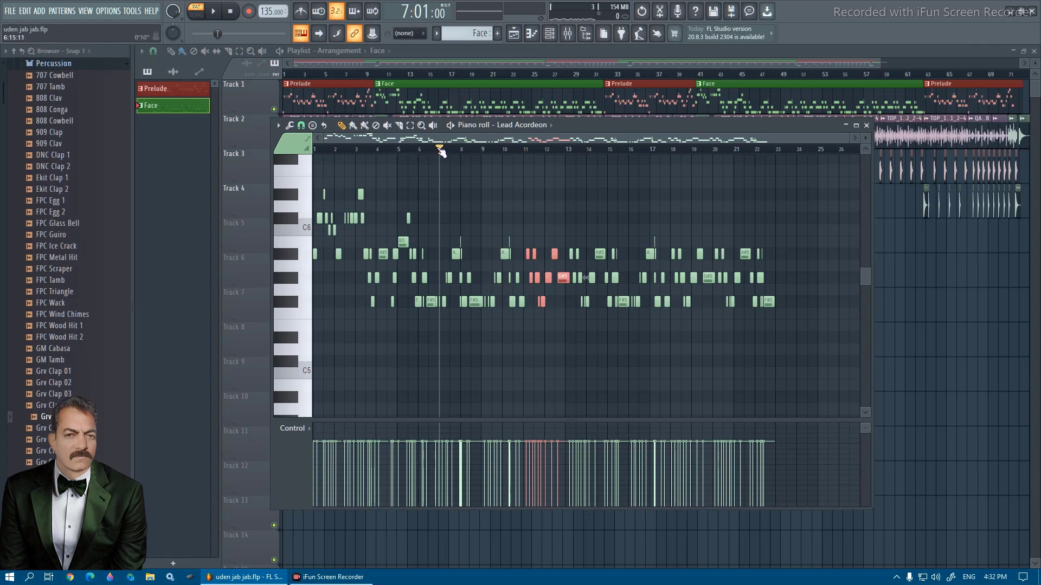
pyautogui.moveTo(440, 151); pyautogui.dragTo(530, 179)
pyautogui.press('space')
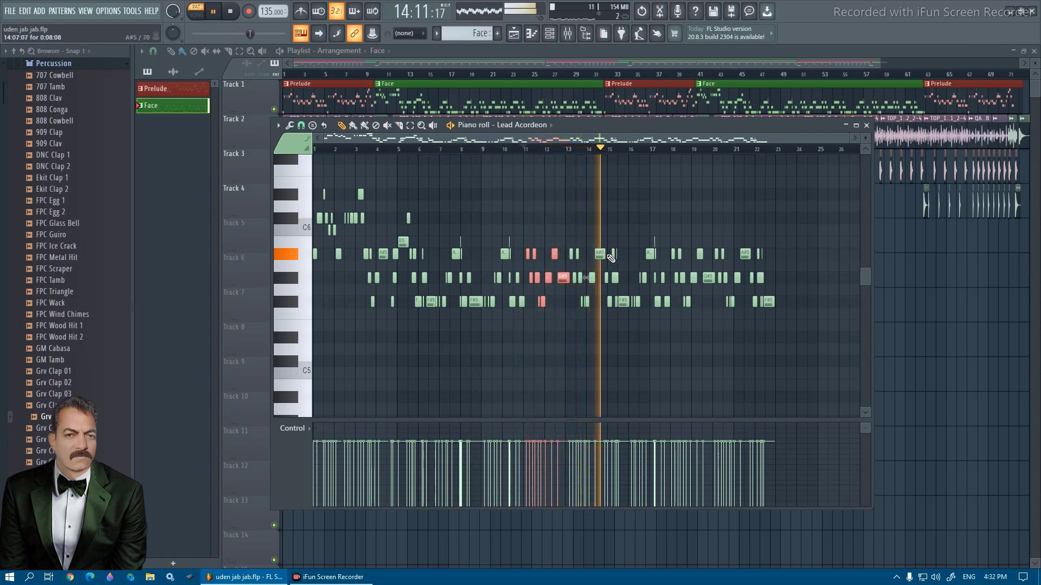
# Step: Select the phrase in bars 13 to 15 and replay the Face melody from the start of bar 13
pyautogui.hotkey('ctrl', 's')
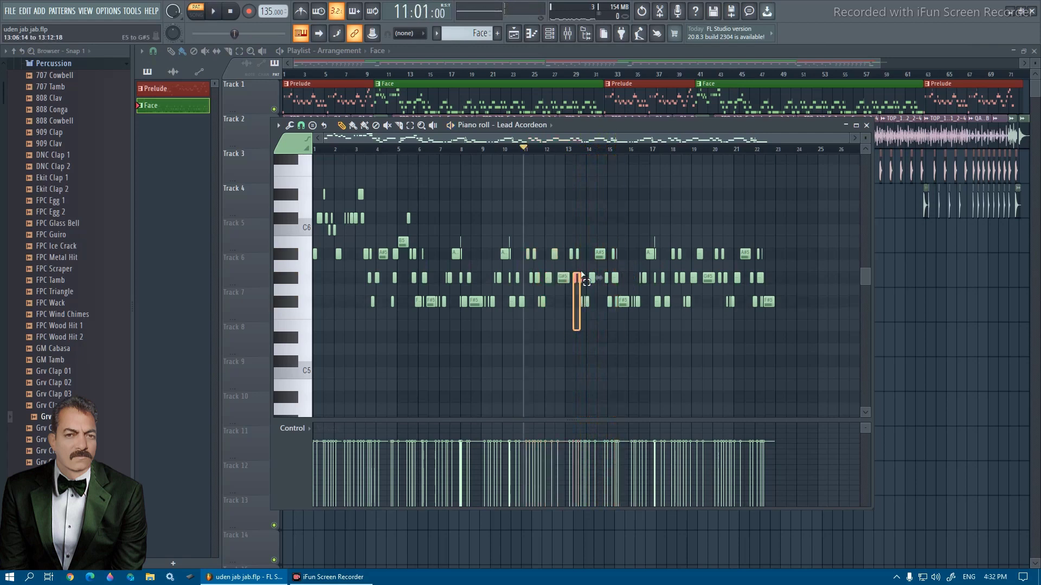
pyautogui.moveTo(589, 250); pyautogui.dragTo(627, 242)
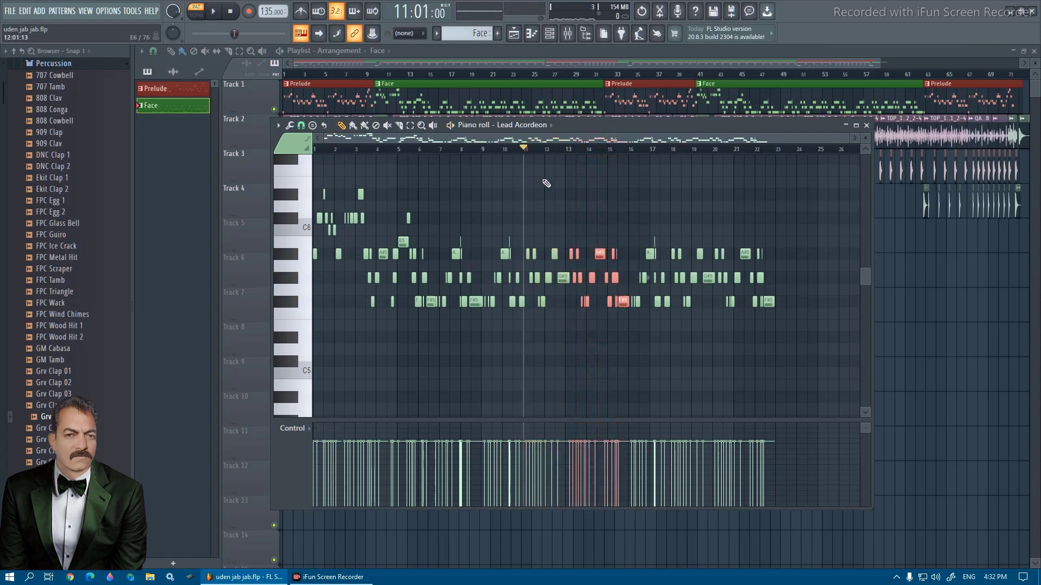
pyautogui.moveTo(527, 153); pyautogui.dragTo(558, 167)
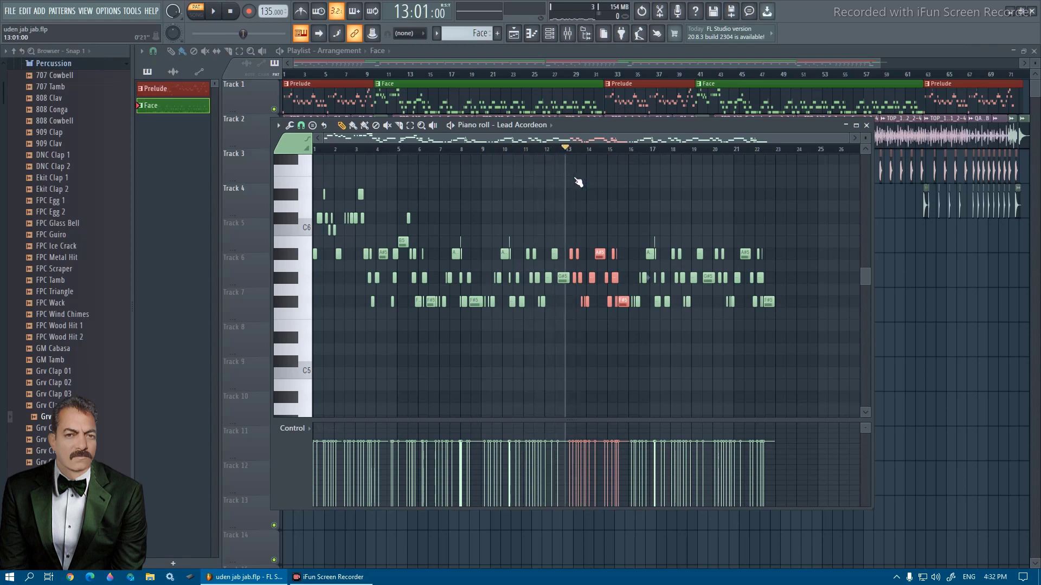
pyautogui.press('space')
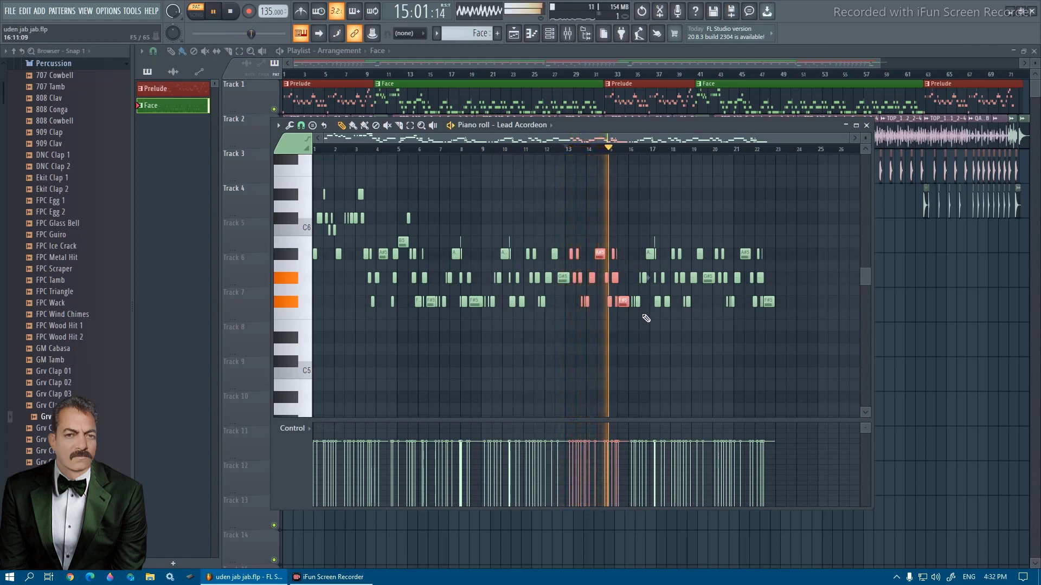
pyautogui.press('space')
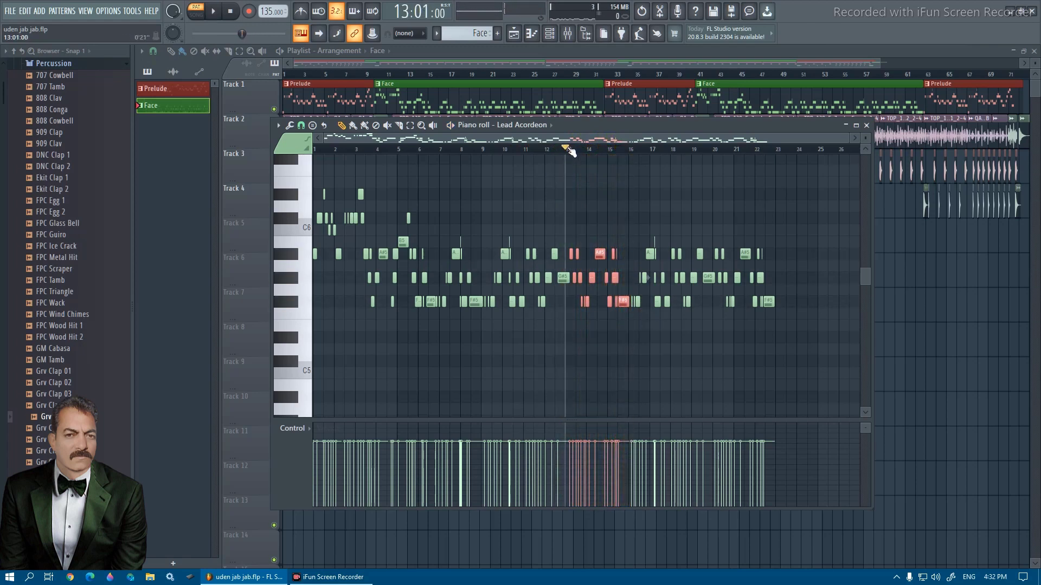
# Step: Replay the Face melody from the start of bar 16 and highlight the phrase in bars 16 and 17
pyautogui.moveTo(571, 151); pyautogui.dragTo(638, 182)
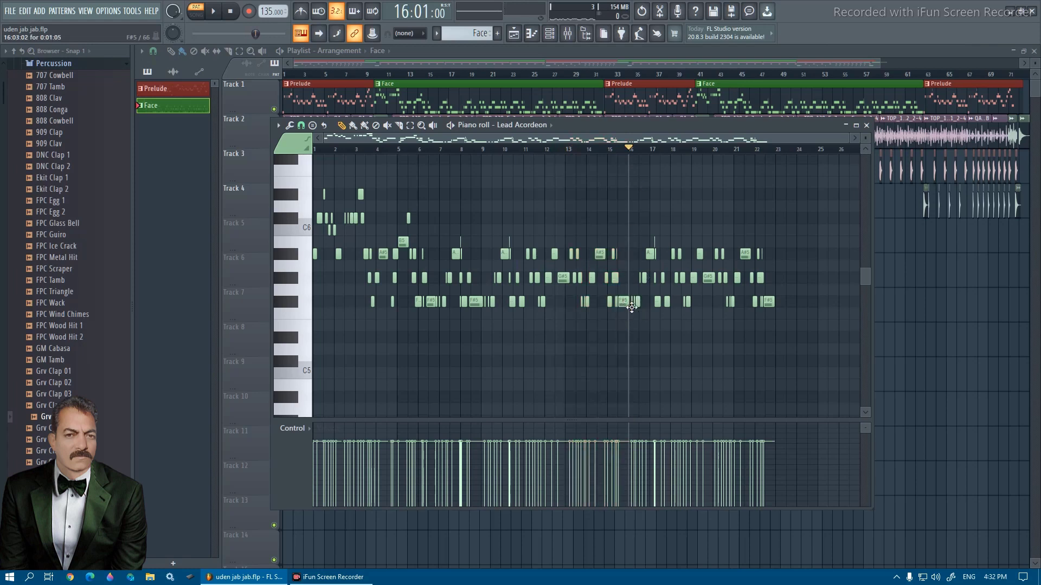
pyautogui.press('space')
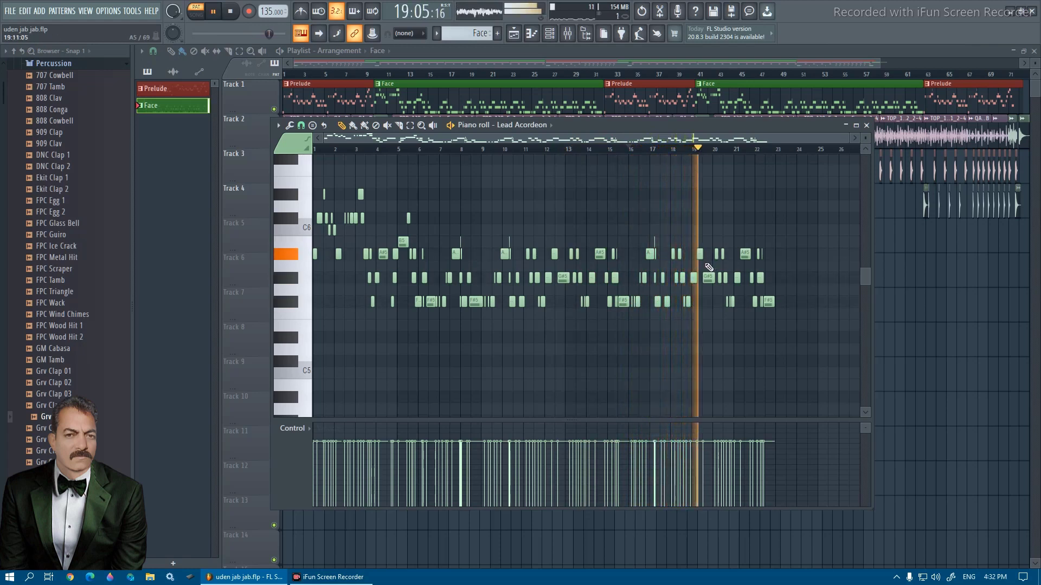
pyautogui.press('space')
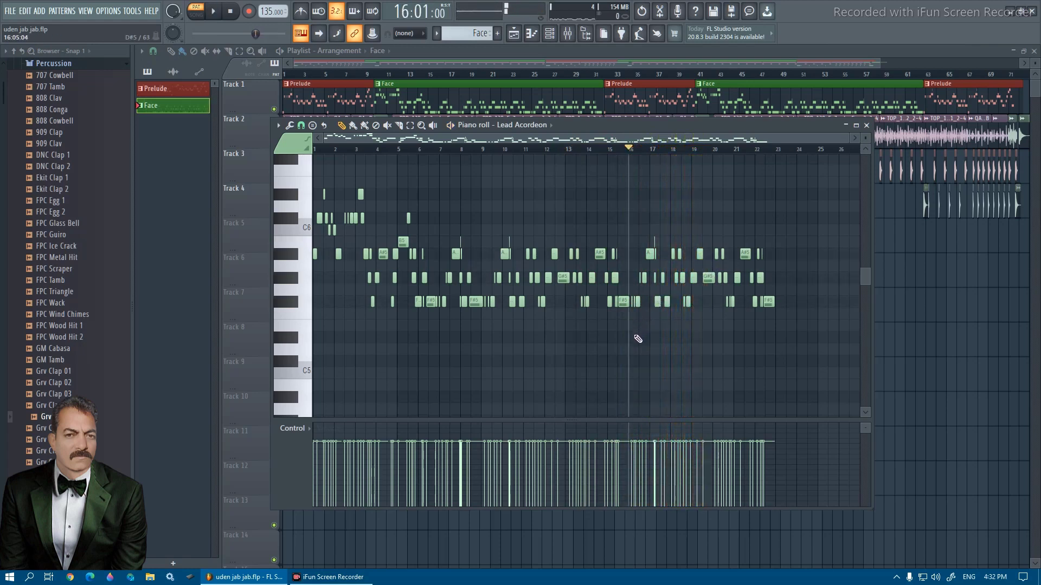
pyautogui.moveTo(650, 274); pyautogui.dragTo(670, 234)
pyautogui.press('space')
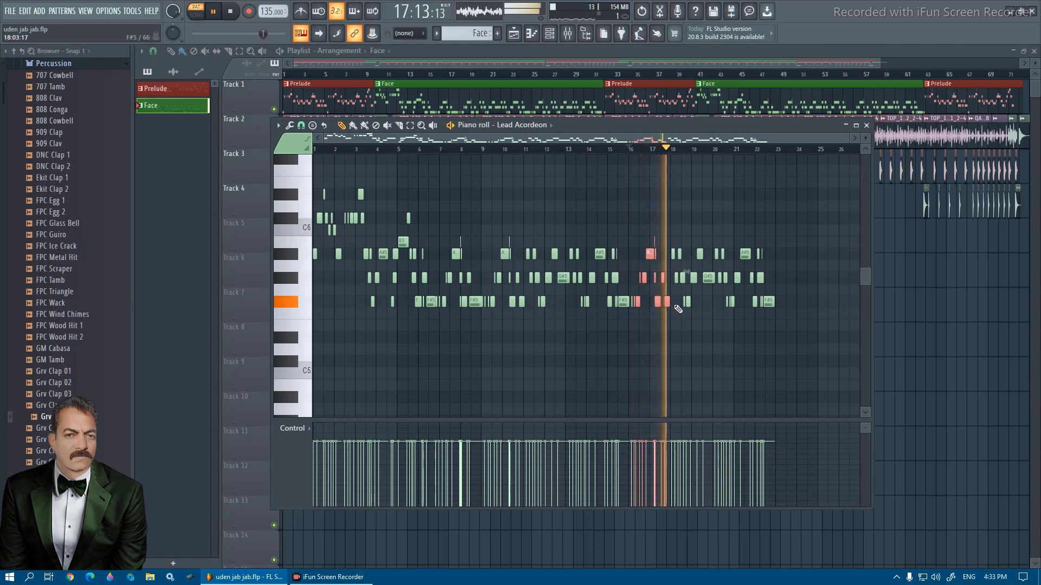
pyautogui.press('space')
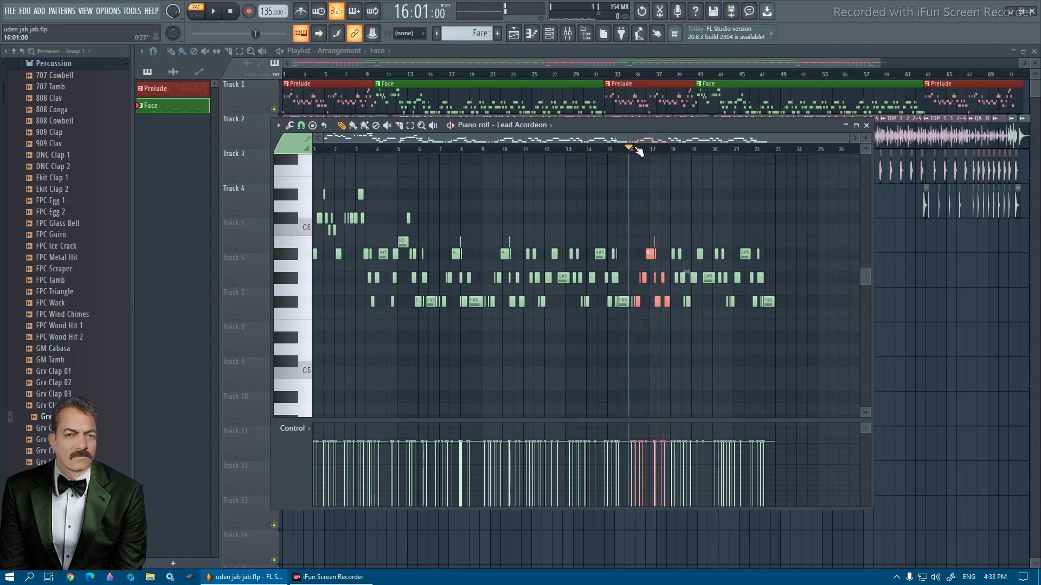
# Step: Replay the Face melody from the start of bar 18 and highlight the phrase in bars 18 and 19
pyautogui.moveTo(639, 151); pyautogui.dragTo(673, 153)
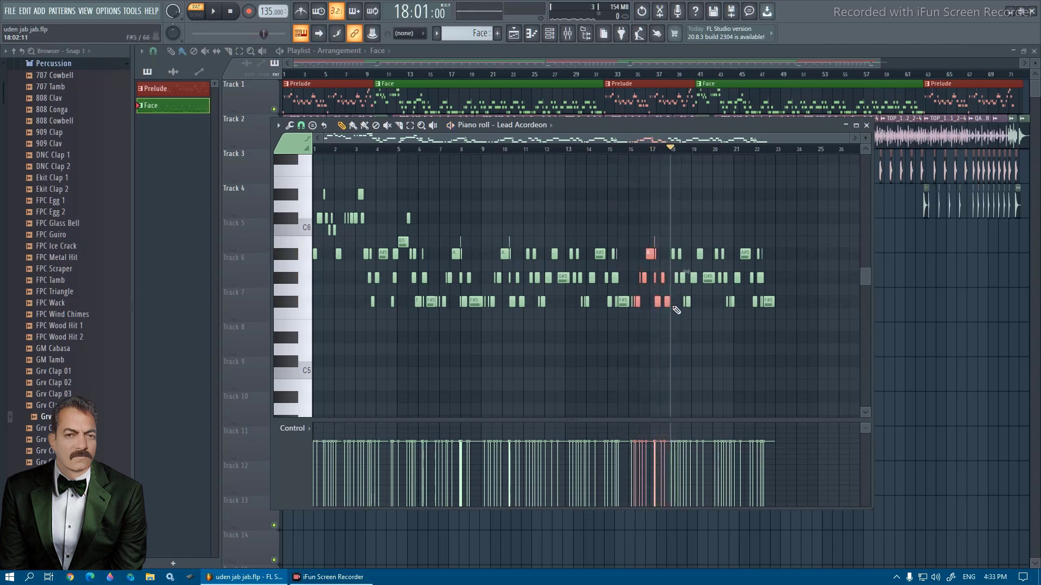
pyautogui.press('space')
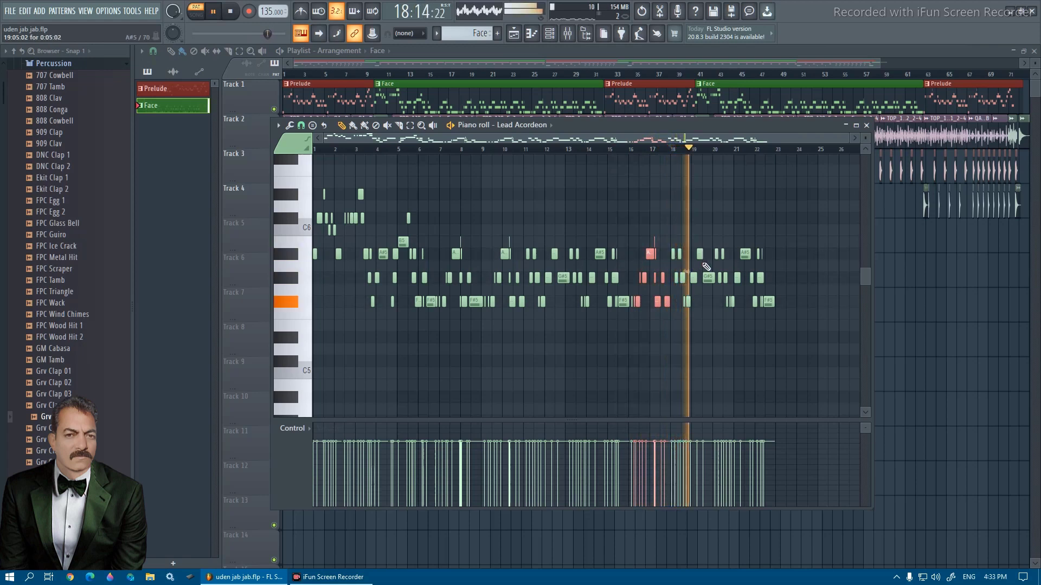
pyautogui.press('space')
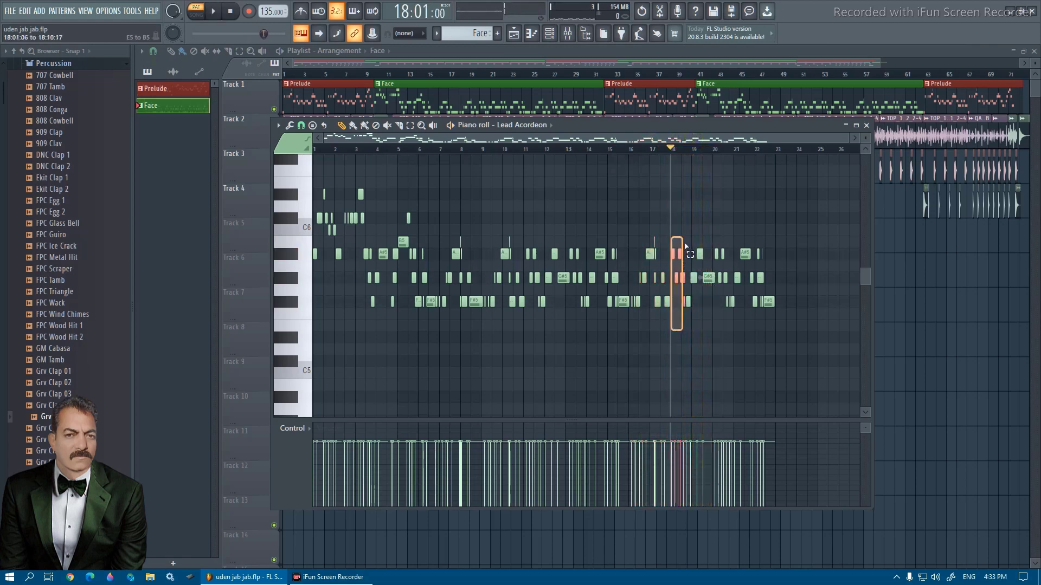
pyautogui.moveTo(685, 246); pyautogui.dragTo(711, 234)
pyautogui.press('space')
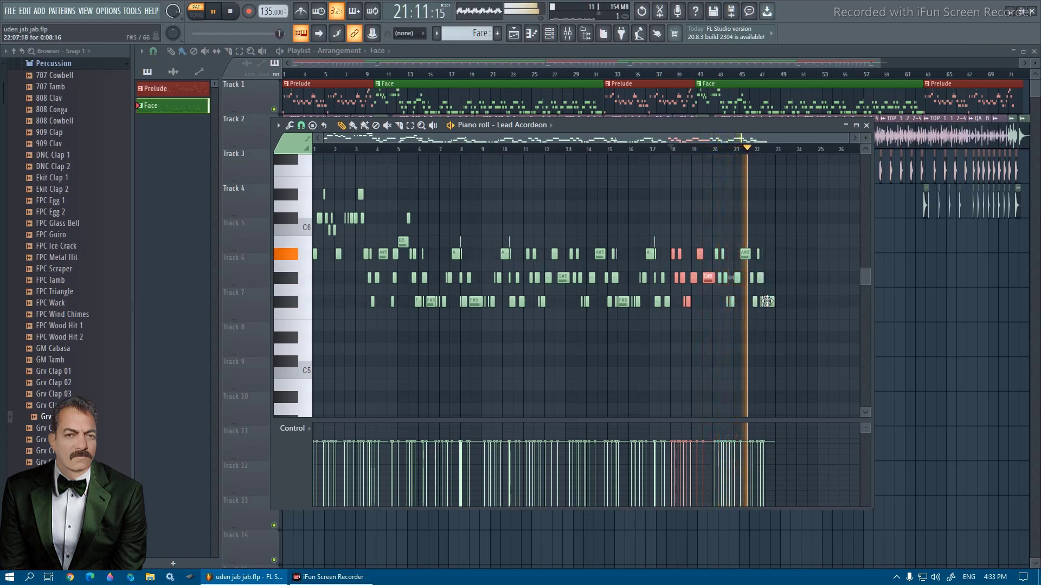
pyautogui.press('space')
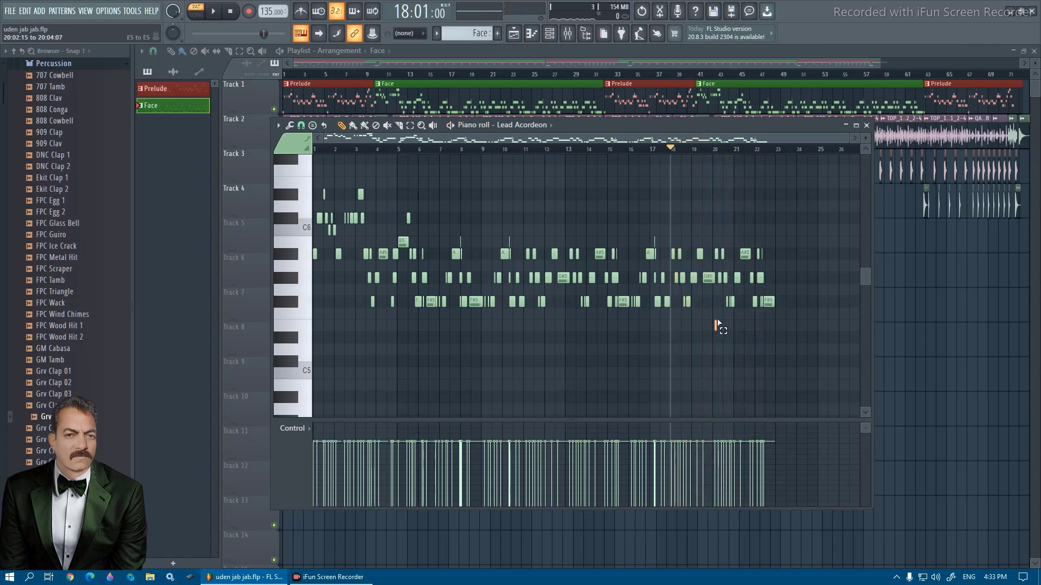
# Step: Select the phrase in bars 20 to 22 and replay the Face melody from the start of bar 20
pyautogui.moveTo(741, 237); pyautogui.dragTo(762, 238)
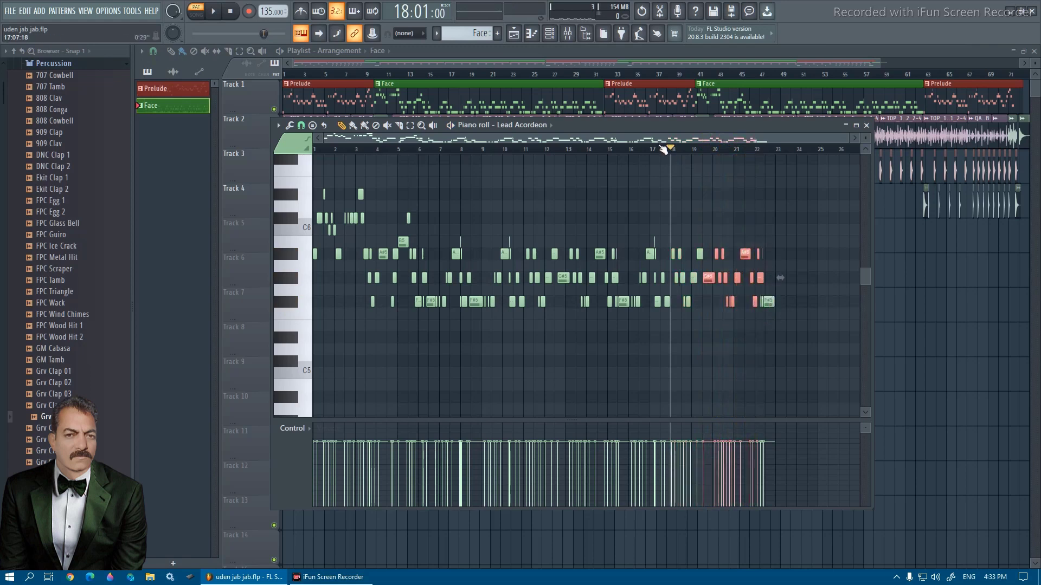
pyautogui.moveTo(682, 150); pyautogui.dragTo(716, 168)
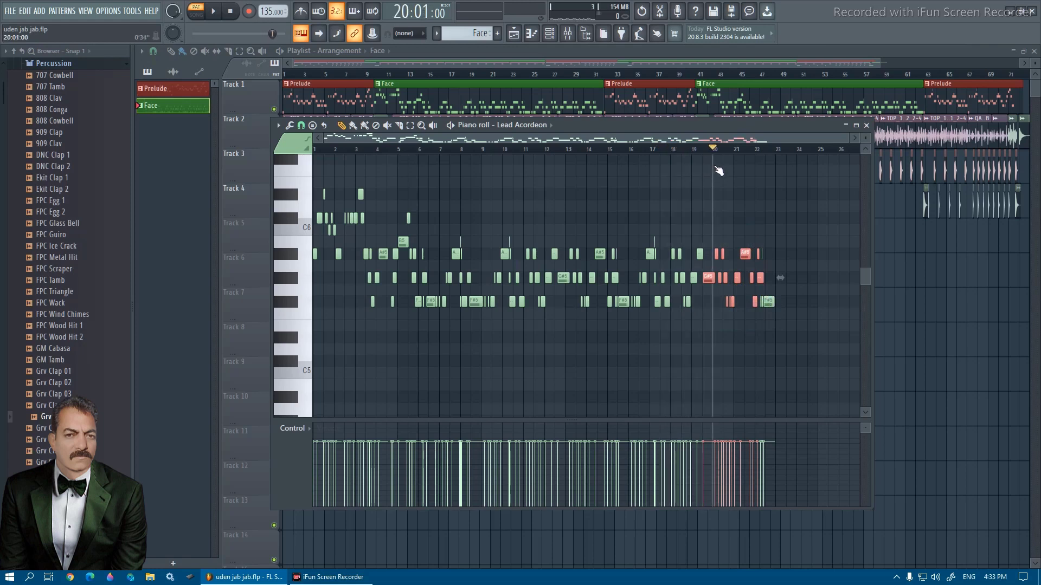
pyautogui.press('space')
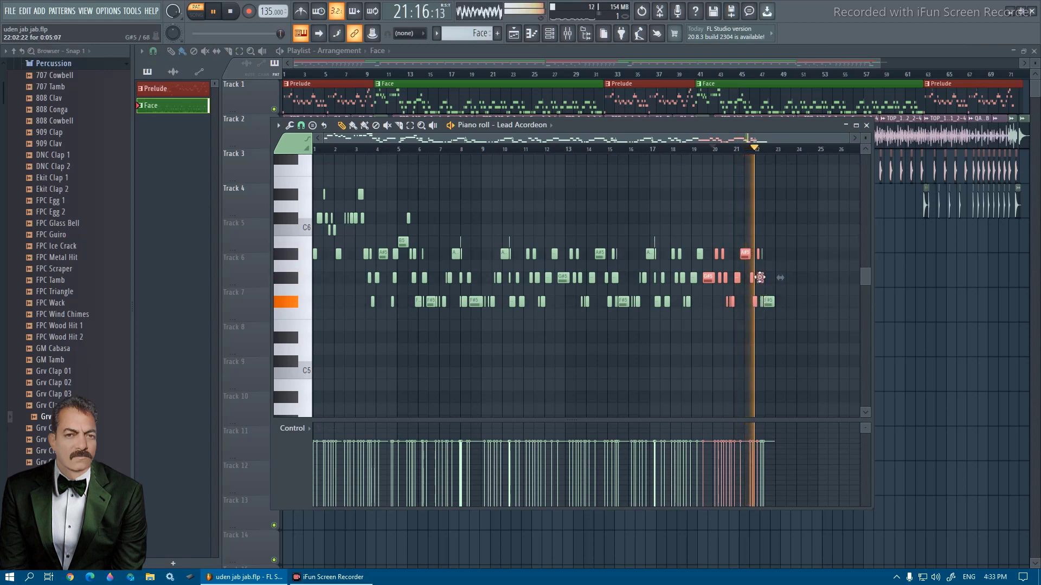
pyautogui.press('space')
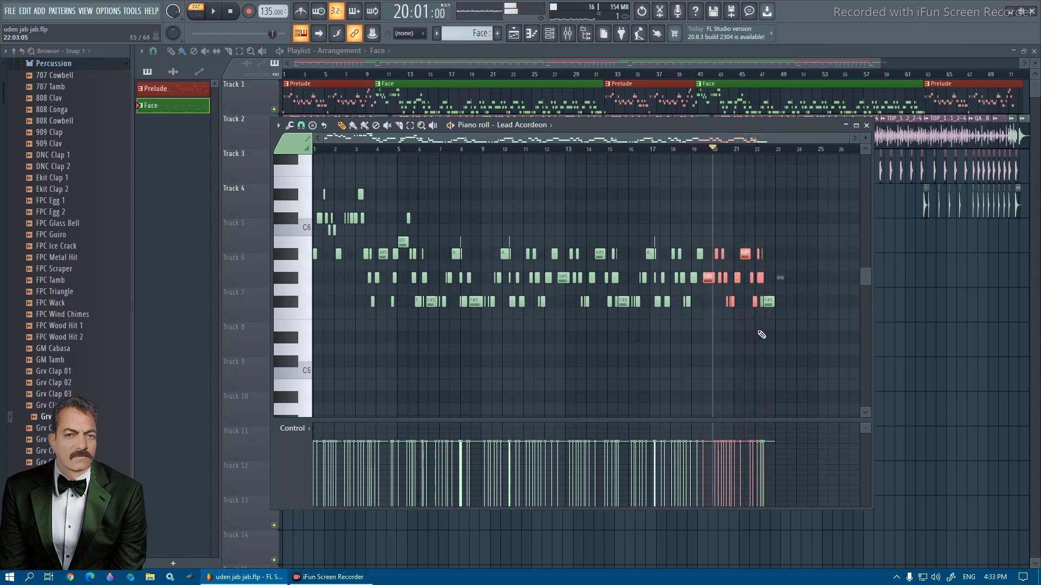
# Step: Select the melody's closing notes in bar 22 and play them from the start of that bar
pyautogui.moveTo(761, 301); pyautogui.dragTo(781, 250)
pyautogui.moveTo(714, 149); pyautogui.dragTo(762, 165)
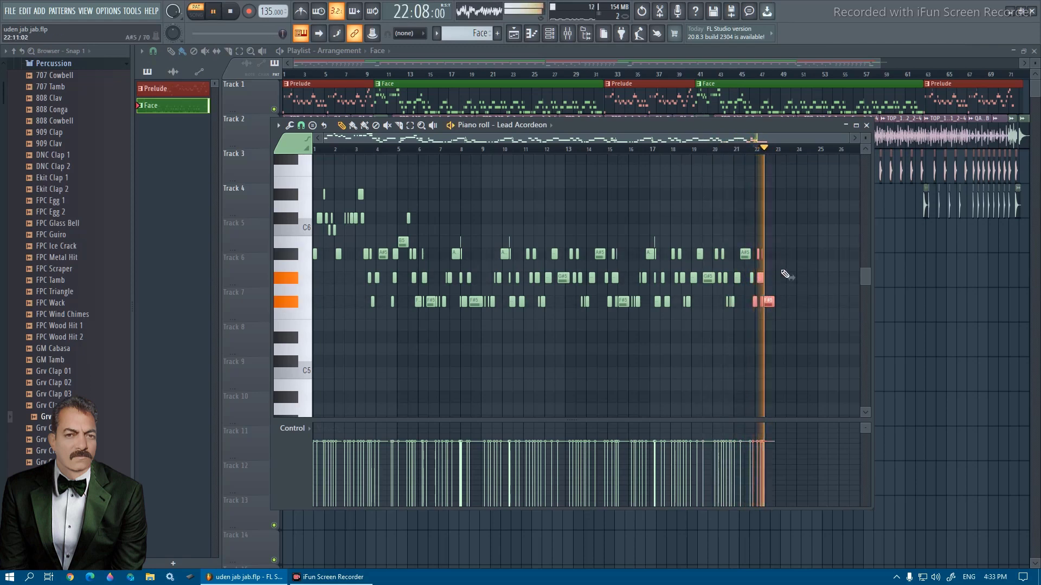
pyautogui.press('space')
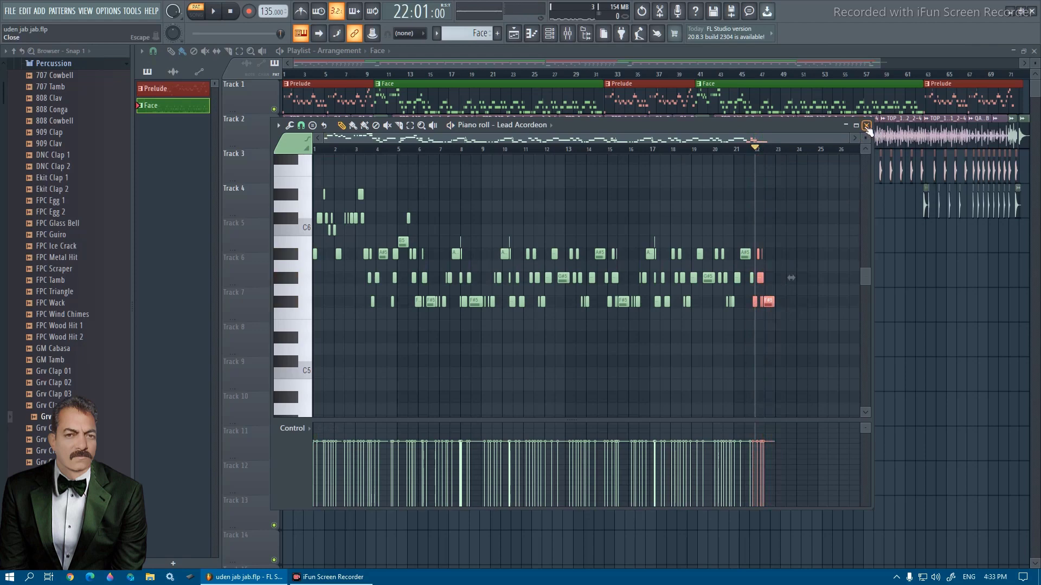
# Step: Close the piano roll and inspect the sample settings of the first Tabla clip on Track 2
pyautogui.click(866, 126)
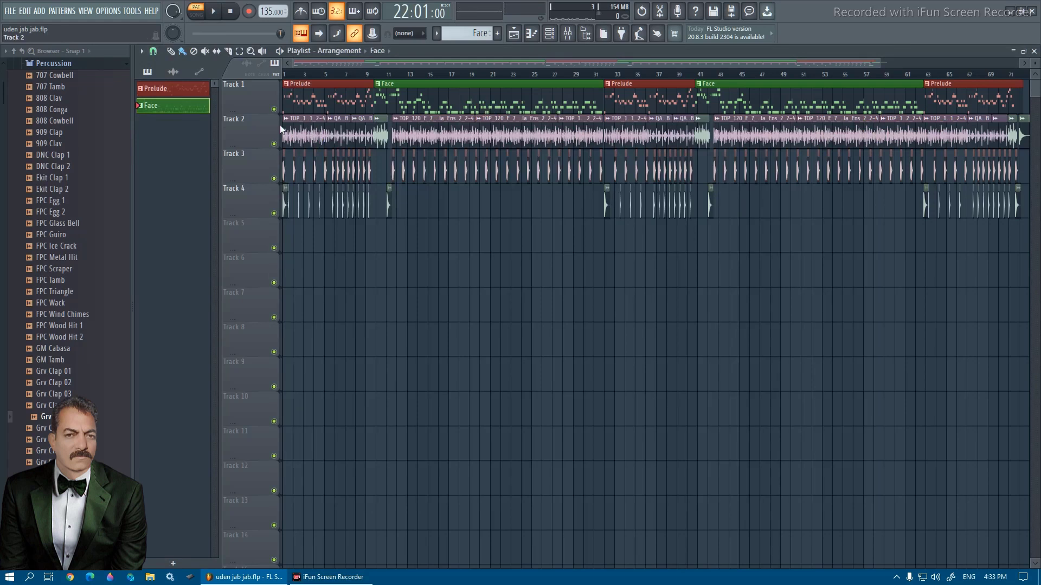
pyautogui.click(314, 137)
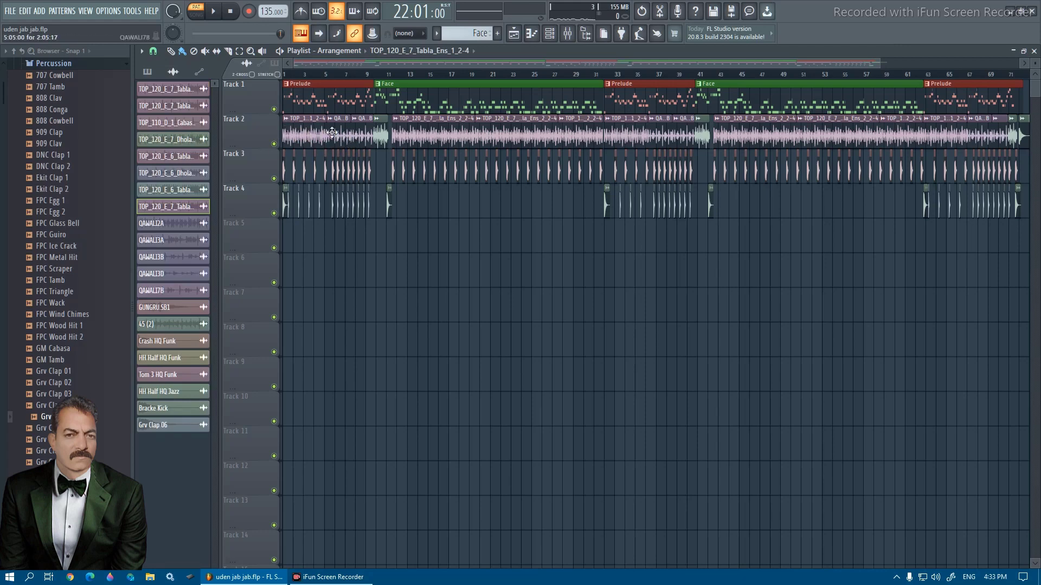
pyautogui.doubleClick(311, 135)
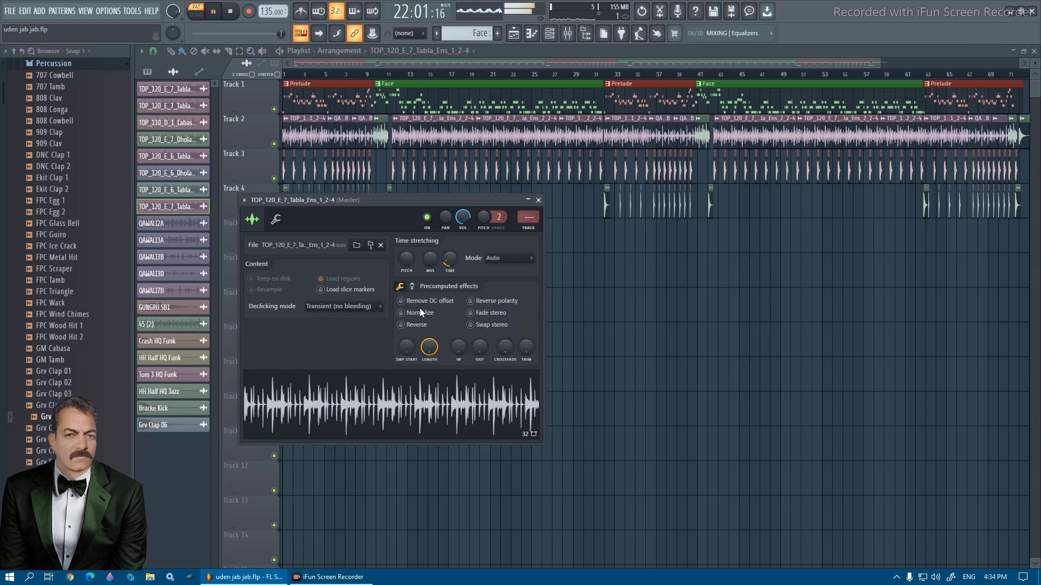
pyautogui.click(539, 201)
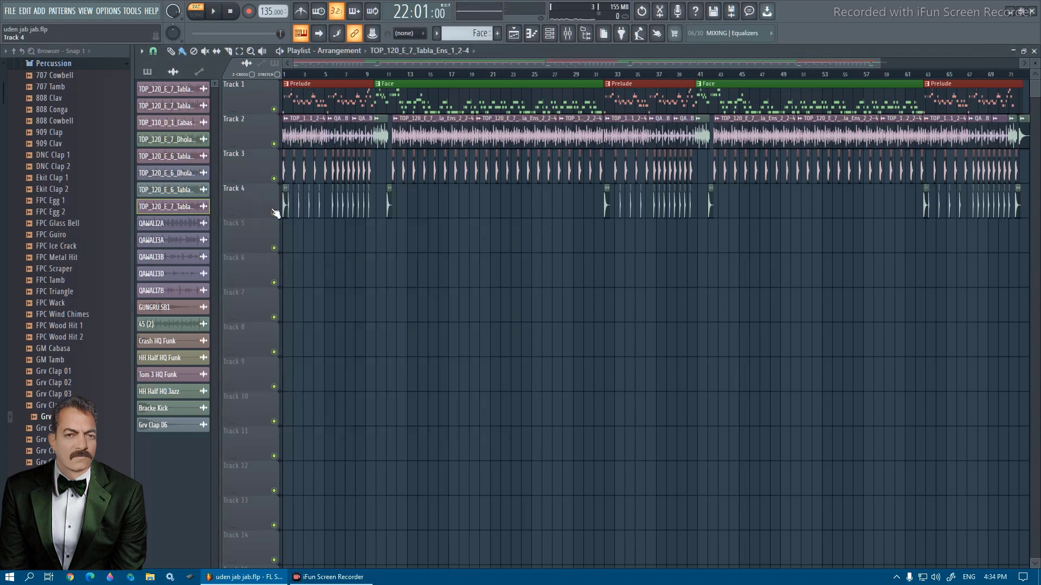
# Step: Mute Track 3 and Track 4, switch to song mode and play the arrangement from the beginning
pyautogui.click(274, 214)
pyautogui.click(274, 179)
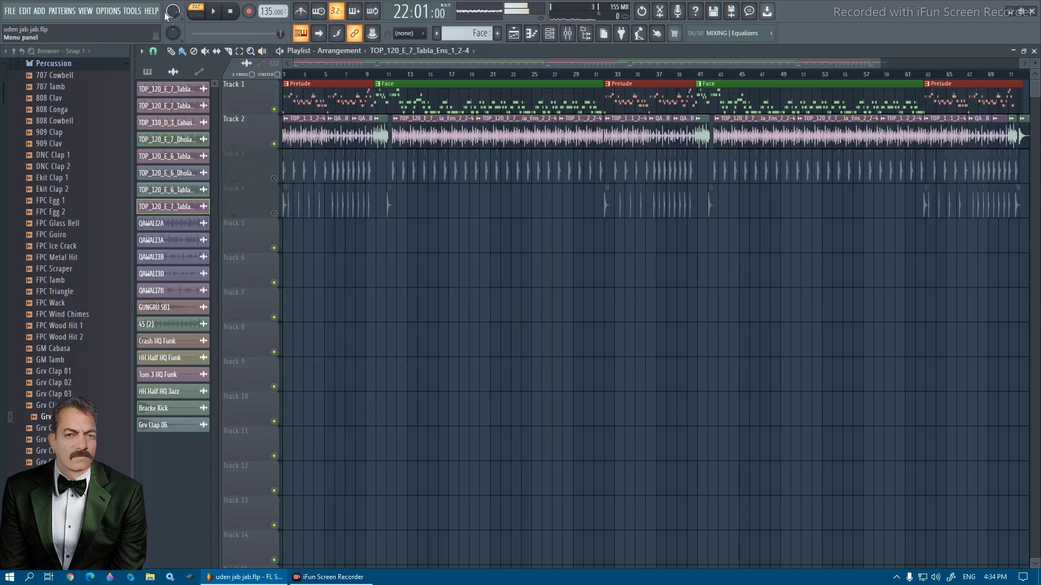
pyautogui.click(196, 21)
pyautogui.press('space')
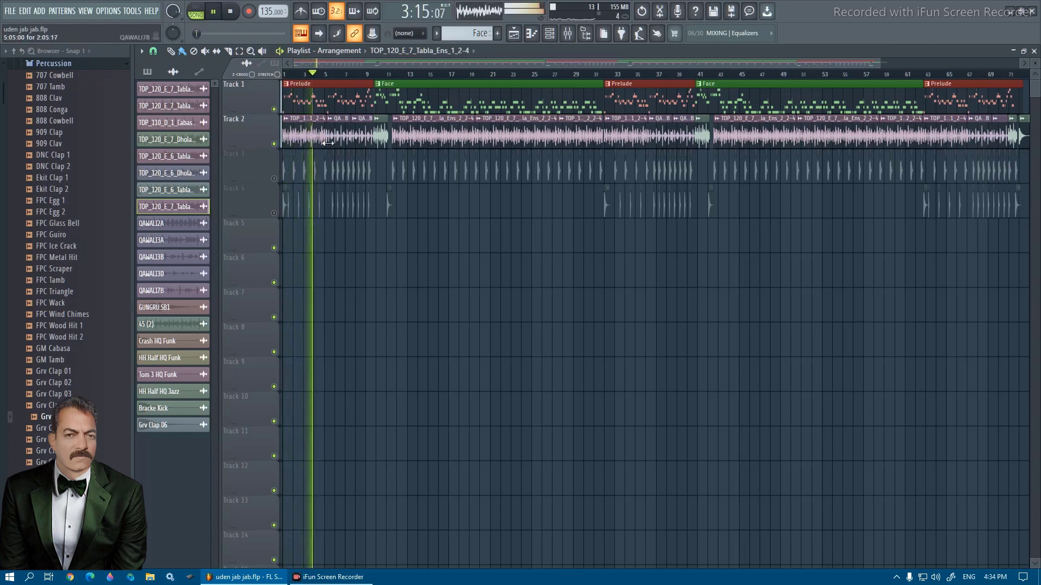
pyautogui.press('space')
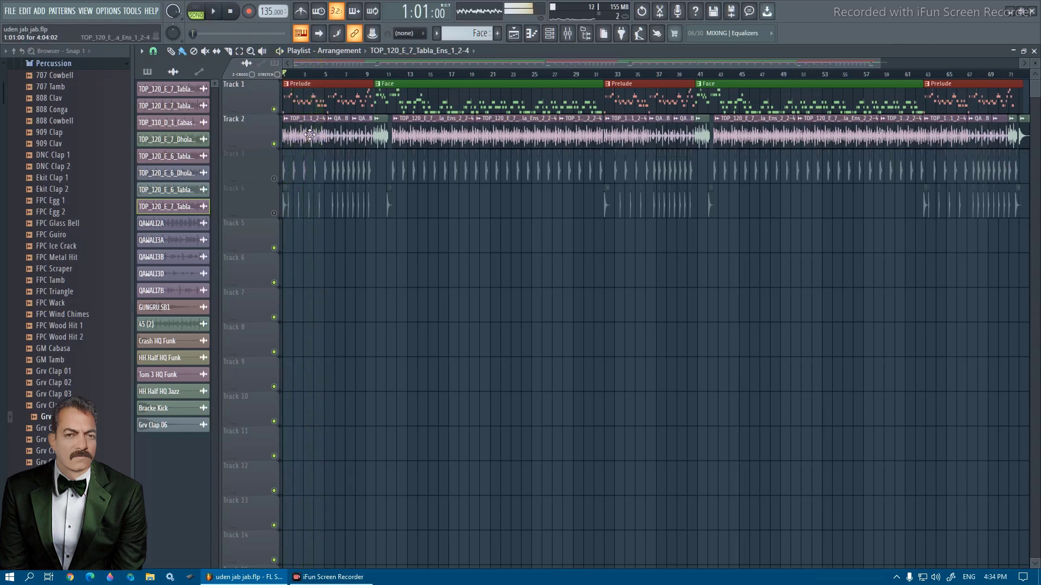
# Step: Play the song's opening with the TOP_120_E_7_Tabla_Ens_1_2-4 sample settings open, and close them
pyautogui.doubleClick(310, 135)
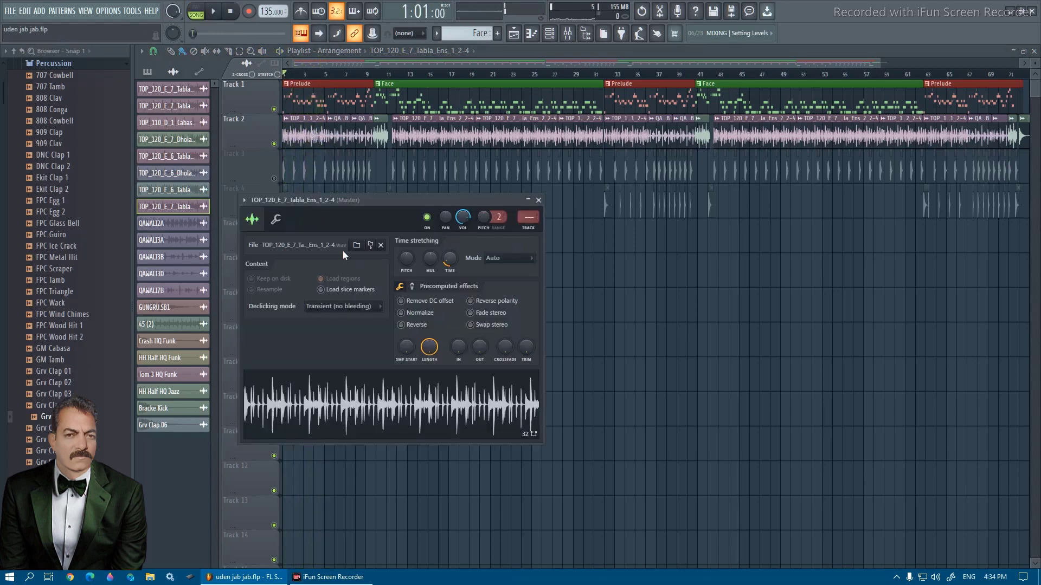
pyautogui.press('space')
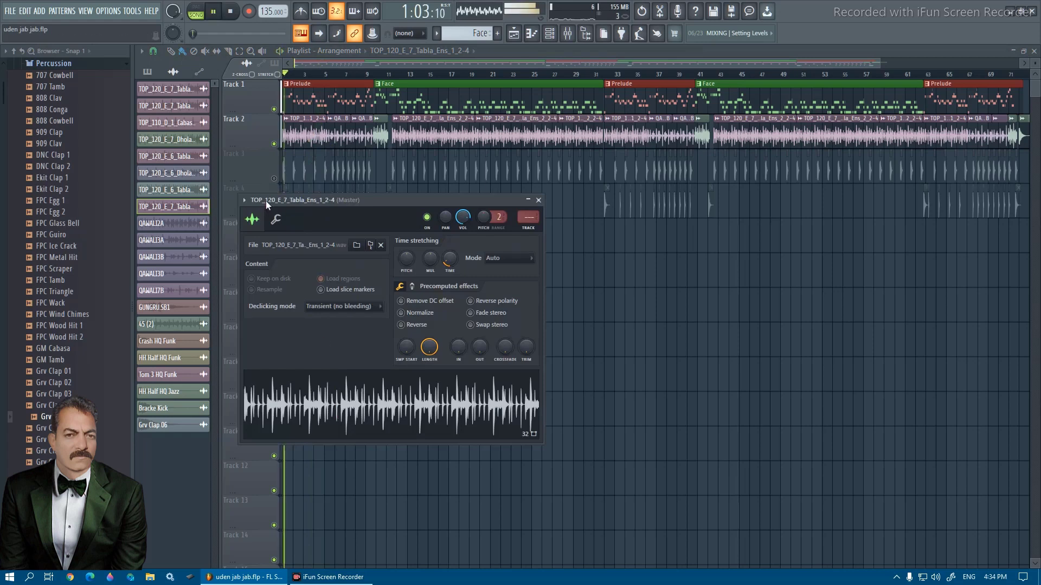
pyautogui.press('space')
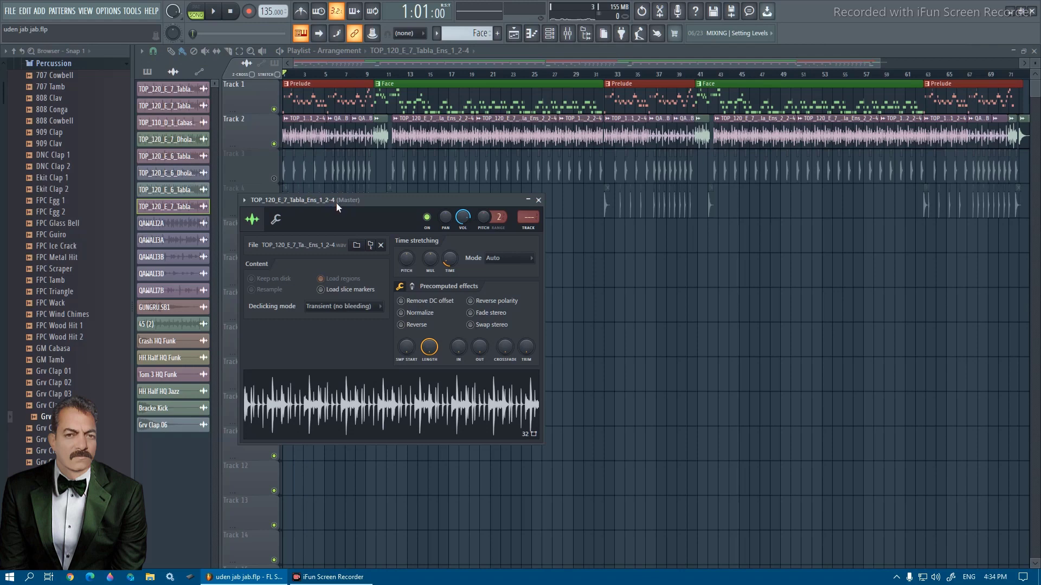
pyautogui.click(540, 201)
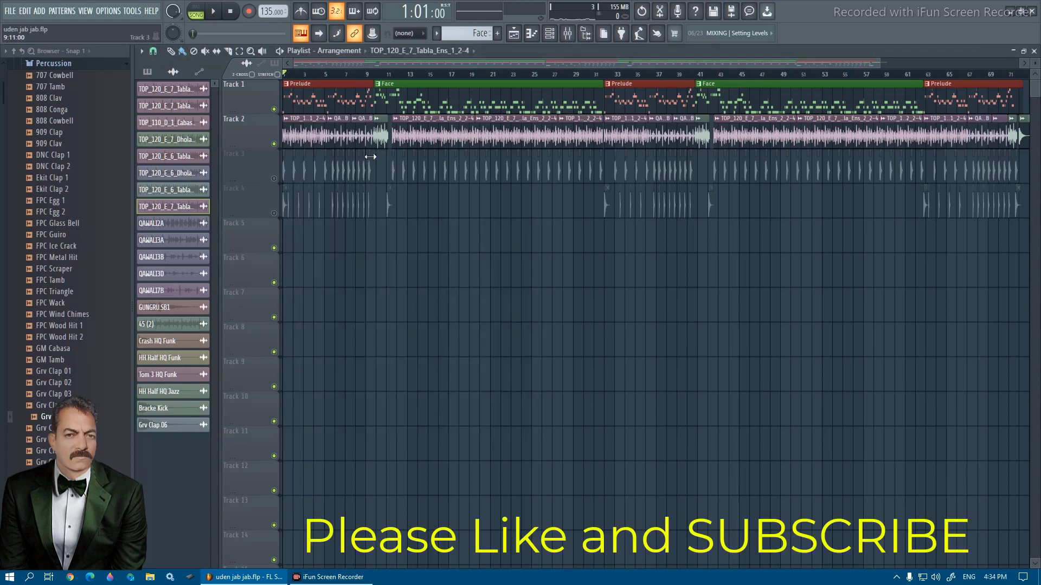
# Step: Set the playback position just before bar 5 and open the sample settings of the first QAWALI7B clip on Track 2
pyautogui.scroll(4, 302, 163)
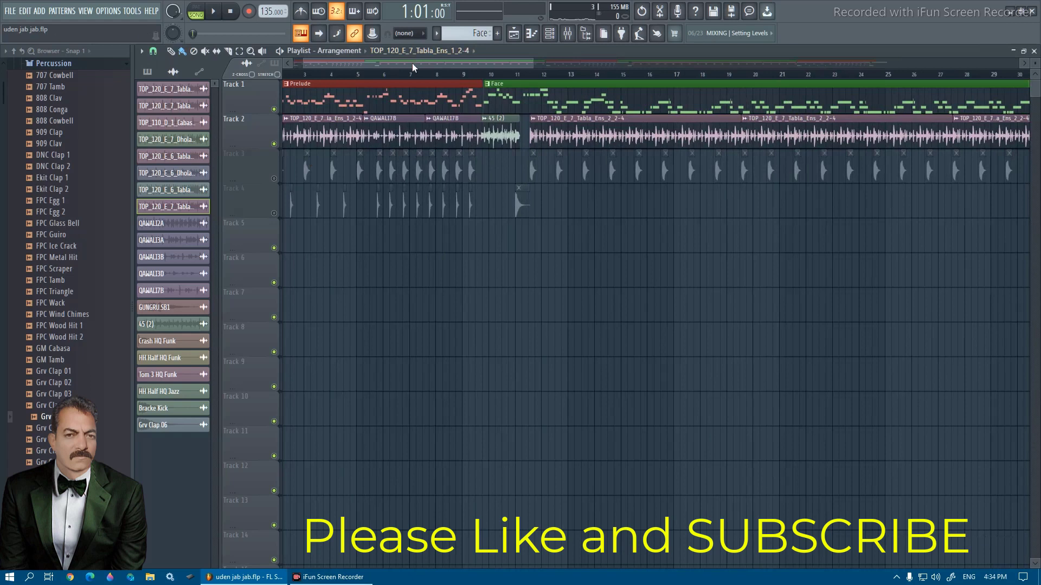
pyautogui.click(399, 73)
pyautogui.moveTo(402, 74)
pyautogui.mouseDown()
pyautogui.moveTo(336, 74)
pyautogui.moveTo(383, 70)
pyautogui.mouseUp()
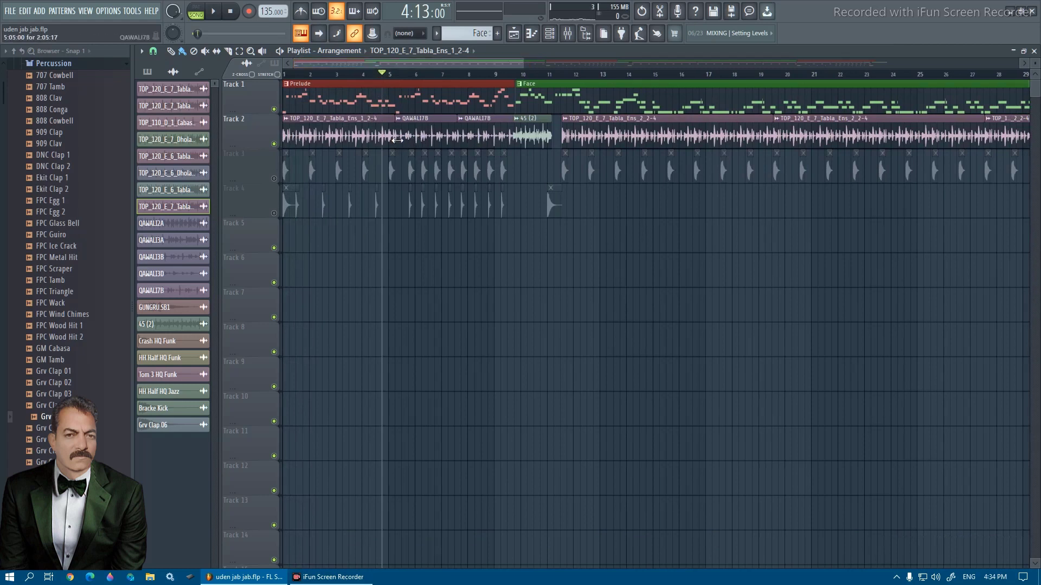
pyautogui.doubleClick(422, 126)
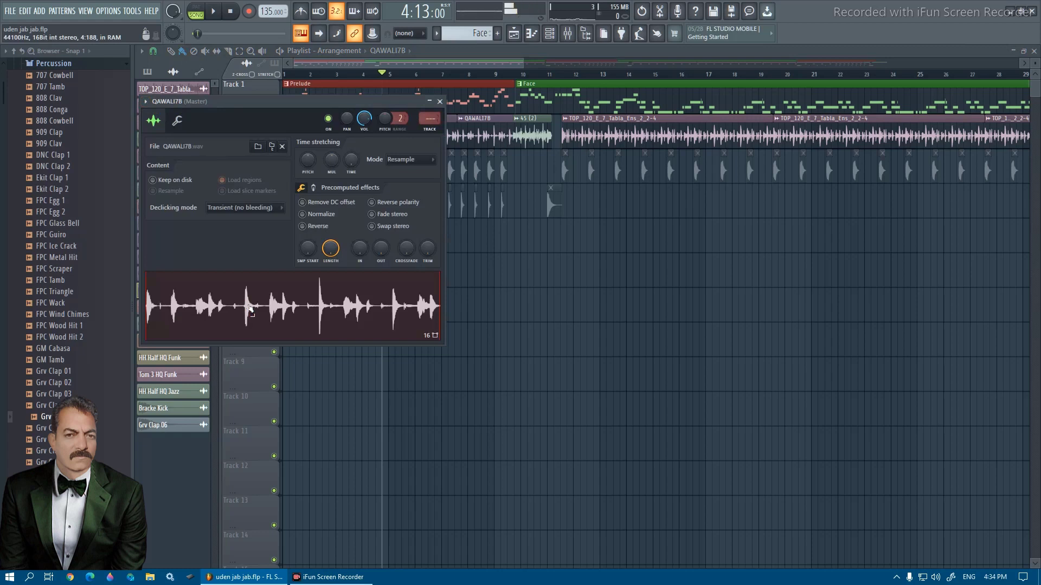
# Step: Close the QAWALI7B sample settings and play the arrangement from bar 1 through both QAWALI7B loops to about bar 9
pyautogui.click(440, 102)
pyautogui.press('space')
pyautogui.press('space')
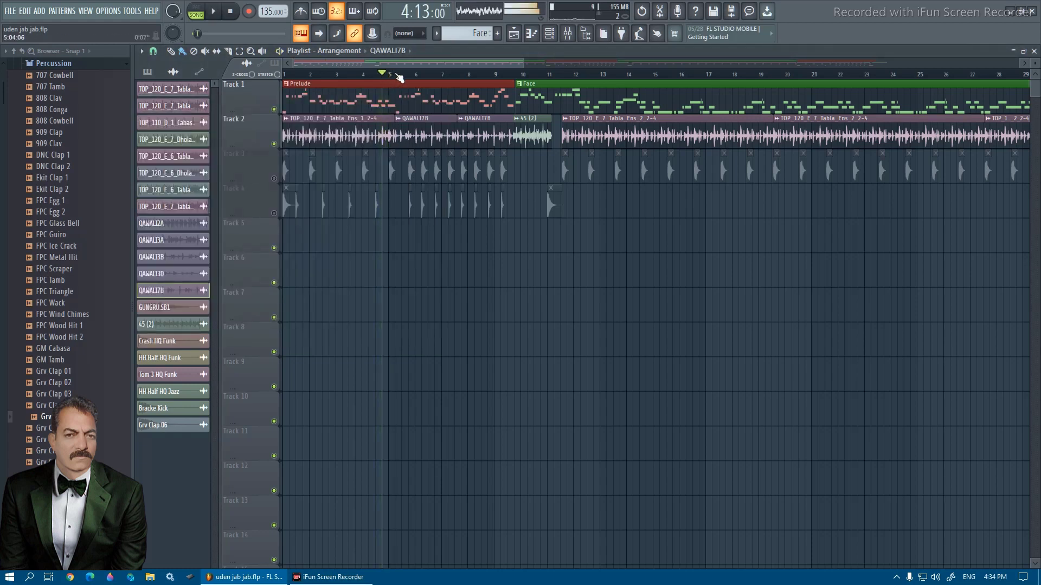
pyautogui.moveTo(384, 75); pyautogui.dragTo(285, 76)
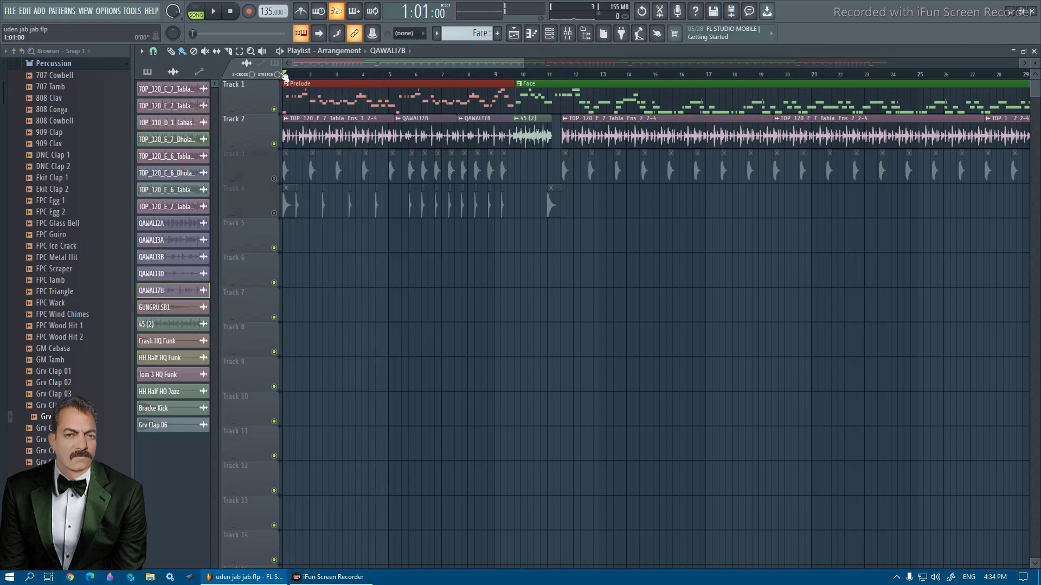
pyautogui.press('space')
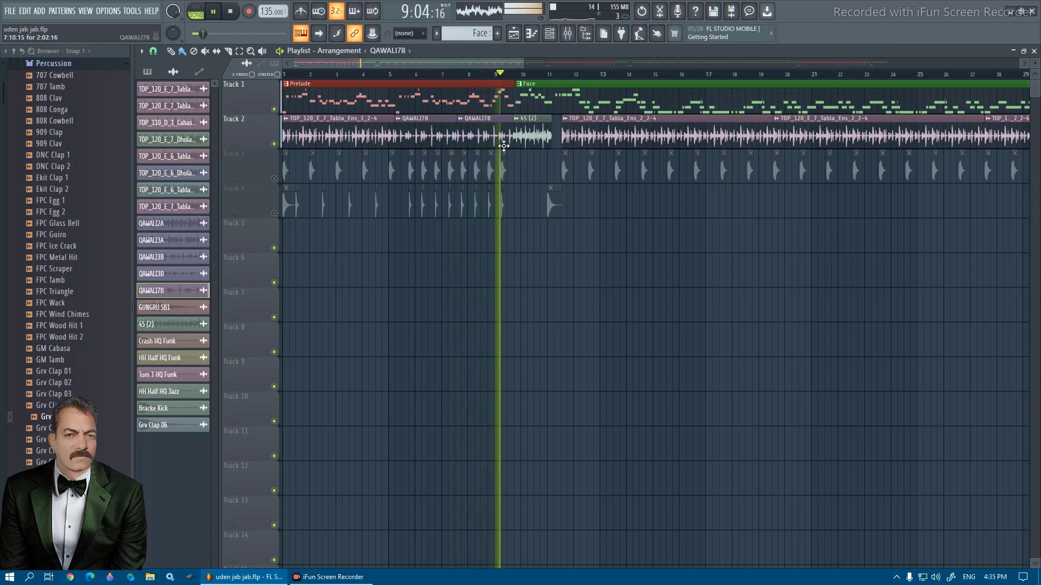
pyautogui.press('space')
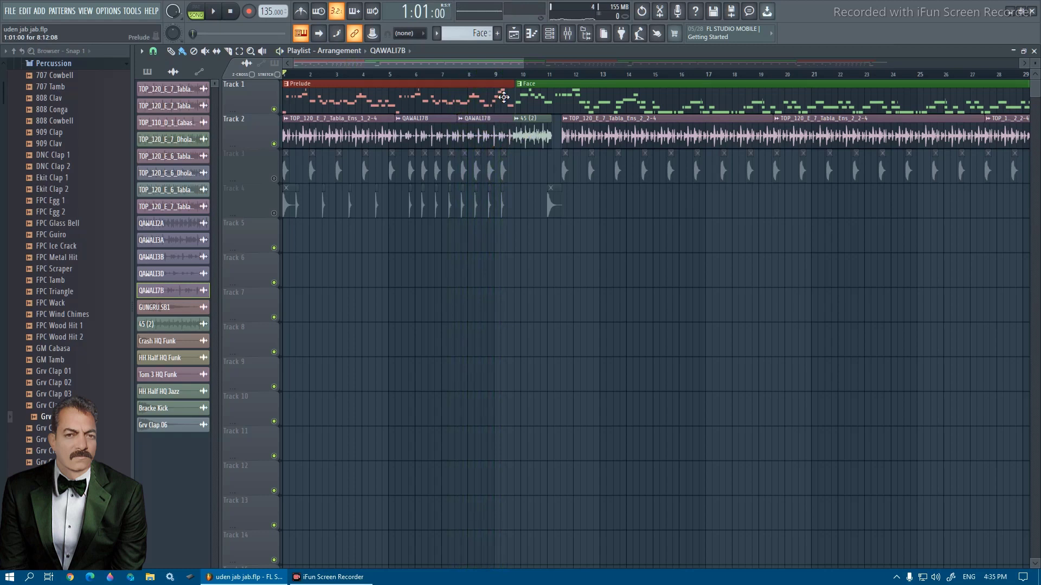
# Step: Inspect the sample settings of the first 45 (2) clip on Track 2, and play the arrangement from bar 1 through that clip
pyautogui.click(528, 139)
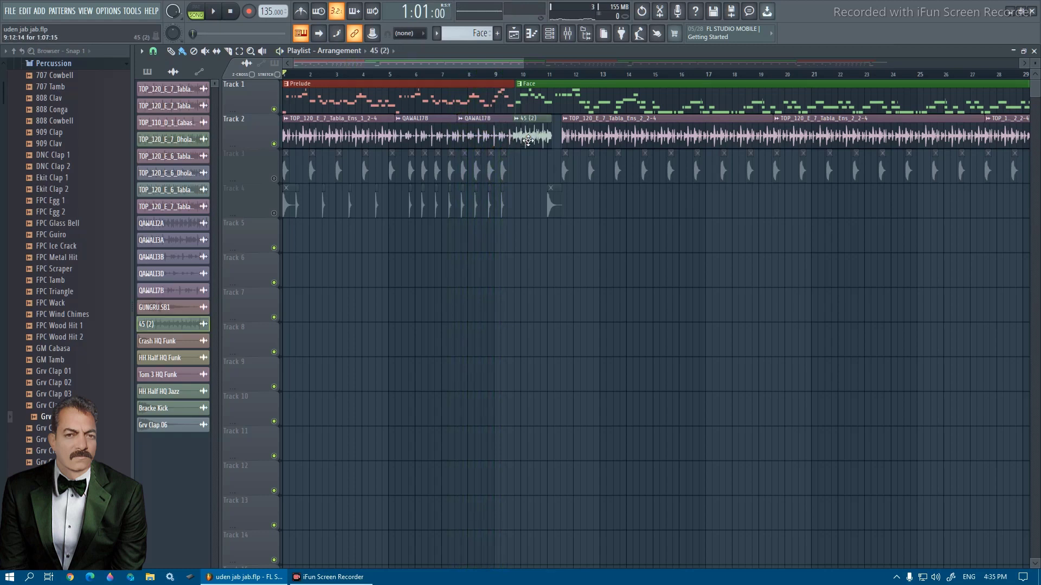
pyautogui.doubleClick(528, 140)
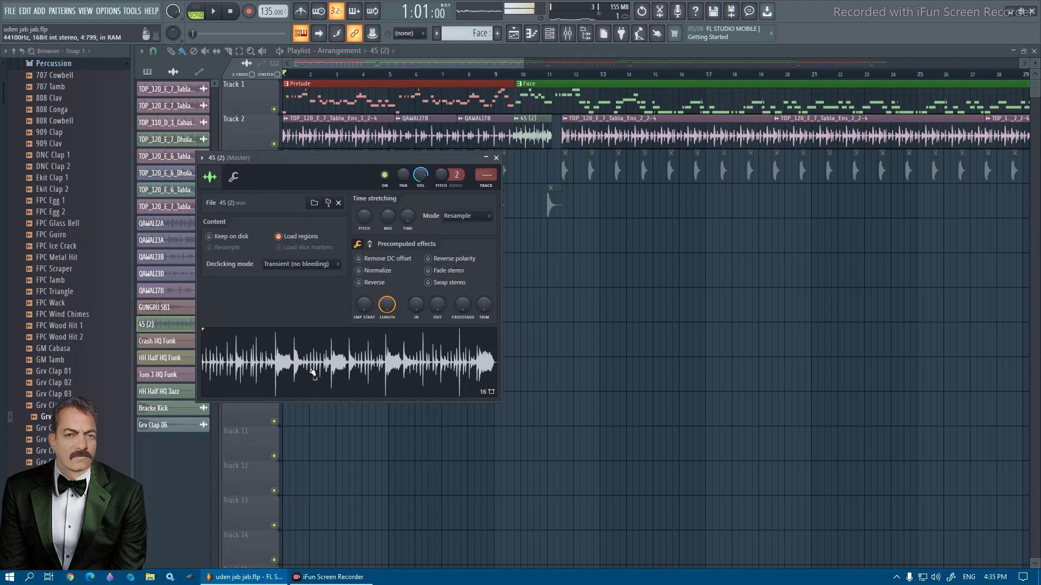
pyautogui.click(497, 159)
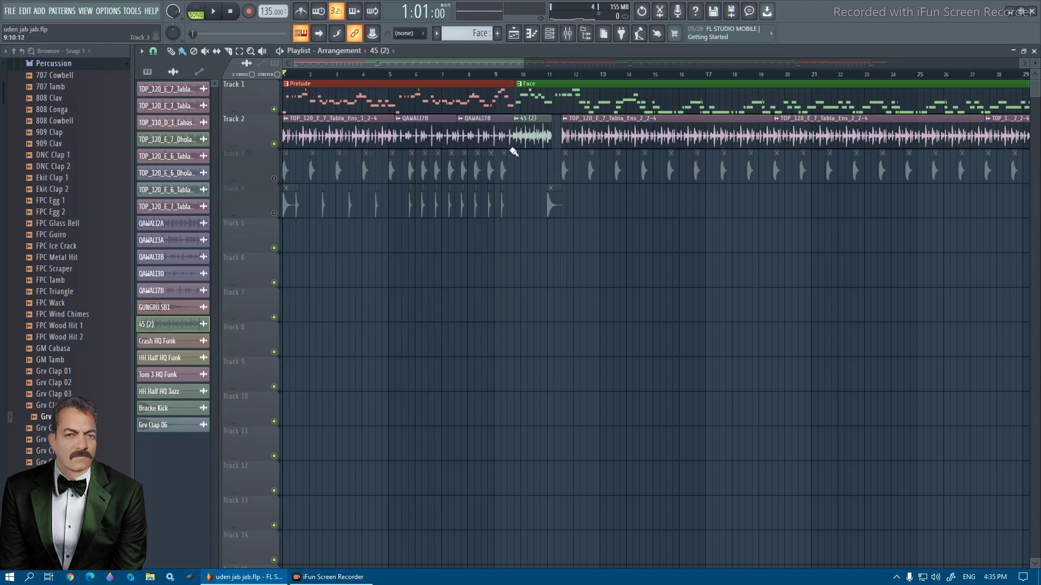
pyautogui.press('space')
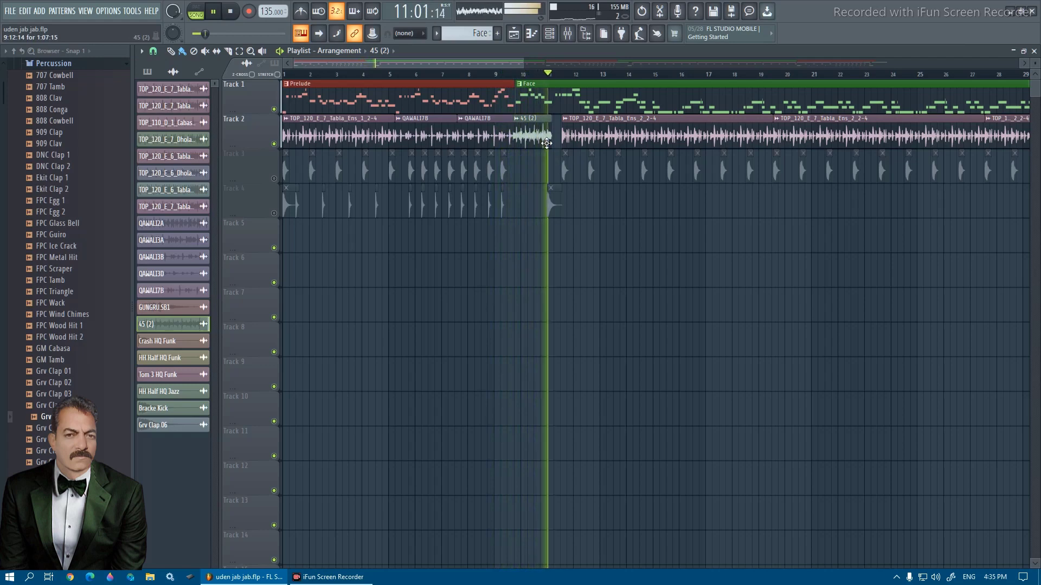
pyautogui.press('space')
# Step: Inspect the sample settings of the first TOP_120_E_7_Tabla_Ens_2_2-4 clip on Track 2 and close them
pyautogui.scroll(-3, 520, 182)
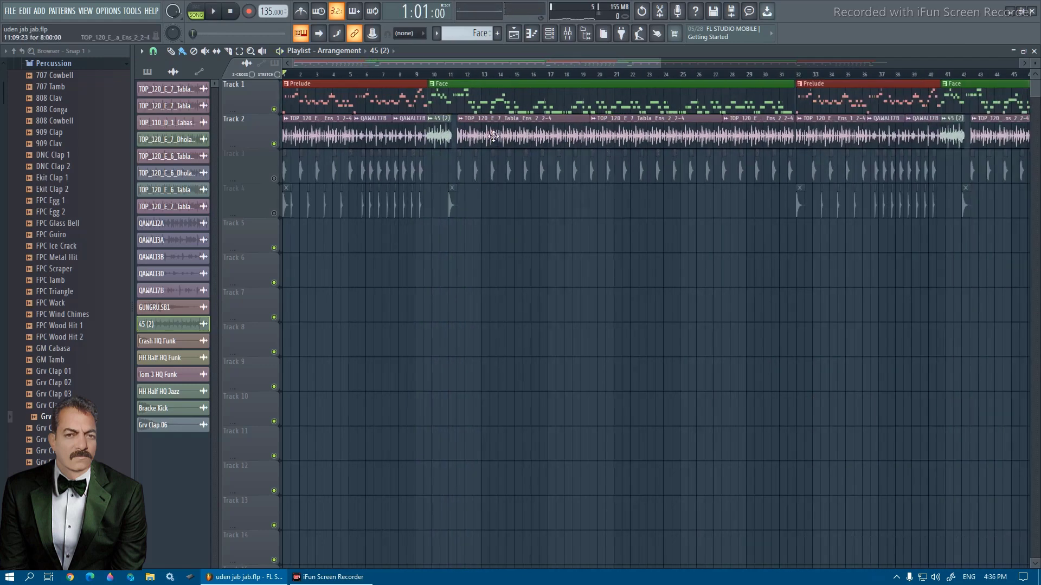
pyautogui.doubleClick(493, 136)
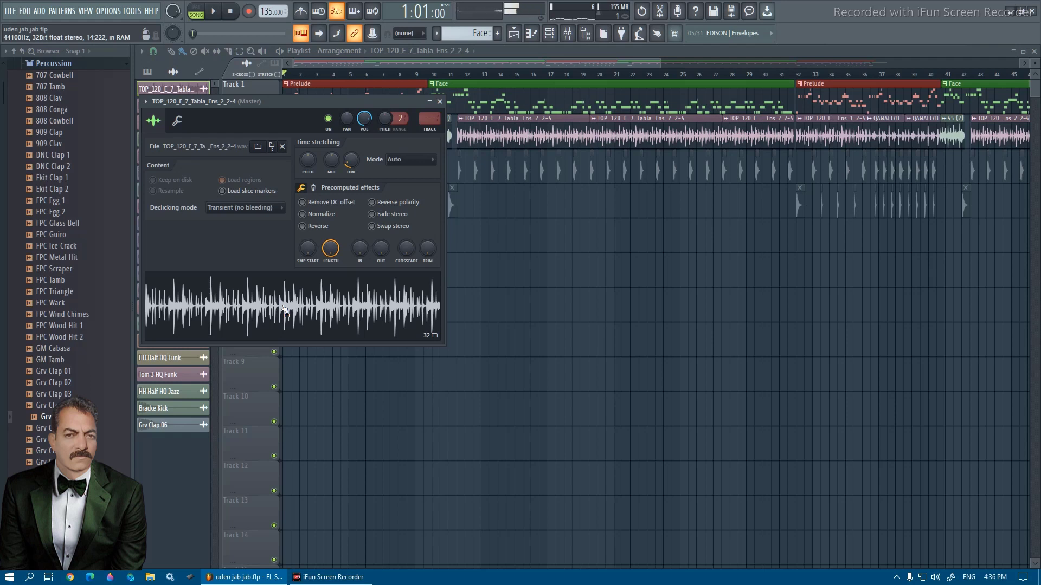
pyautogui.click(439, 101)
# Step: Play the Face section from about bar 11, where the TOP_120_E_7_Tabla_Ens_2_2-4 loop starts, to about bar 19
pyautogui.press('space')
pyautogui.press('space')
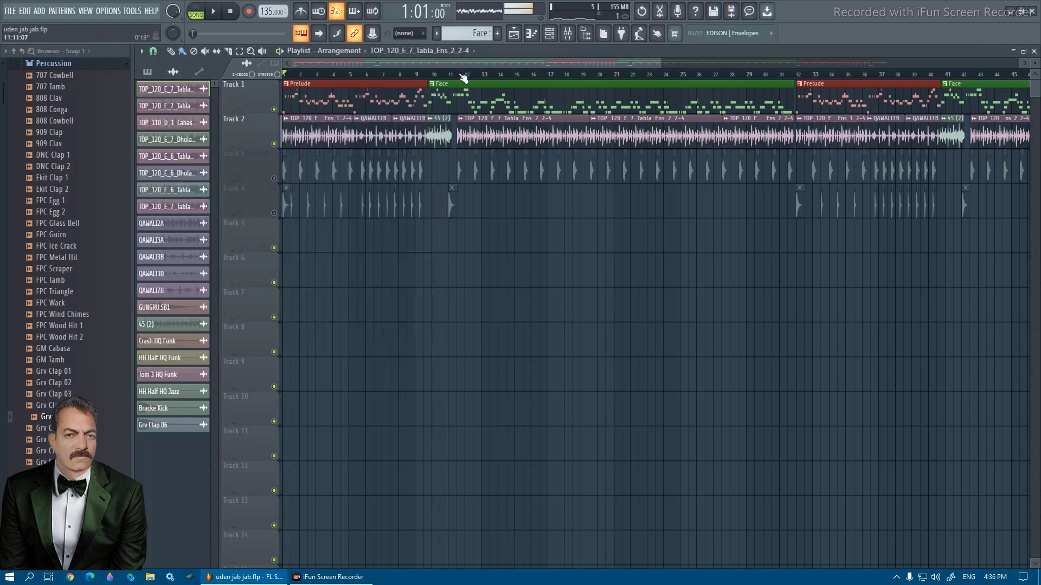
pyautogui.press('space')
pyautogui.click(461, 74)
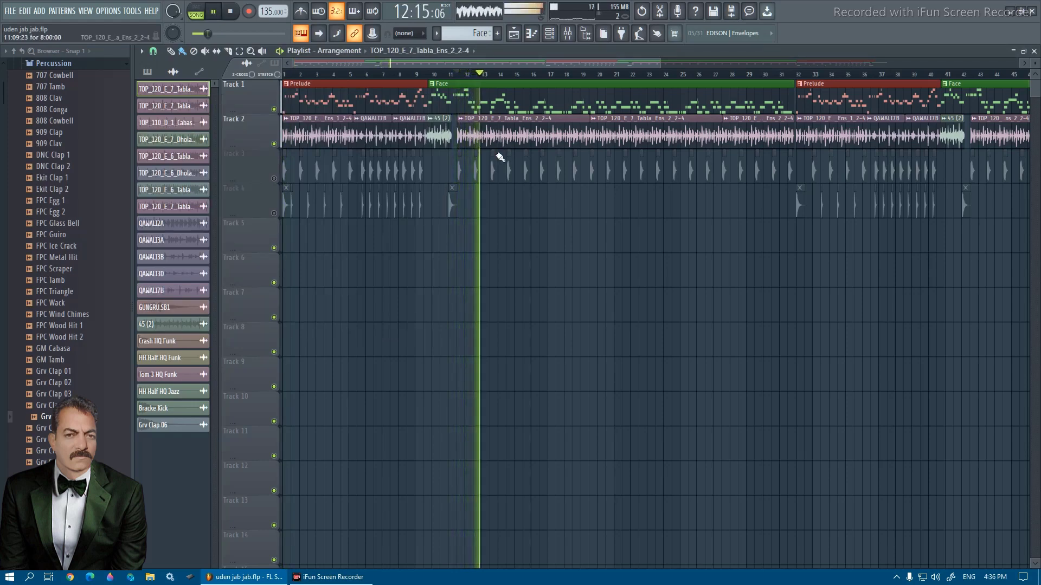
pyautogui.scroll(-3, 447, 209)
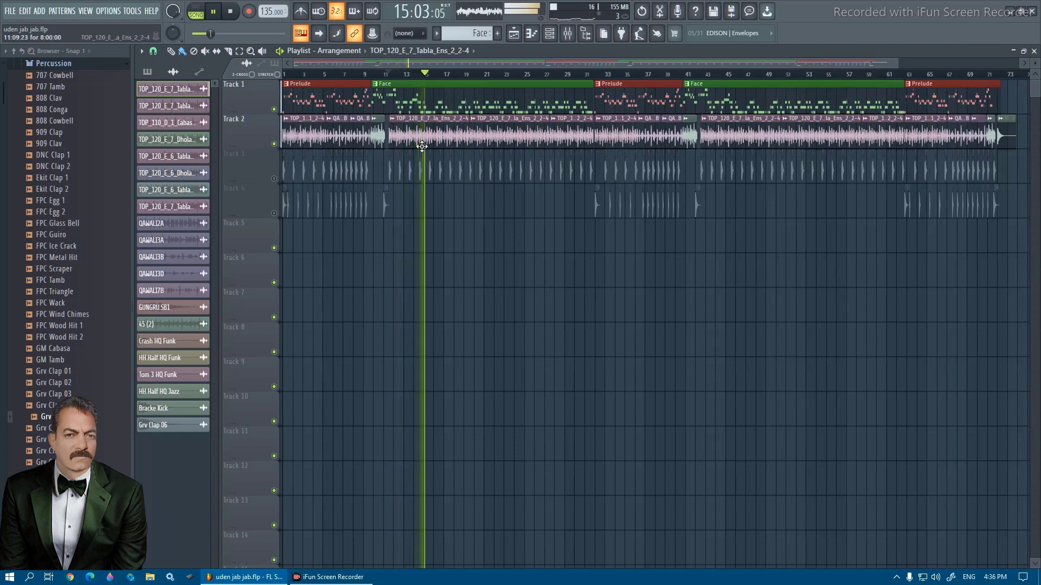
pyautogui.scroll(5, 401, 165)
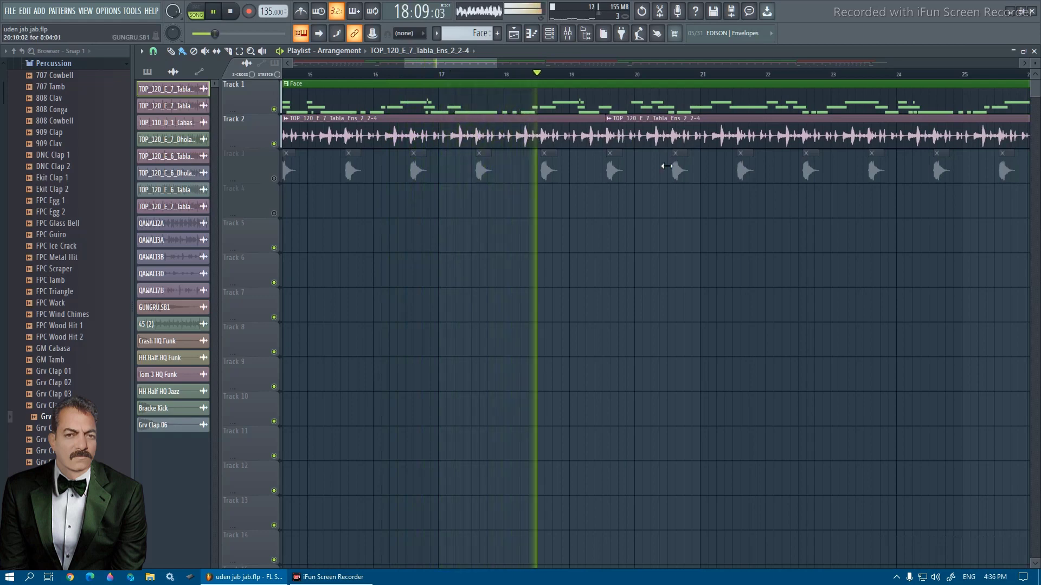
pyautogui.scroll(-4, 592, 215)
pyautogui.scroll(-3, 591, 215)
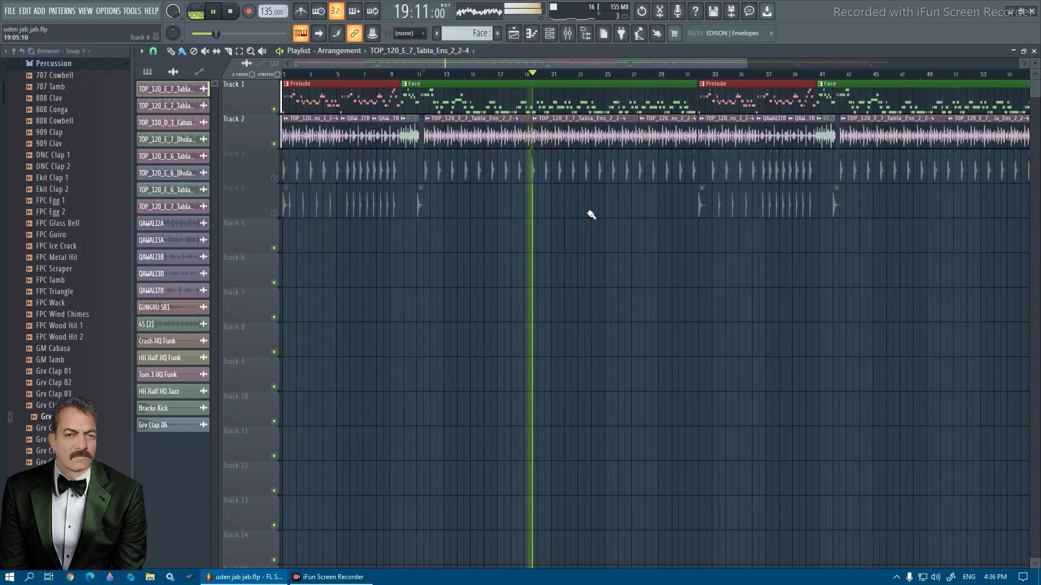
pyautogui.press('space')
# Step: Return the playback position to bar 1 and unmute Track 3
pyautogui.scroll(-2, 541, 207)
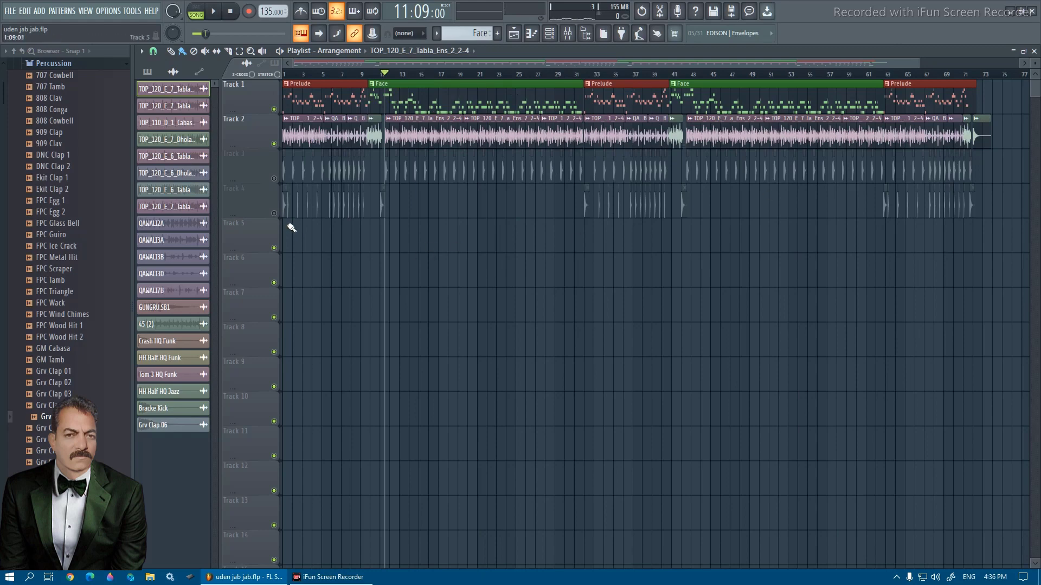
pyautogui.moveTo(387, 74); pyautogui.dragTo(285, 87)
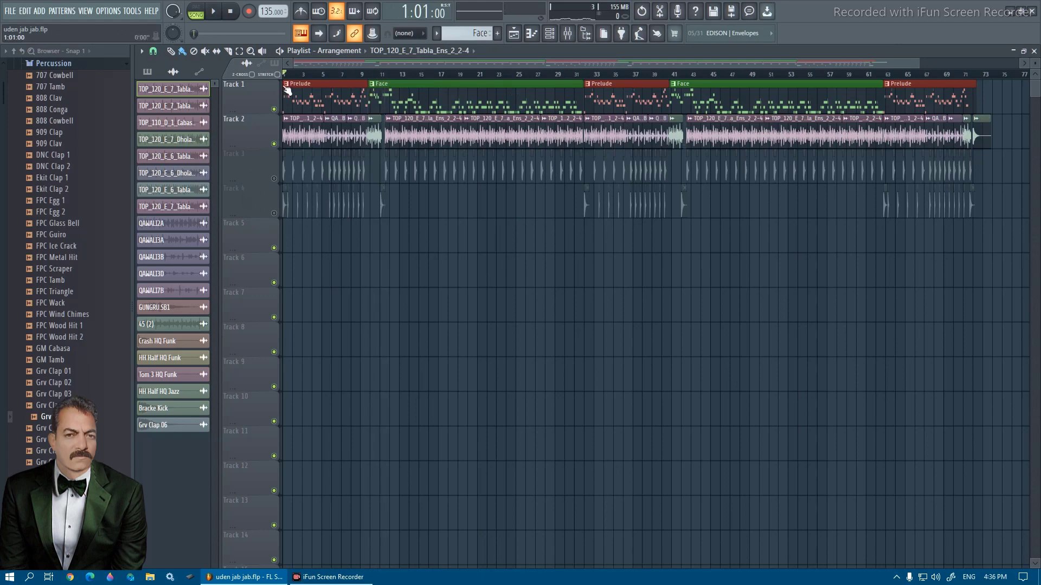
pyautogui.scroll(4, 277, 233)
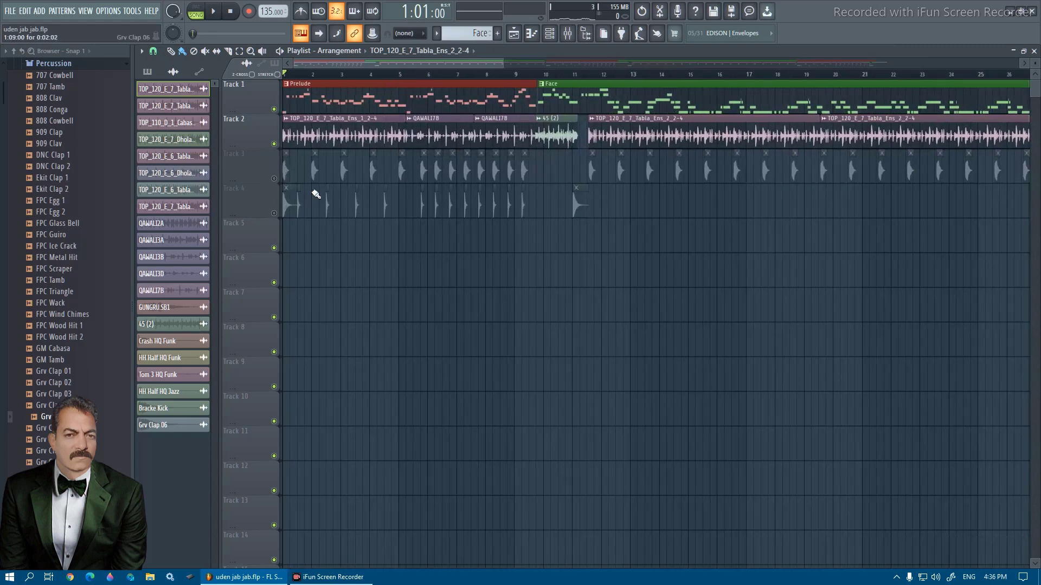
pyautogui.click(274, 179)
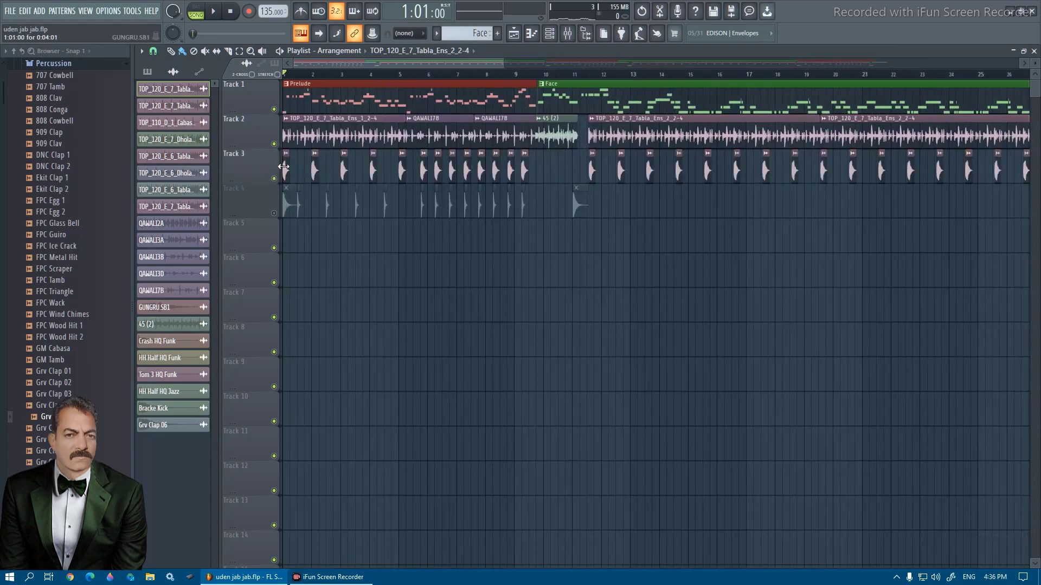
# Step: Open the sample settings of the first GUNGRU.SB1 clip on Track 3, preview the sample and close them
pyautogui.doubleClick(286, 168)
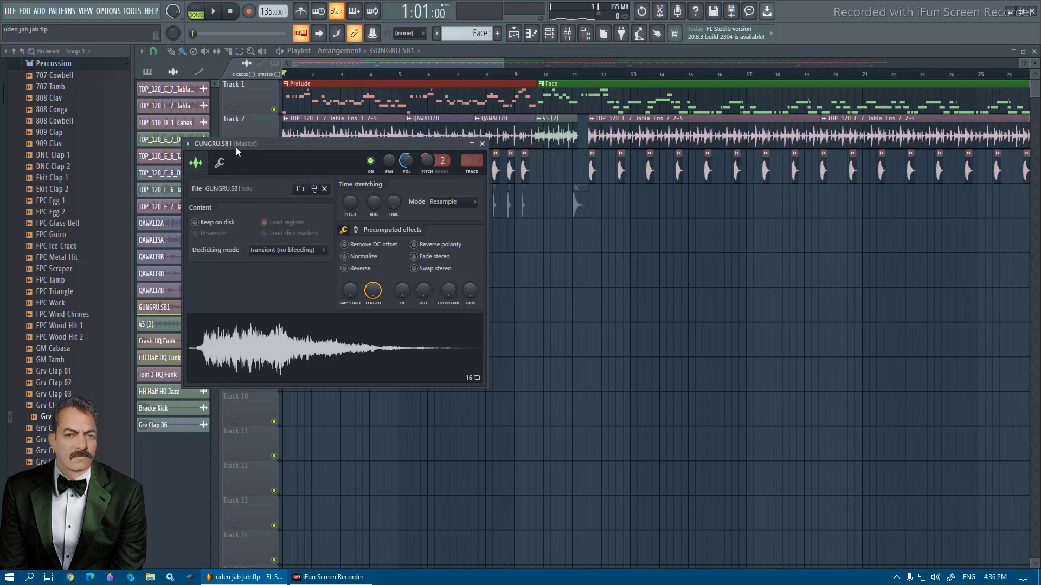
pyautogui.click(275, 347)
pyautogui.click(482, 144)
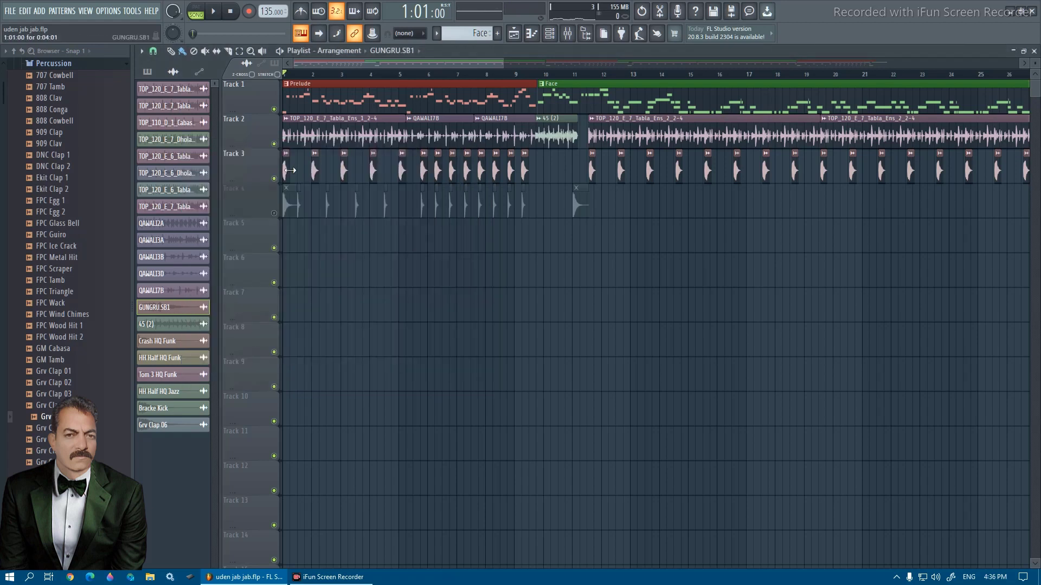
# Step: Play the Prelude from bar 1 to about bar 9 with the GUNGRU.SB1 hits on Track 3 audible
pyautogui.press('space')
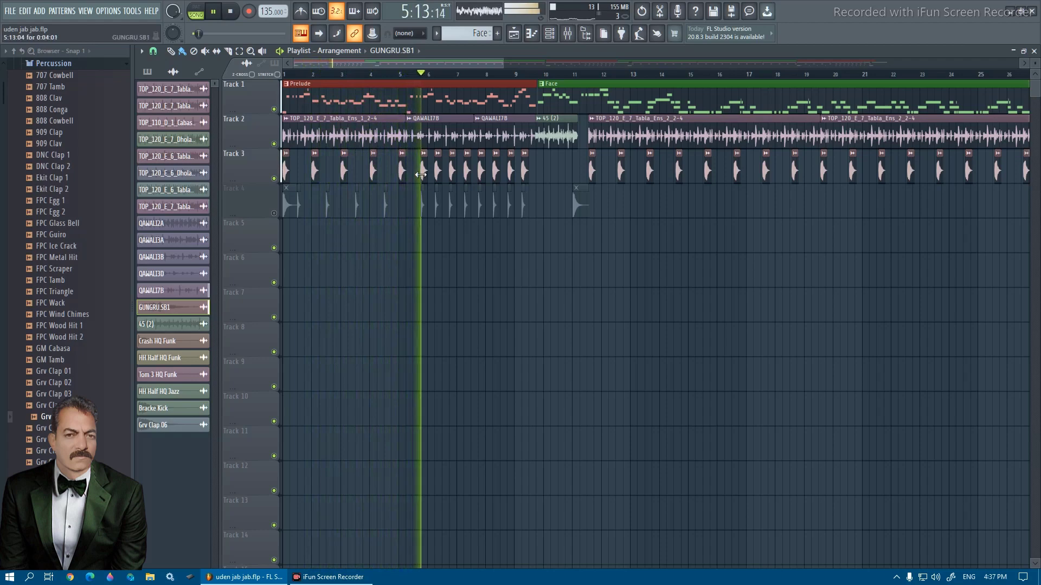
pyautogui.scroll(4, 450, 186)
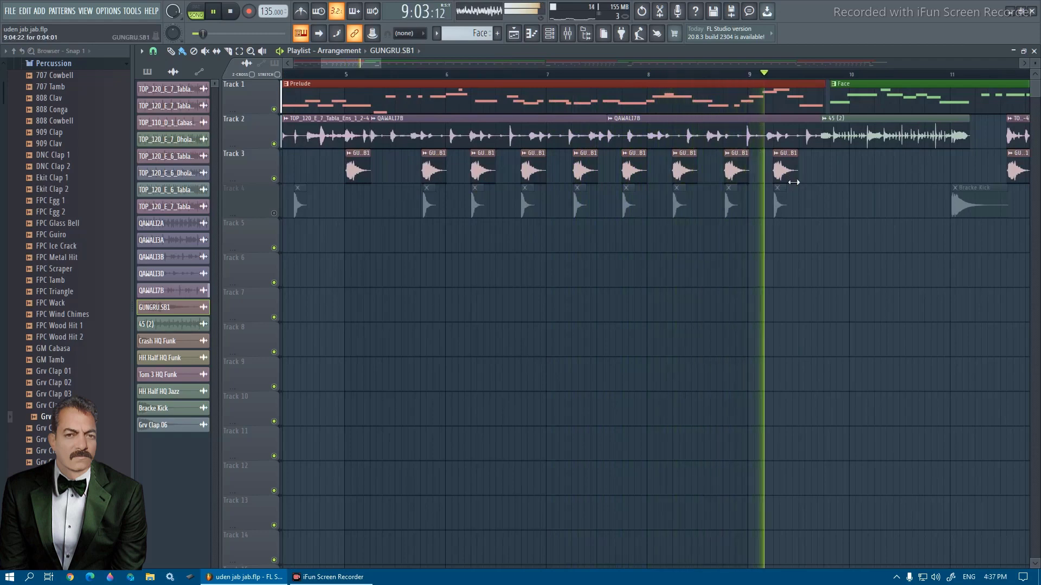
pyautogui.press('space')
pyautogui.scroll(-4, 682, 246)
pyautogui.scroll(-2, 682, 245)
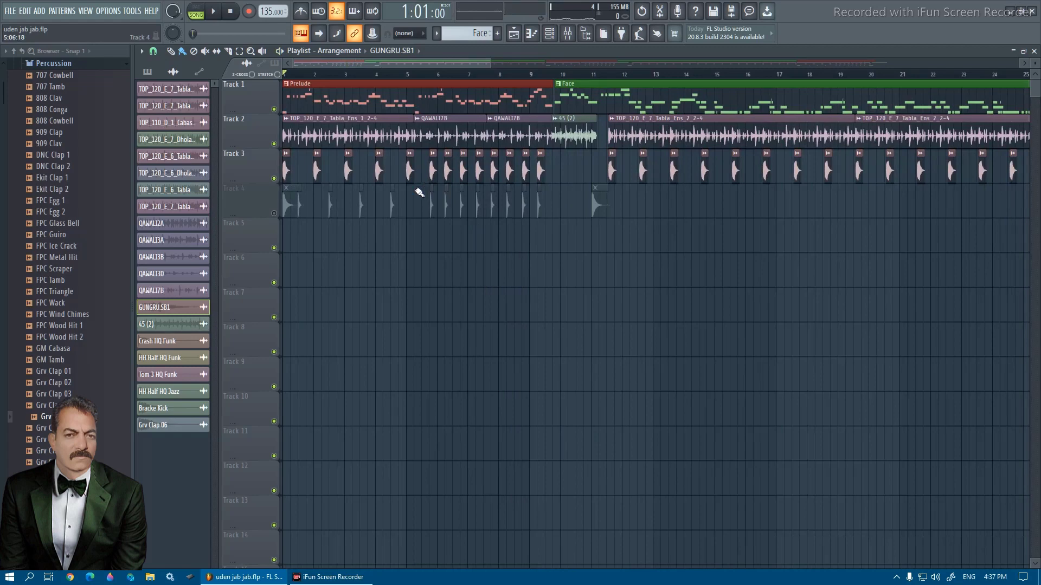
# Step: Examine the spacing of the GUNGRU.SB1 clips on Track 3 and play the song's opening bars with them
pyautogui.scroll(6, 419, 192)
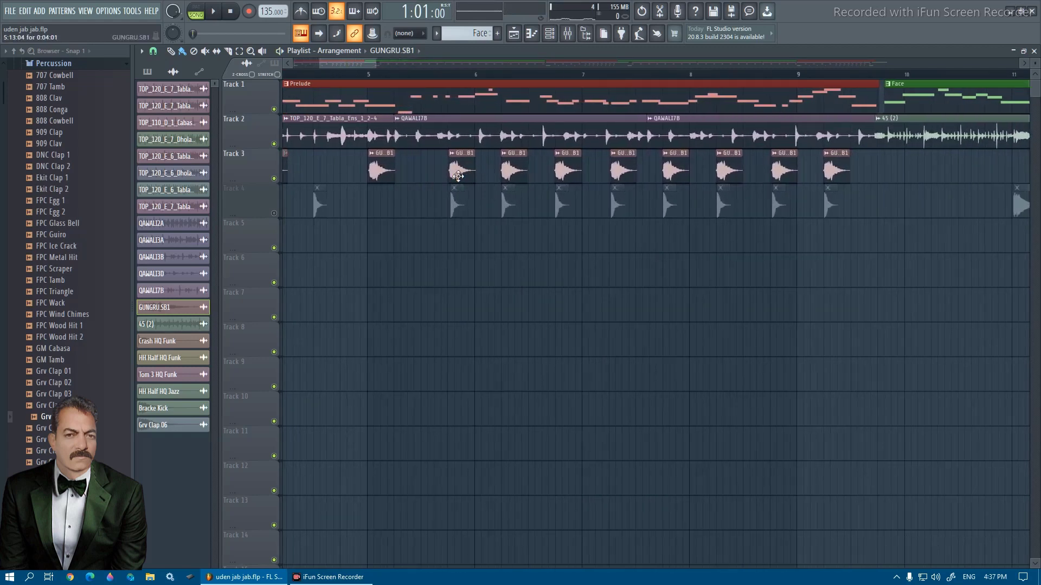
pyautogui.scroll(-6, 373, 174)
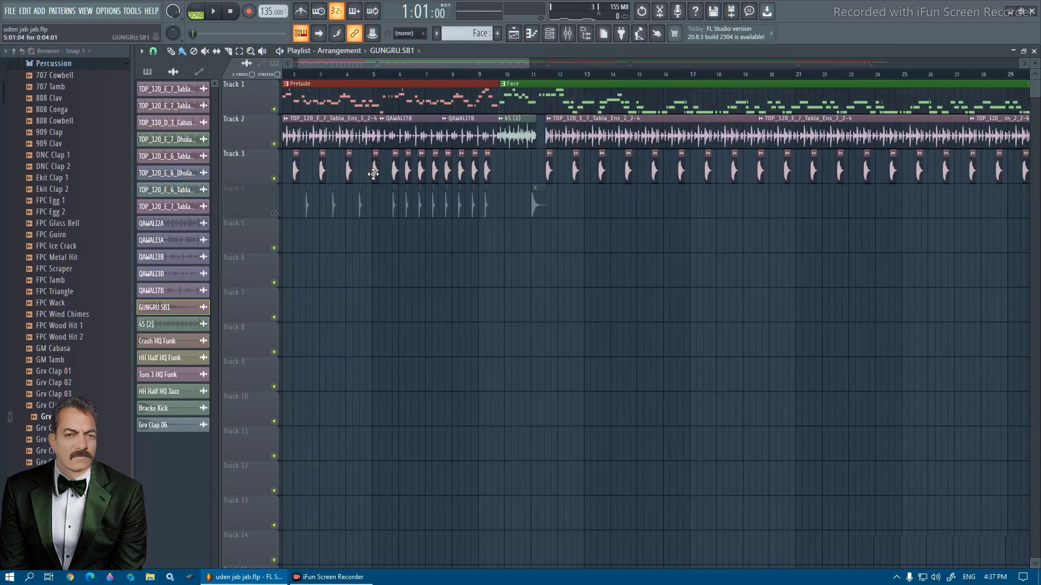
pyautogui.moveTo(395, 64); pyautogui.dragTo(338, 66)
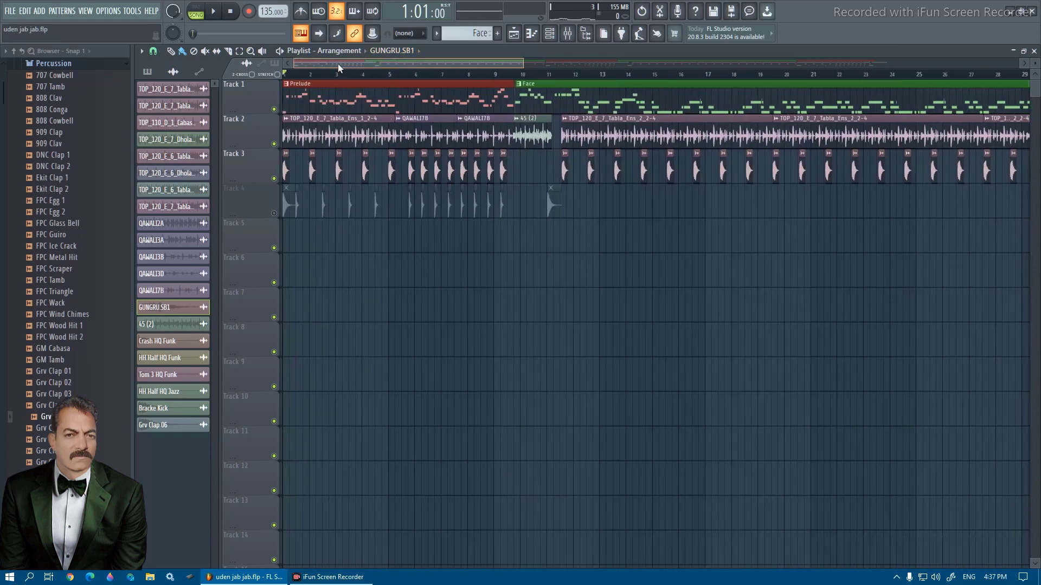
pyautogui.scroll(8, 284, 174)
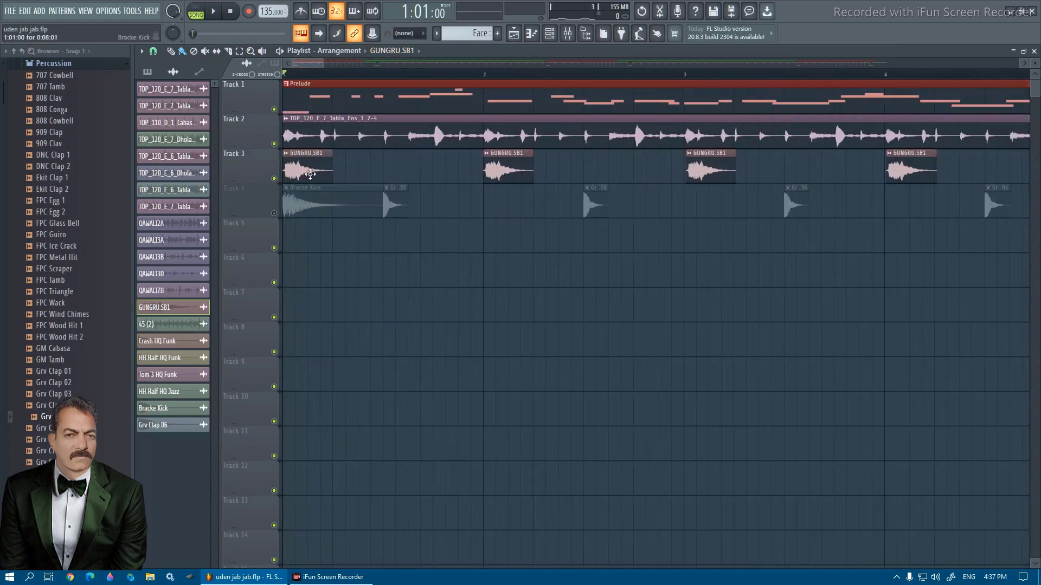
pyautogui.press('space')
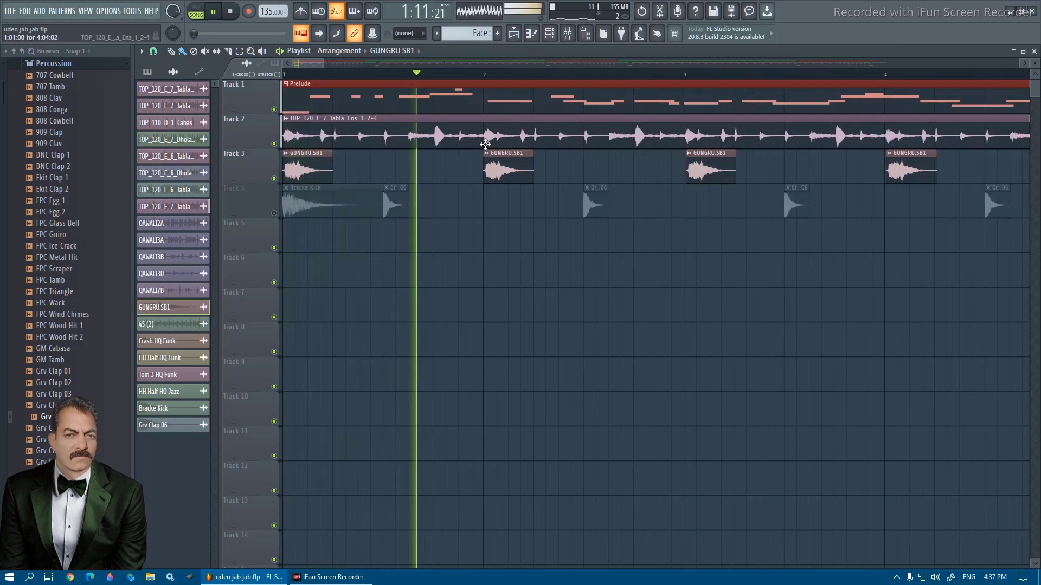
pyautogui.scroll(-2, 662, 167)
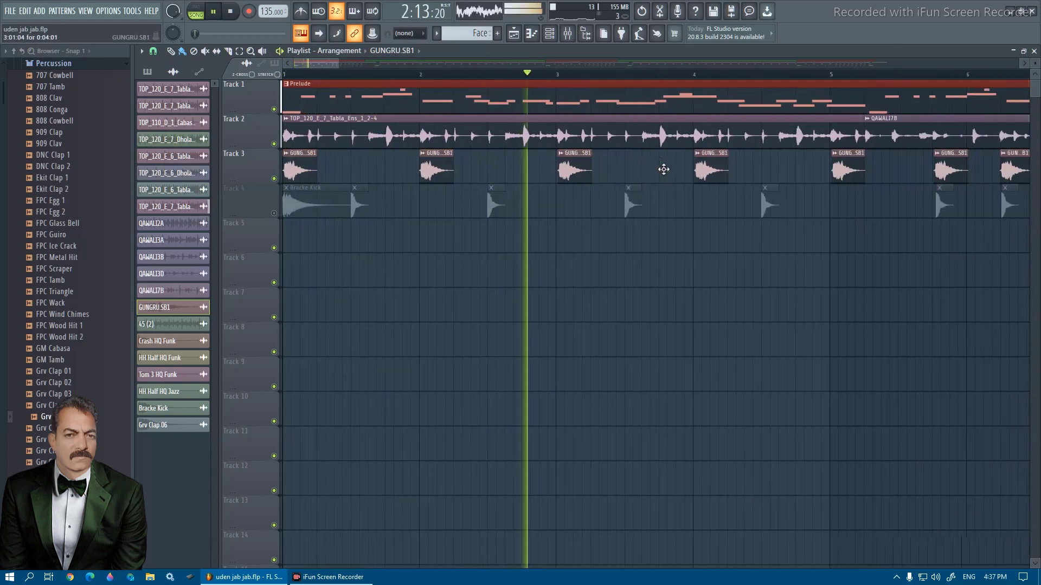
pyautogui.press('space')
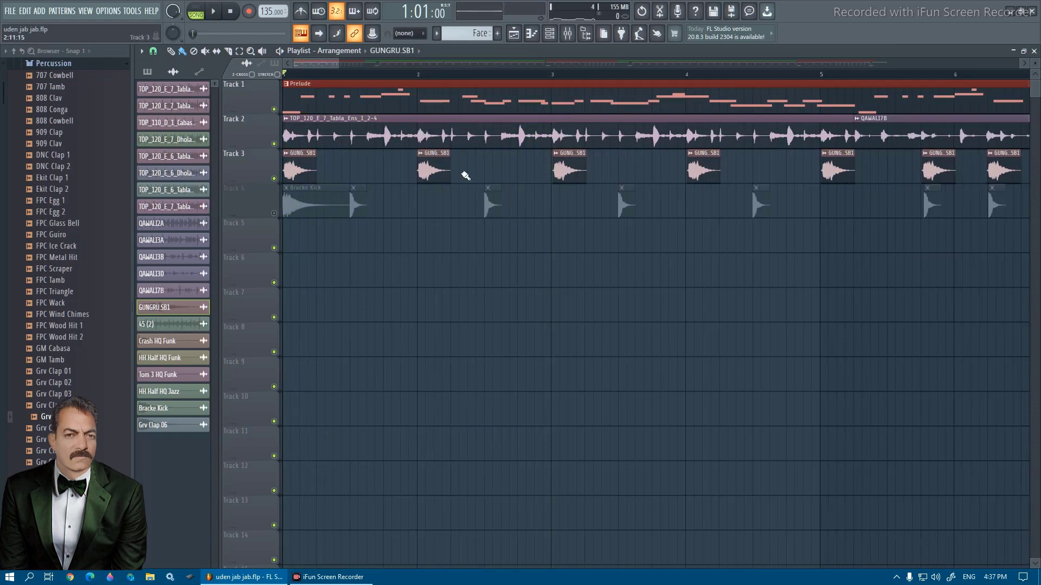
# Step: Play the Prelude from bar 1 to about bar 8, following the closer-spaced GUNGRU.SB1 clips on Track 3
pyautogui.press('space')
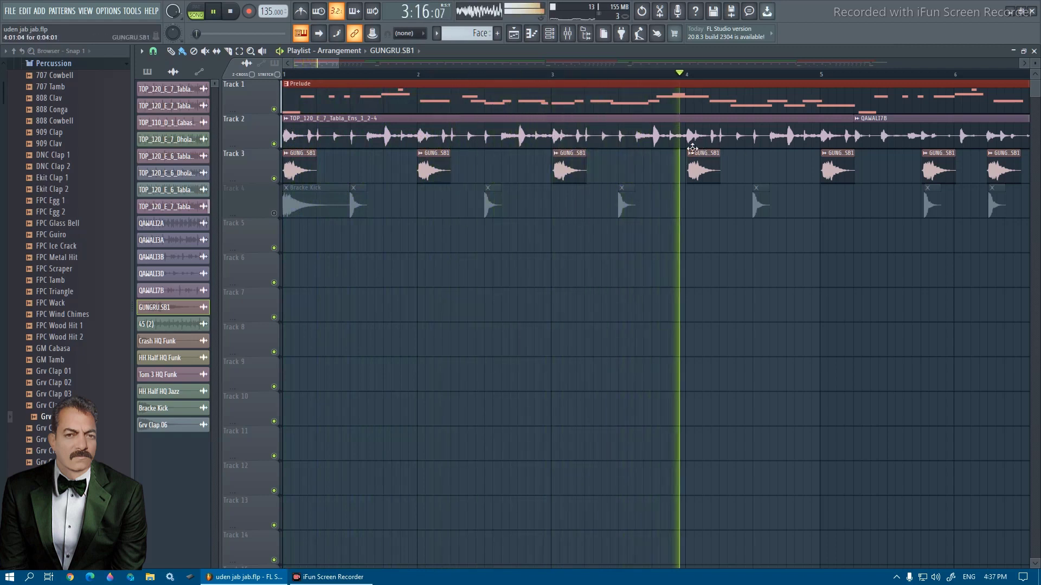
pyautogui.scroll(-2, 623, 209)
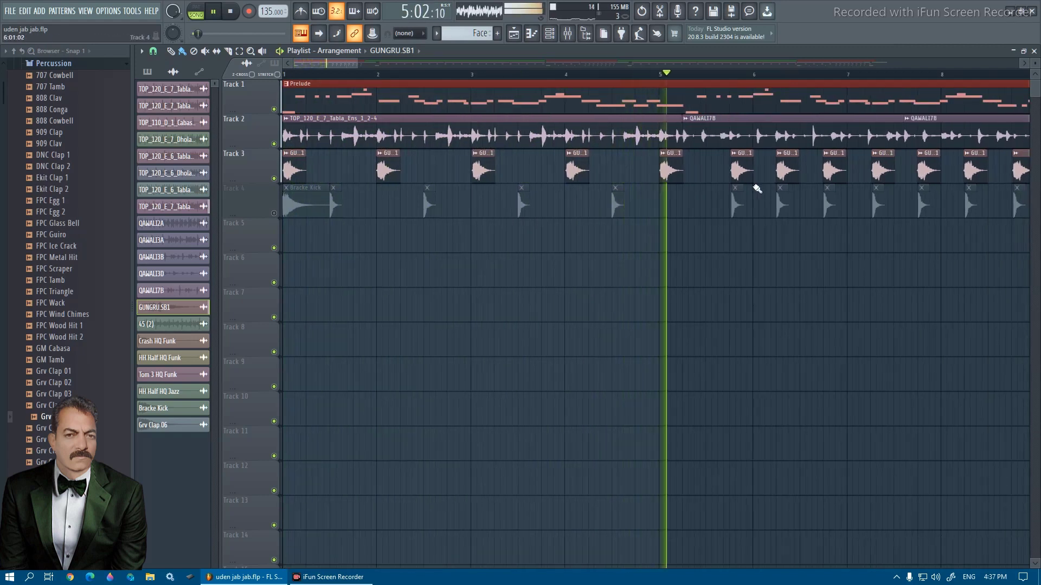
pyautogui.scroll(2, 916, 227)
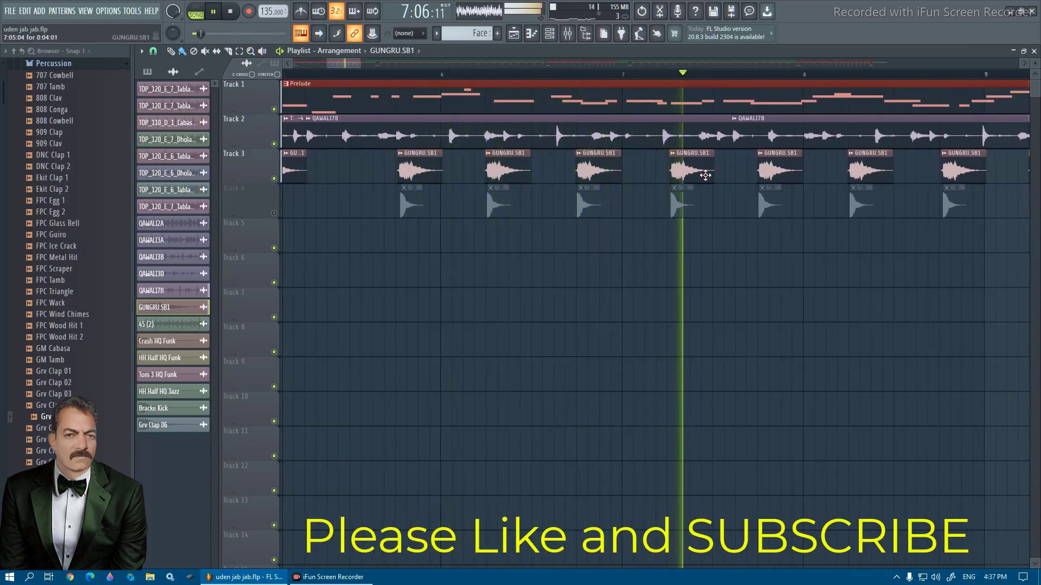
pyautogui.scroll(-1, 878, 193)
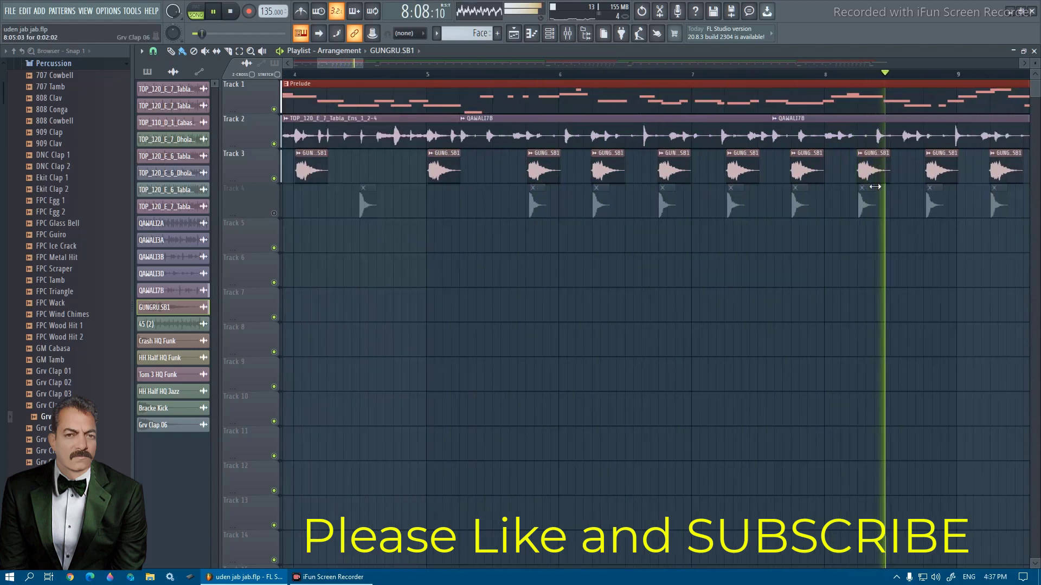
pyautogui.scroll(-2, 958, 174)
pyautogui.press('space')
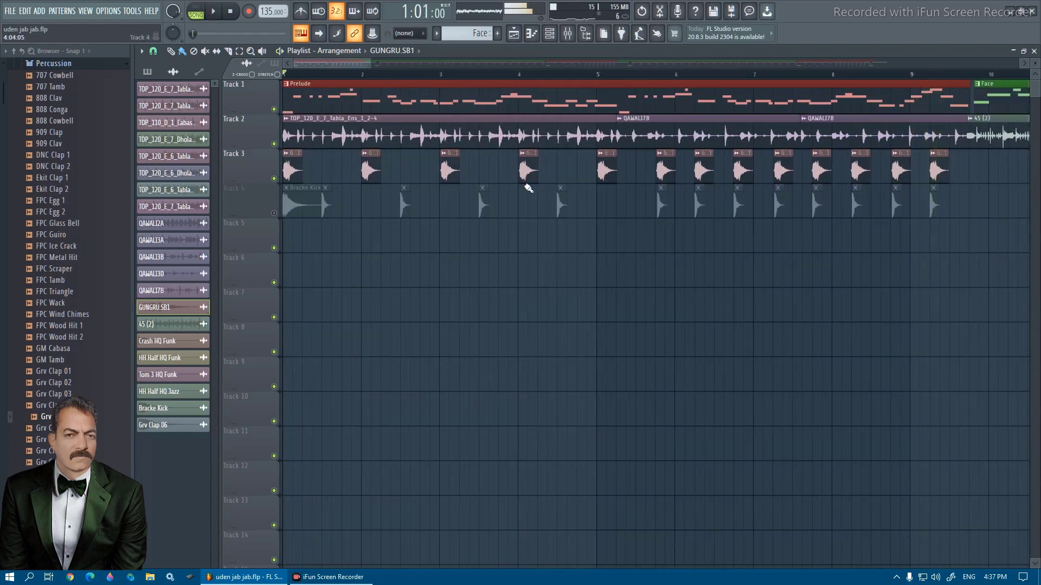
# Step: Set the playback position to 11:09 in the Face section and play it with the GUNGRU.SB1 hits to about bar 13
pyautogui.scroll(-2, 505, 191)
pyautogui.scroll(-1, 735, 139)
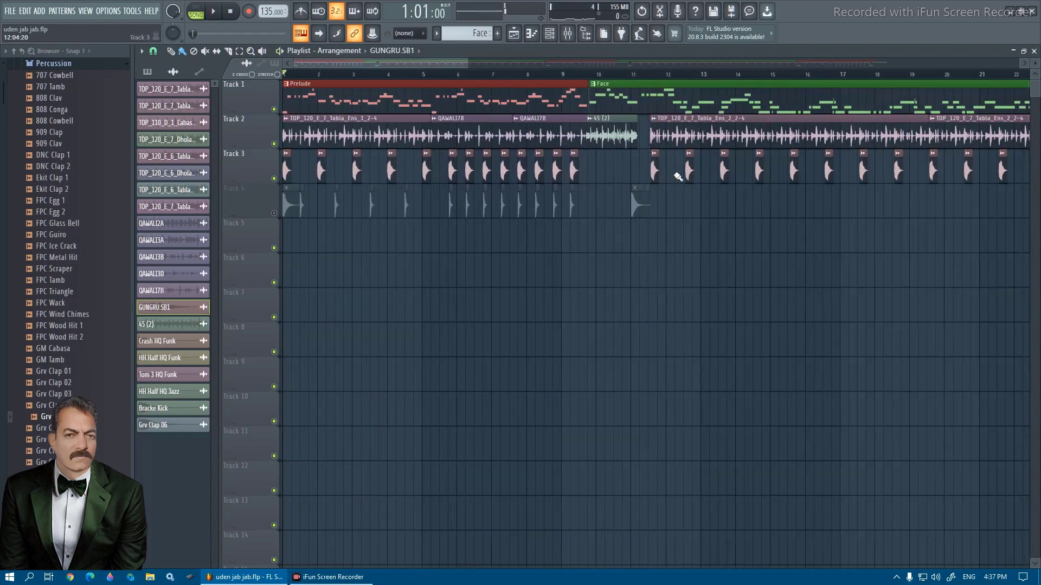
pyautogui.scroll(4, 677, 176)
pyautogui.click(607, 74)
pyautogui.press('space')
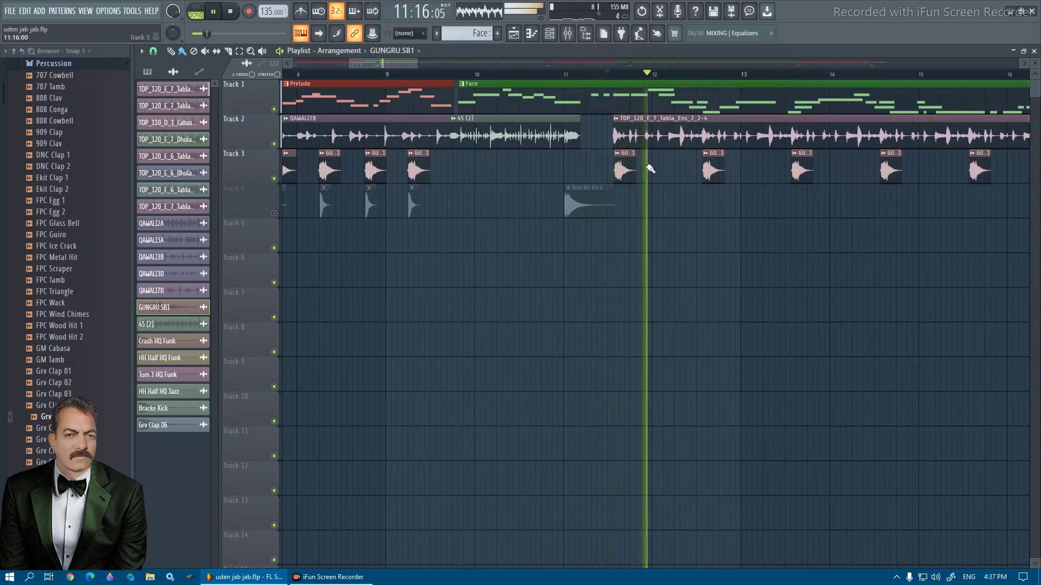
pyautogui.scroll(2, 793, 218)
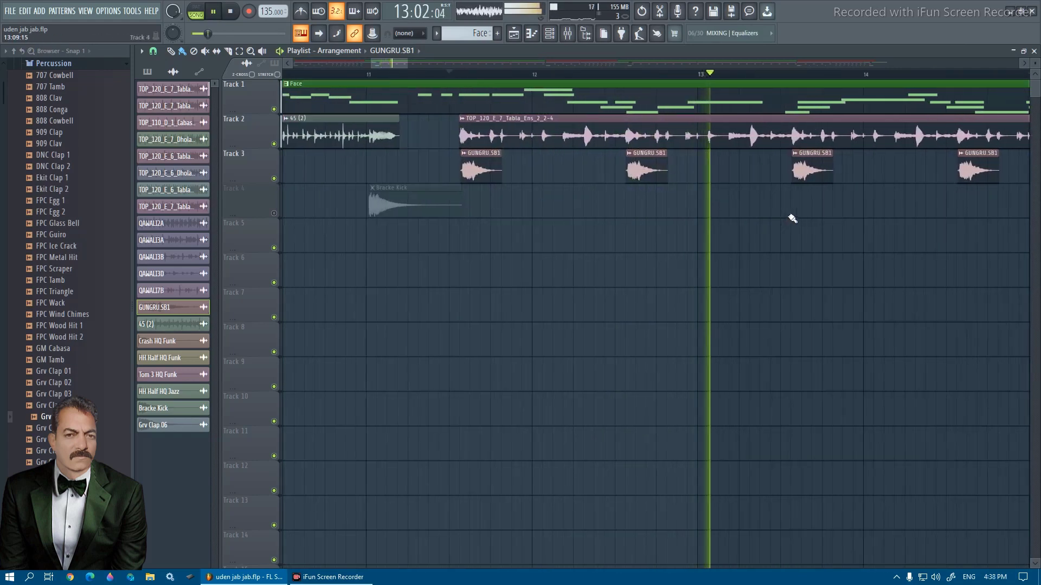
pyautogui.scroll(2, 792, 219)
pyautogui.press('space')
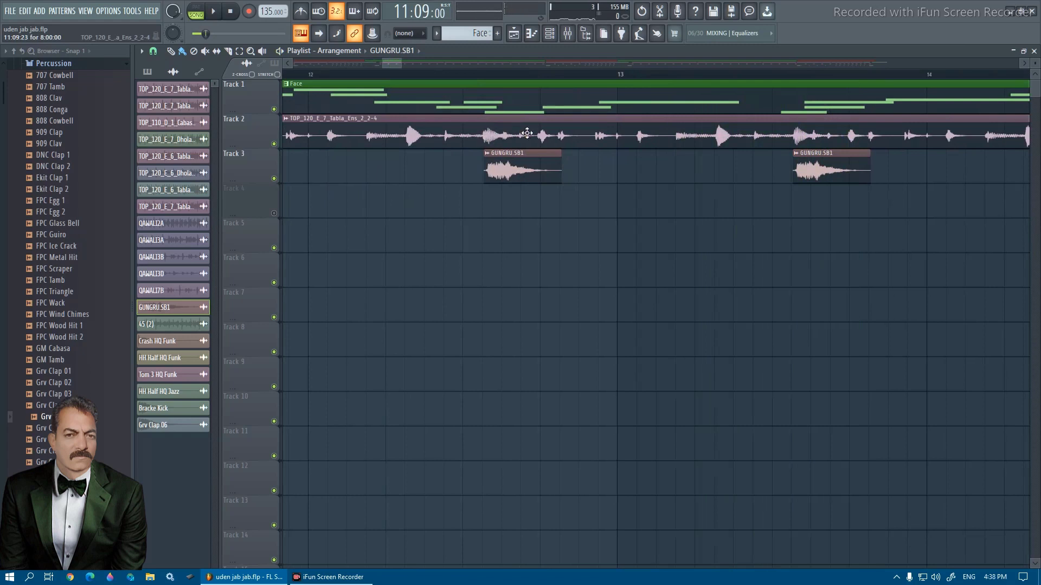
# Step: Replay the Face section from 11:09 to about bar 14, checking the GUNGRU.SB1 hits against the second tabla loop
pyautogui.scroll(-2, 485, 190)
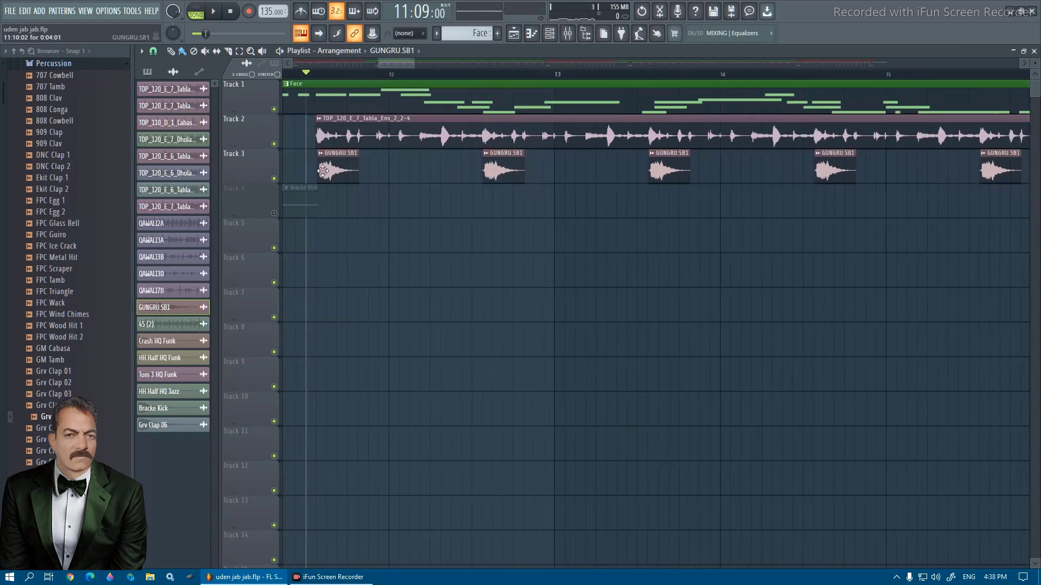
pyautogui.press('space')
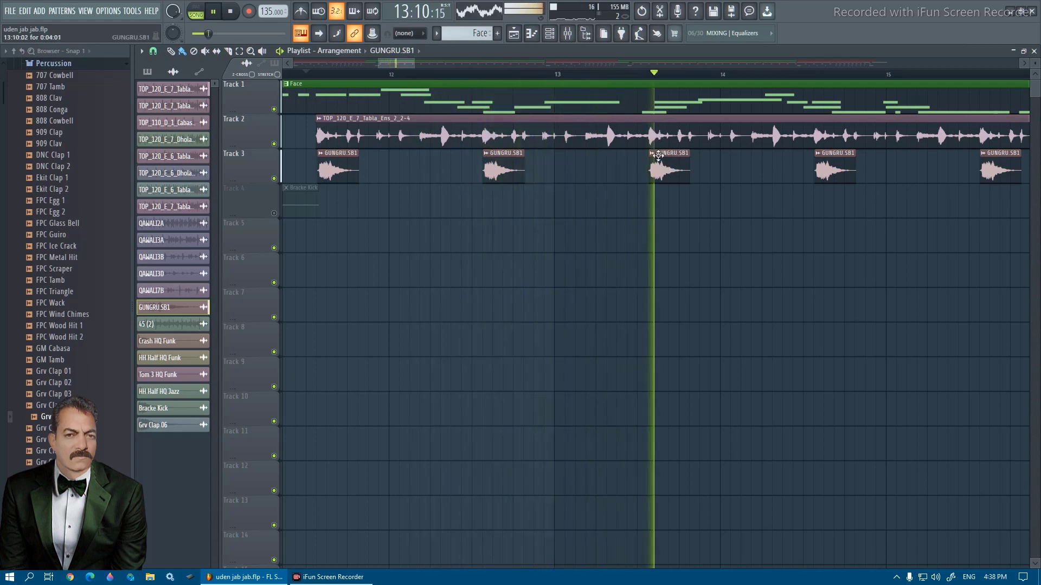
pyautogui.scroll(-2, 802, 187)
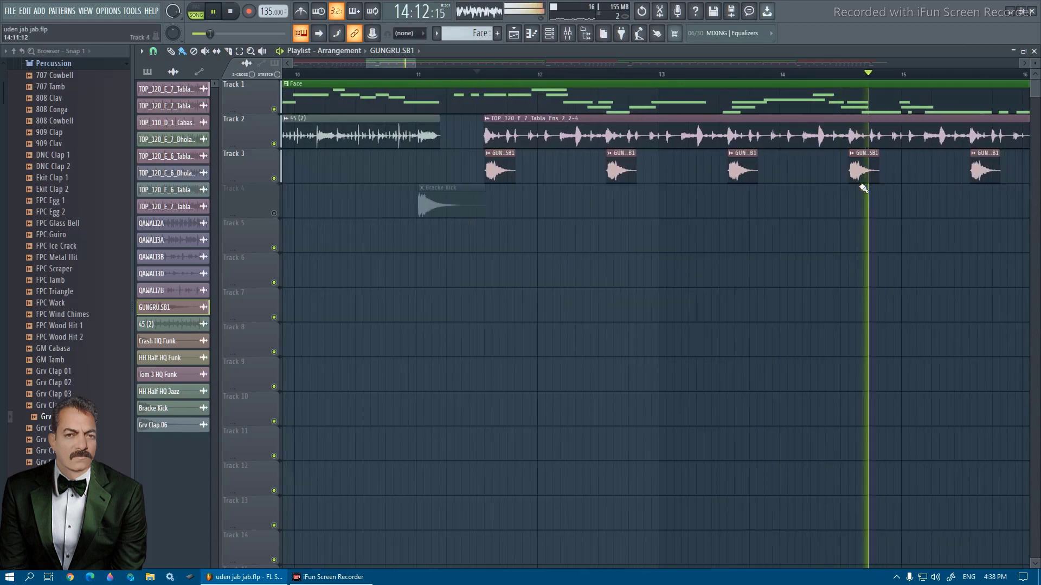
pyautogui.scroll(-3, 803, 197)
pyautogui.press('space')
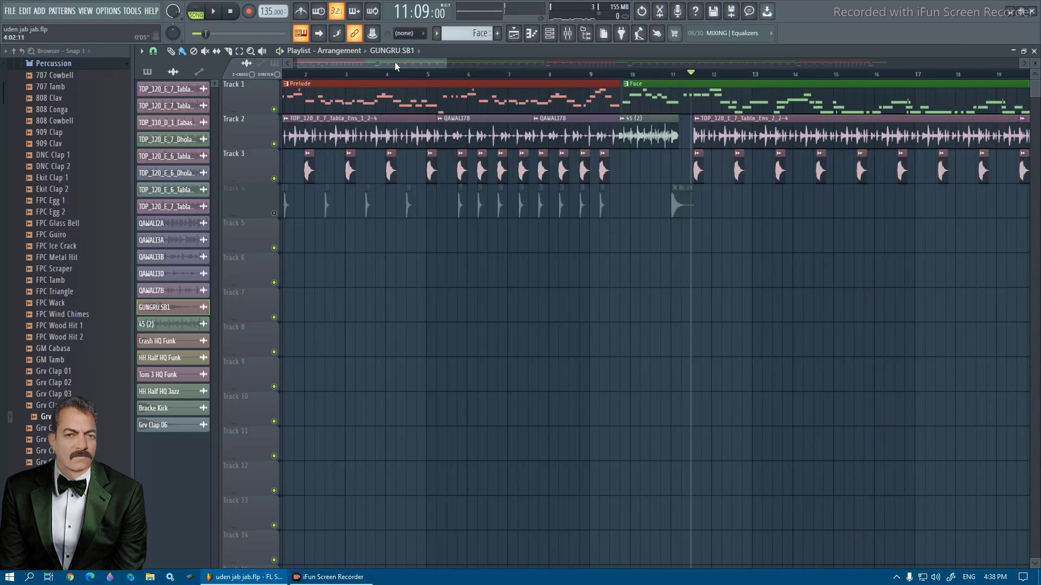
# Step: Unmute Track 4 with its kick and clap clips
pyautogui.moveTo(395, 66); pyautogui.dragTo(264, 69)
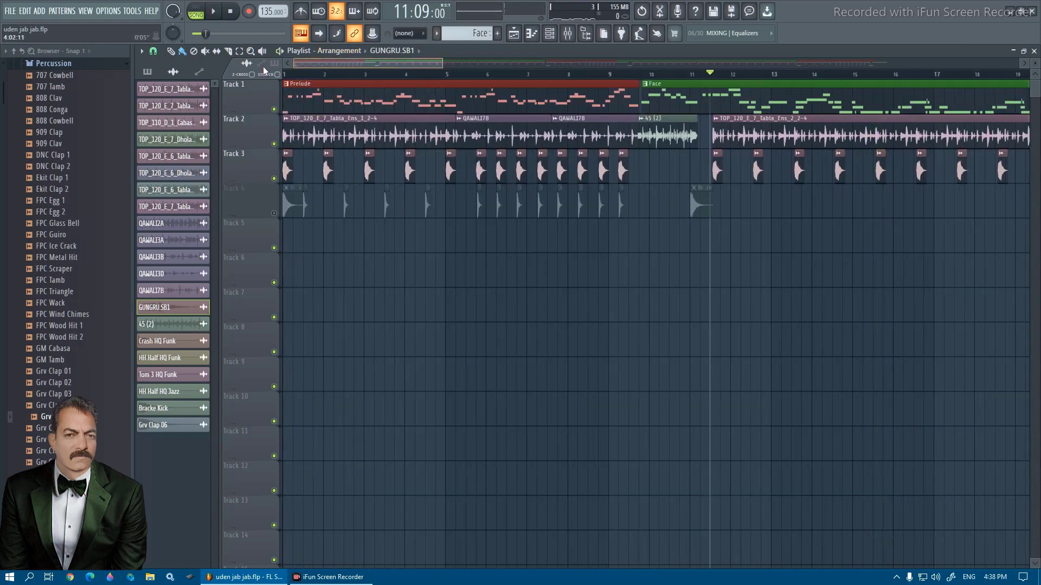
pyautogui.click(275, 214)
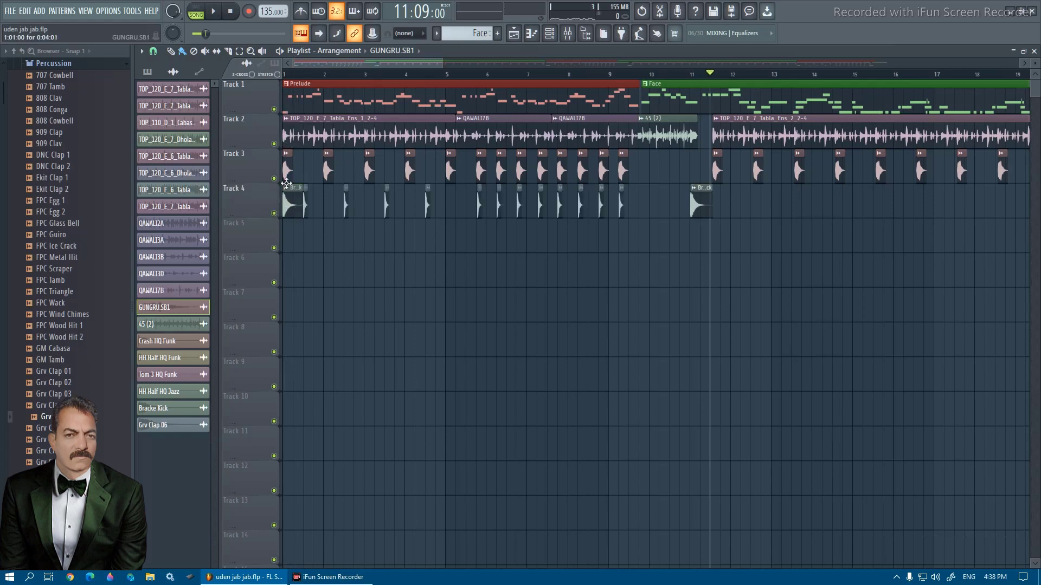
pyautogui.scroll(5, 286, 184)
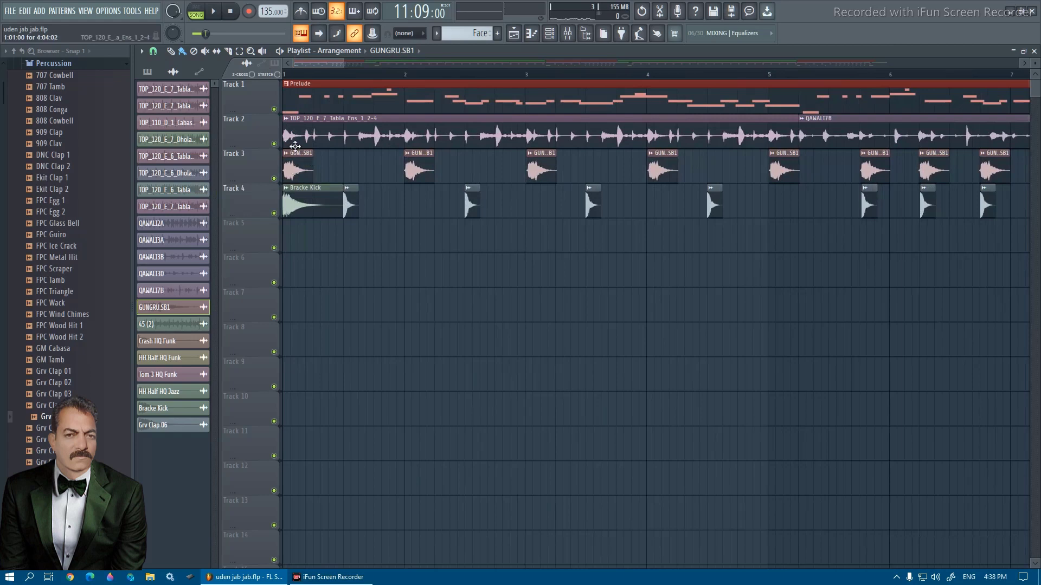
# Step: Inspect the sample settings of the Bracke Kick clip on Track 4, close them and play the kick from bar 1
pyautogui.doubleClick(304, 206)
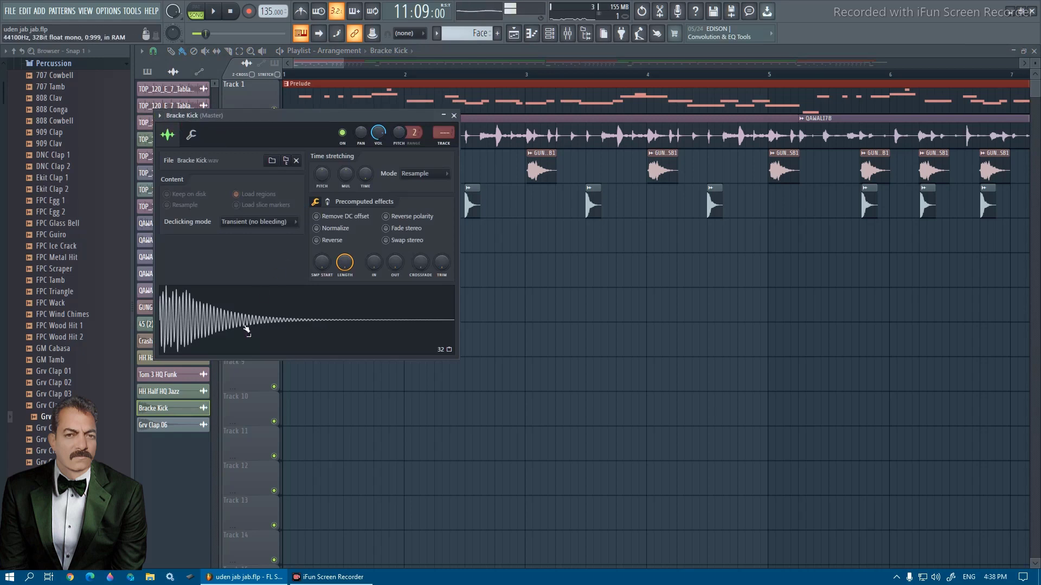
pyautogui.click(452, 115)
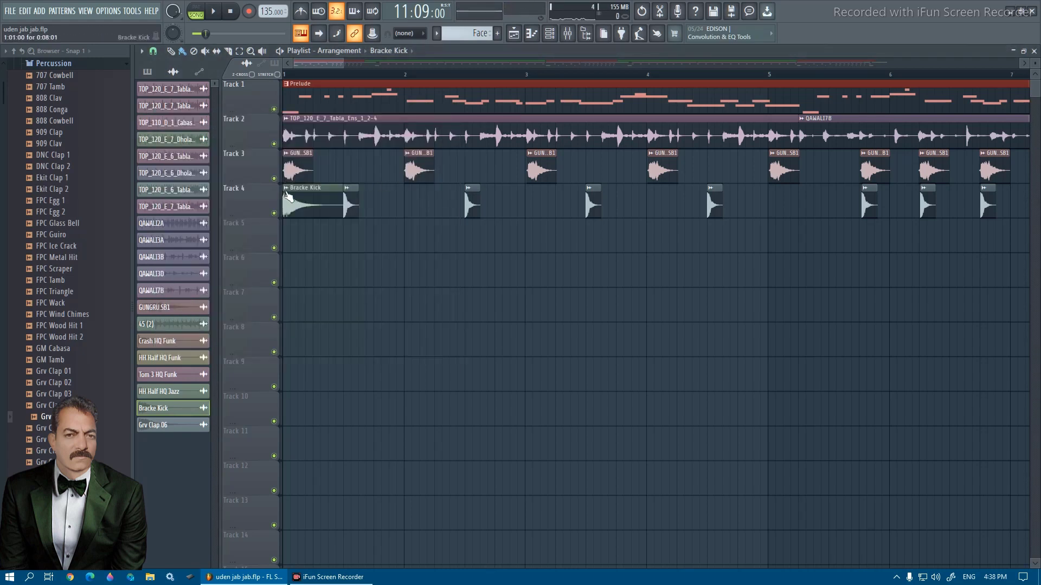
pyautogui.scroll(2, 299, 187)
pyautogui.press('space')
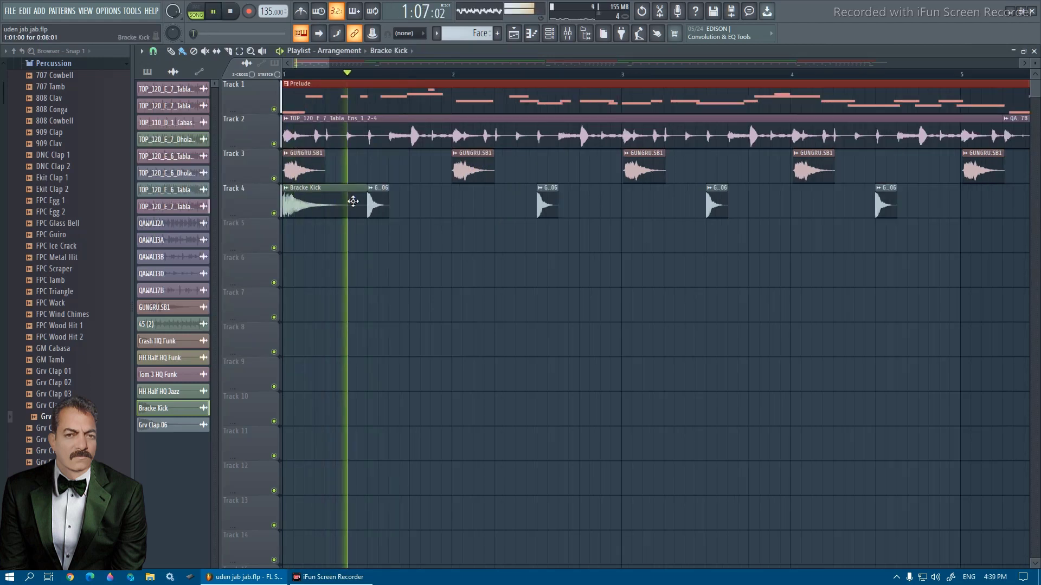
pyautogui.press('space')
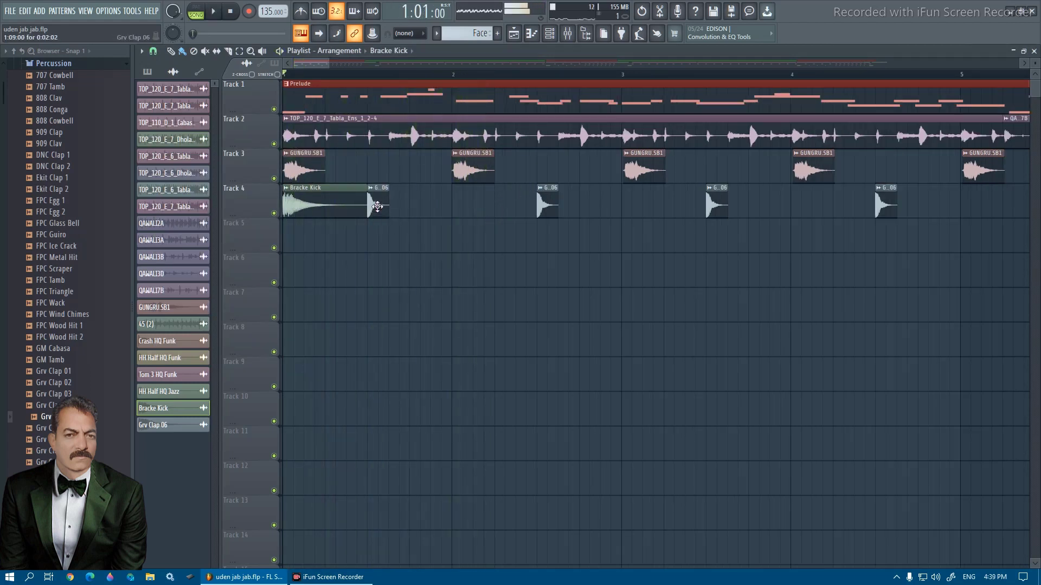
# Step: Inspect the sample settings of the first Grv Clap 06 clip on Track 4, close them and play the song's opening bars
pyautogui.doubleClick(382, 201)
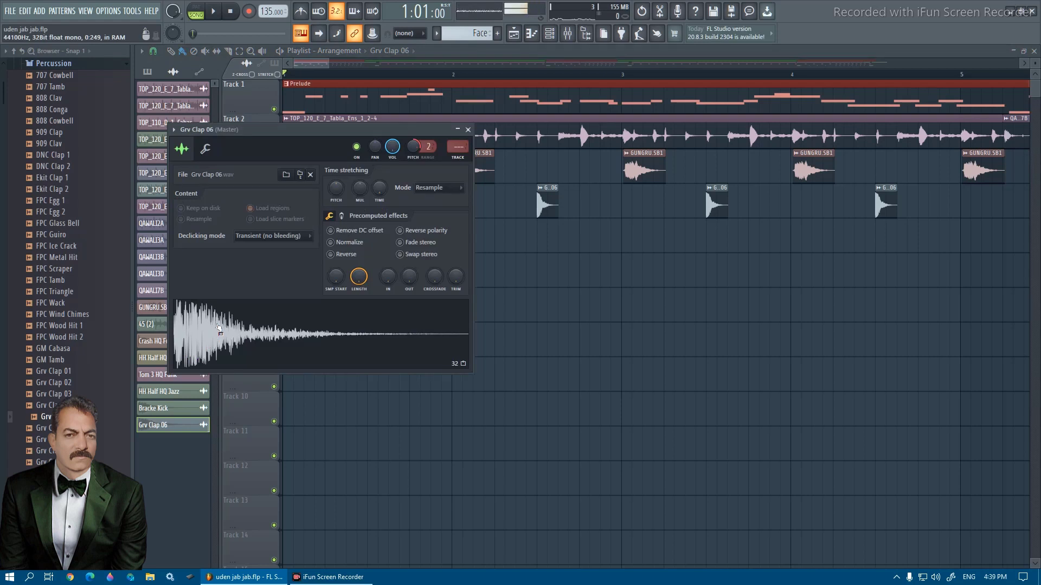
pyautogui.click(467, 131)
pyautogui.press('space')
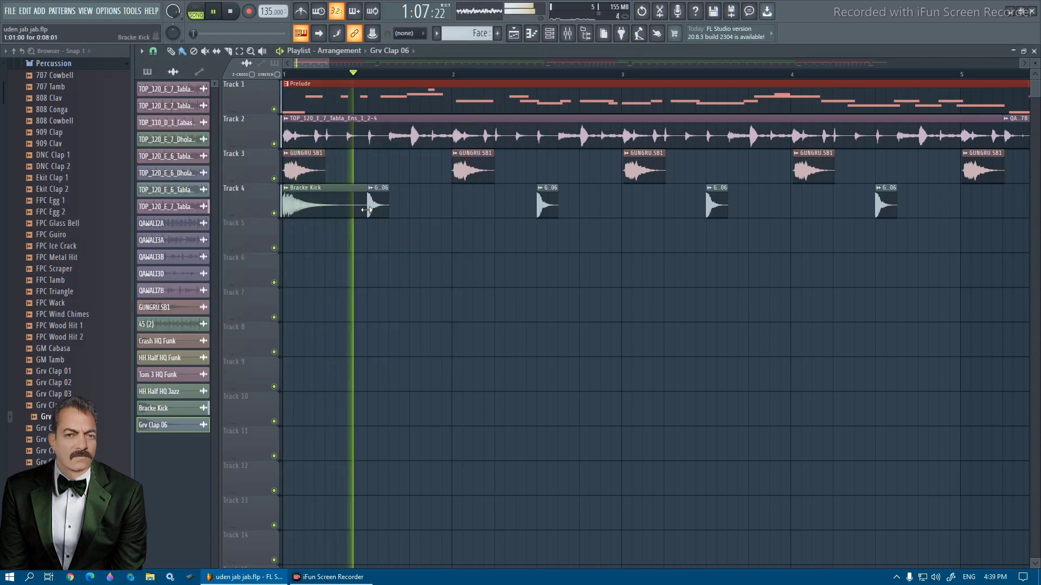
pyautogui.scroll(-2, 395, 264)
pyautogui.scroll(-2, 392, 255)
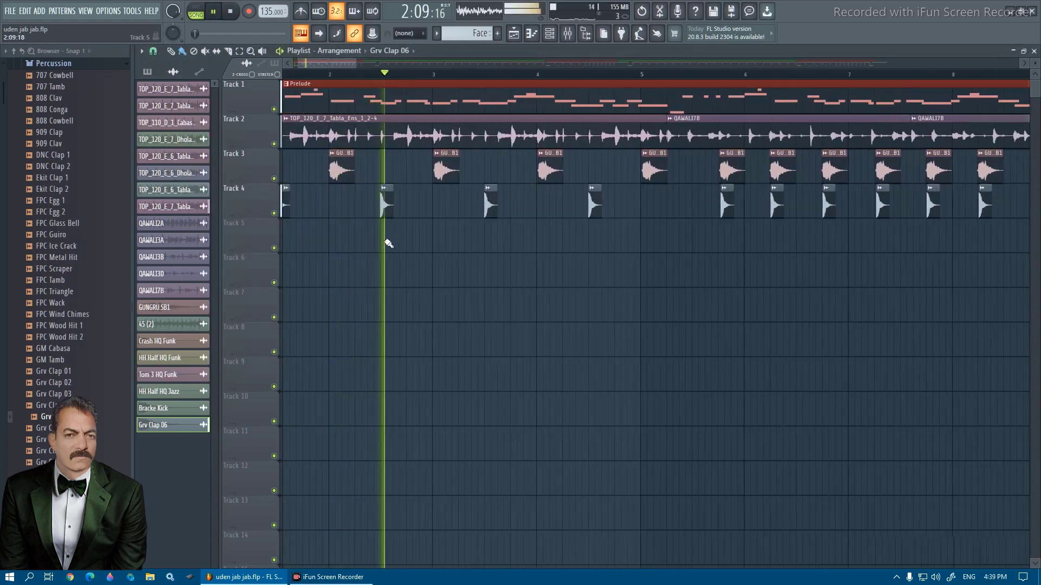
pyautogui.press('space')
pyautogui.scroll(2, 290, 274)
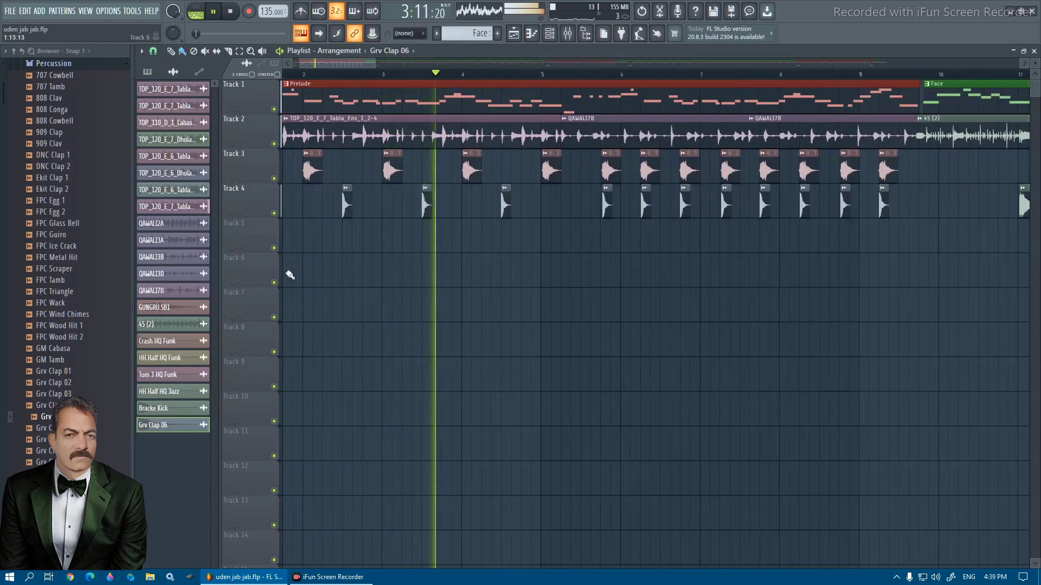
pyautogui.scroll(2, 295, 267)
pyautogui.scroll(2, 294, 268)
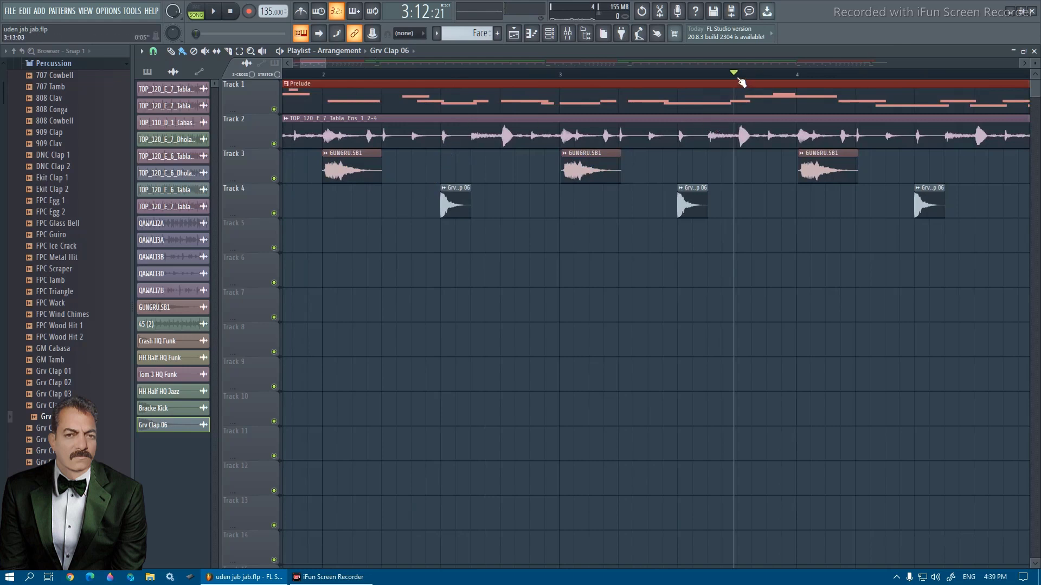
# Step: Move the playback position back to about bar 2 and play the Prelude with the Grv Clap 06 hits on Track 4
pyautogui.moveTo(737, 75); pyautogui.dragTo(145, 122)
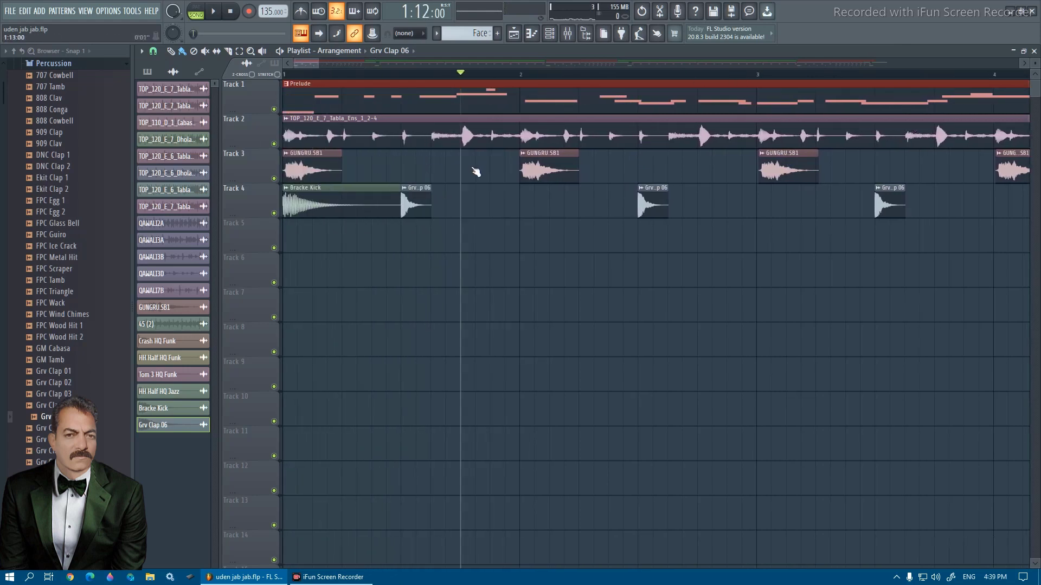
pyautogui.moveTo(475, 172); pyautogui.dragTo(518, 176)
pyautogui.press('space')
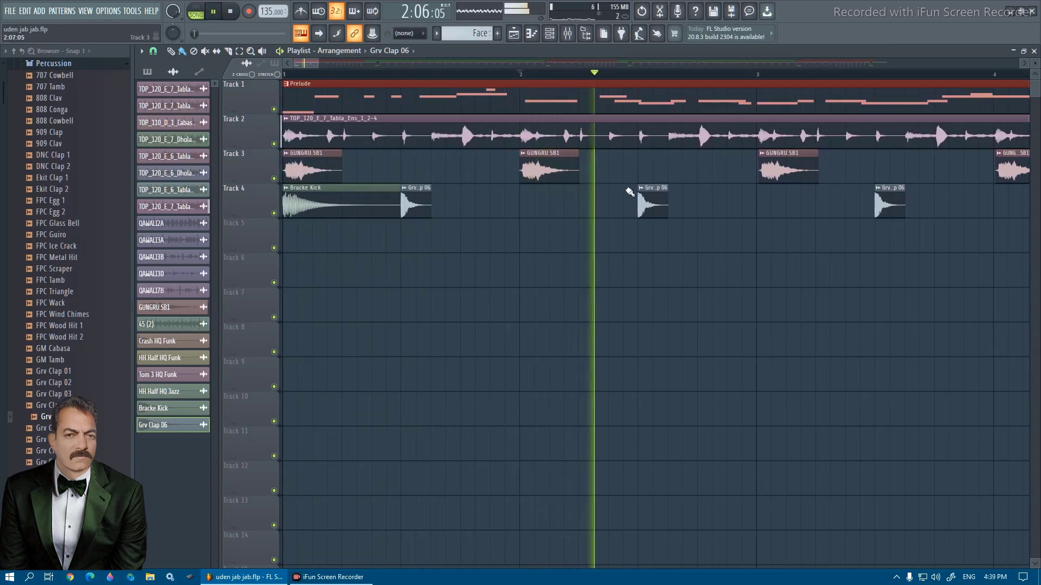
pyautogui.scroll(-2, 862, 240)
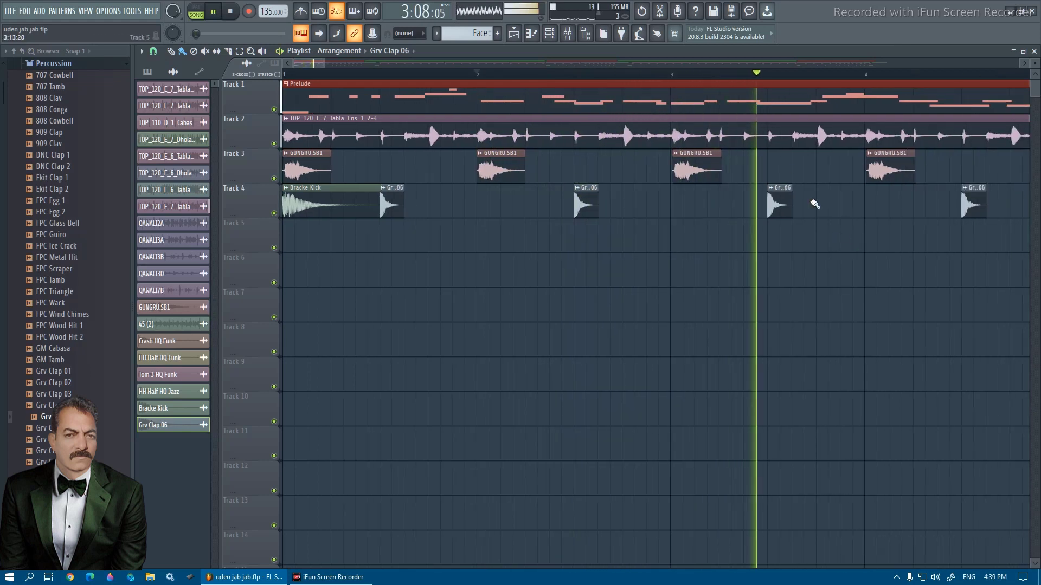
pyautogui.scroll(-1, 813, 201)
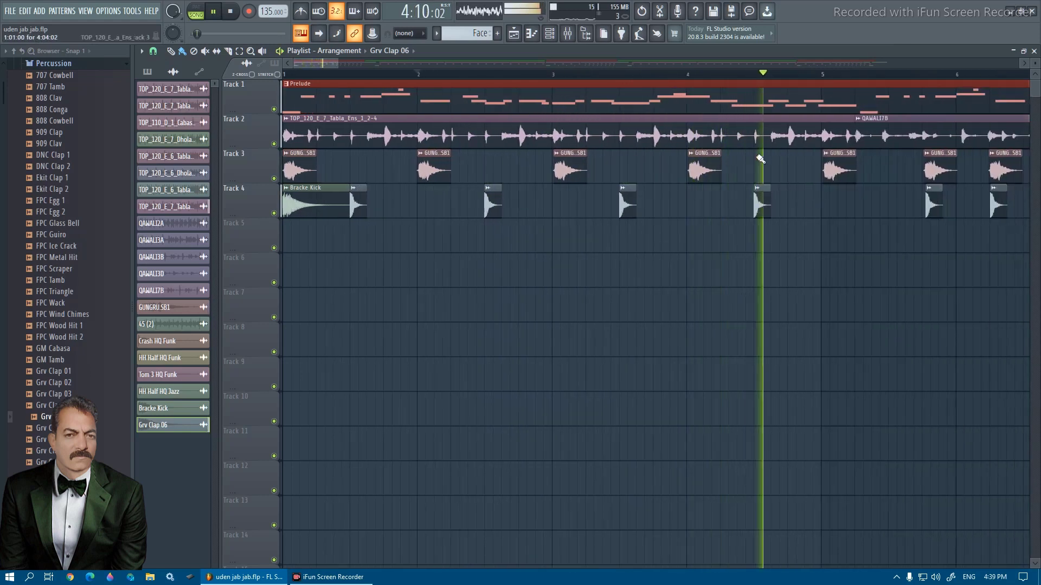
pyautogui.press('space')
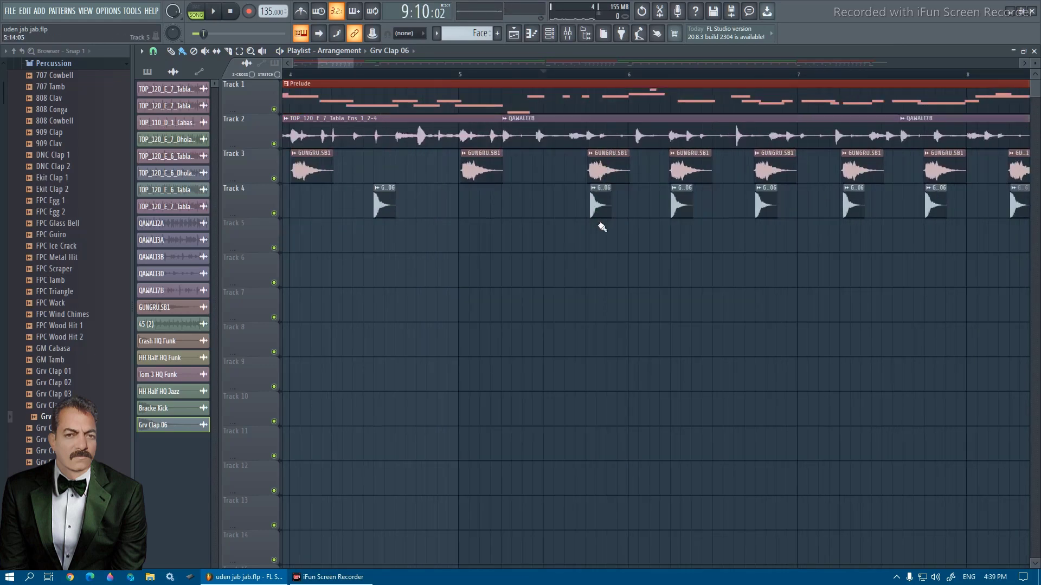
# Step: Play the song from bar 1 through the Prelude into the Face, up to the Bracke Kick at bar 11 on Track 4
pyautogui.scroll(-3, 518, 239)
pyautogui.scroll(-3, 516, 240)
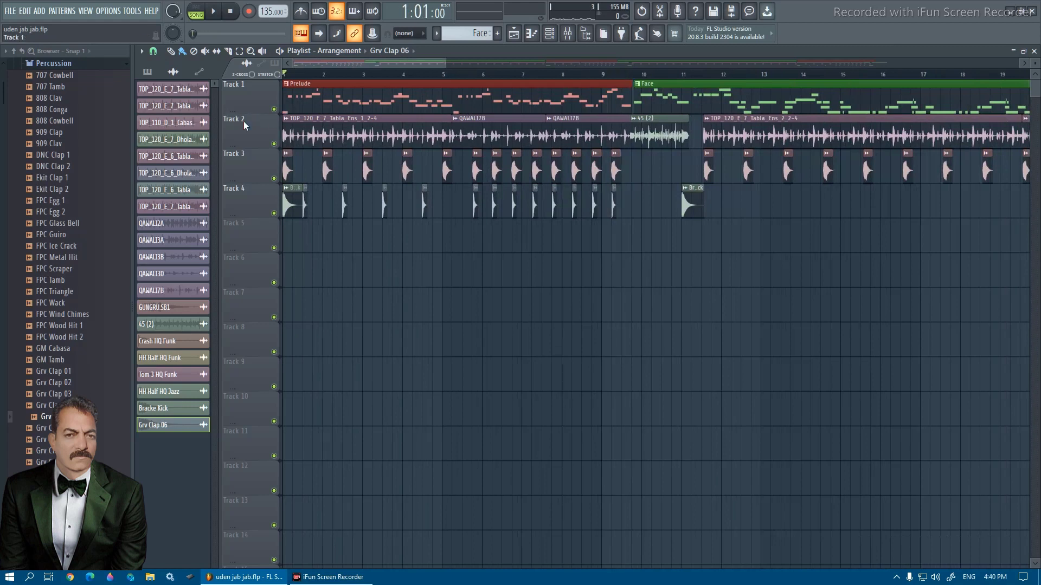
pyautogui.press('space')
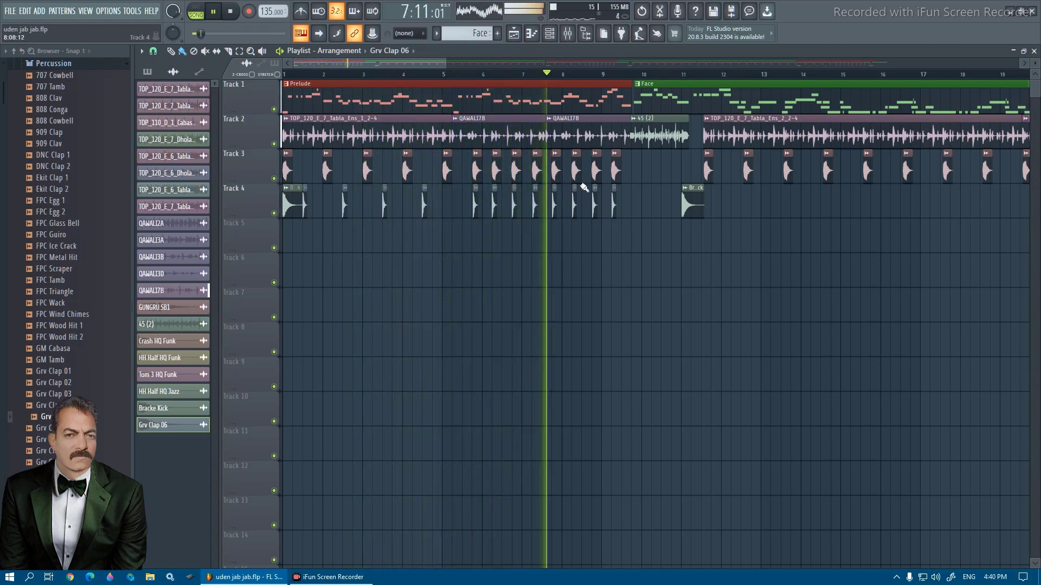
pyautogui.scroll(3, 678, 227)
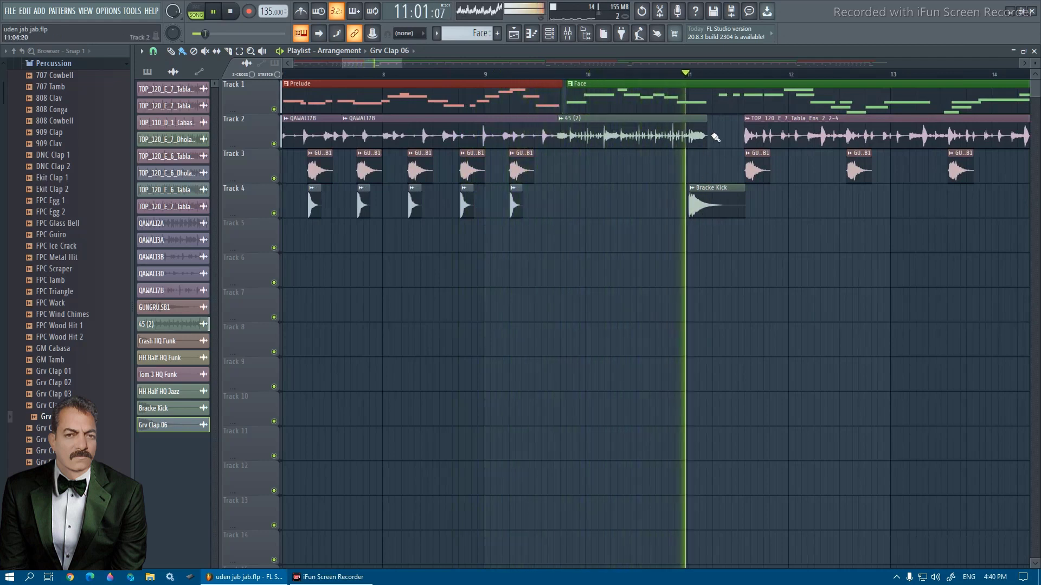
pyautogui.press('space')
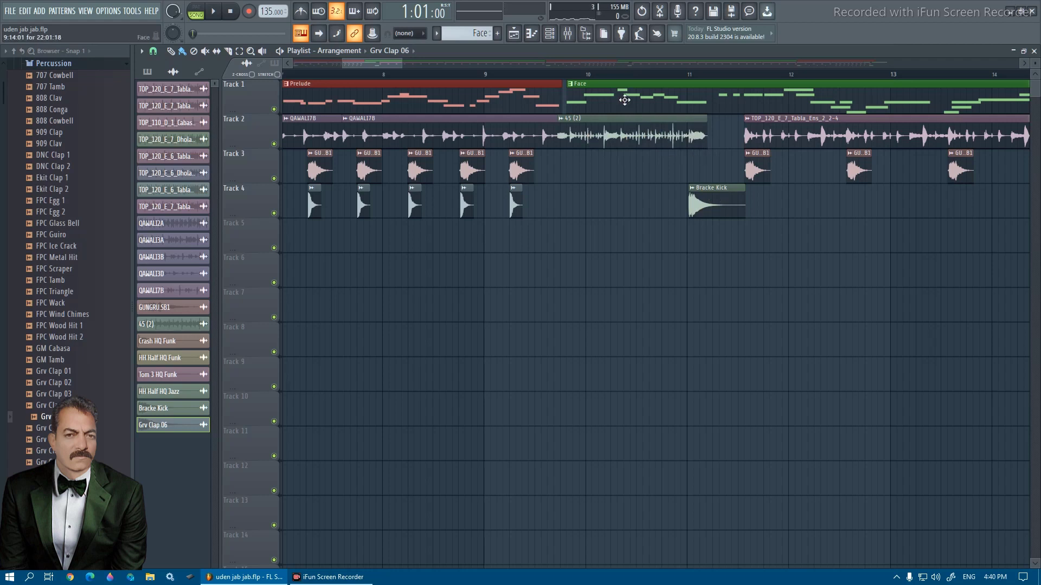
# Step: Play the first two bars of the full arrangement with all four tracks audible, and stop playback
pyautogui.click(552, 75)
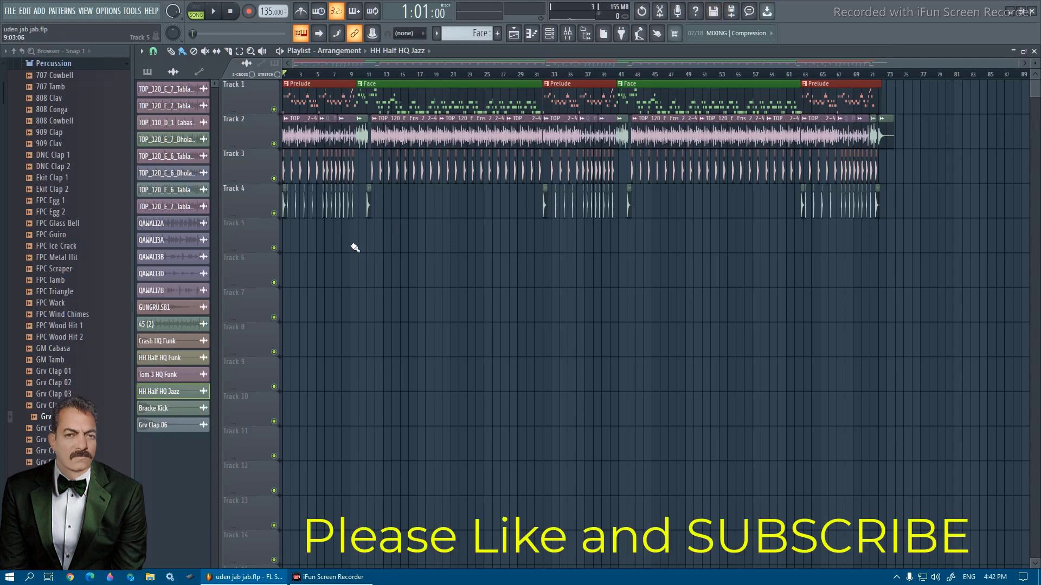
pyautogui.press('space')
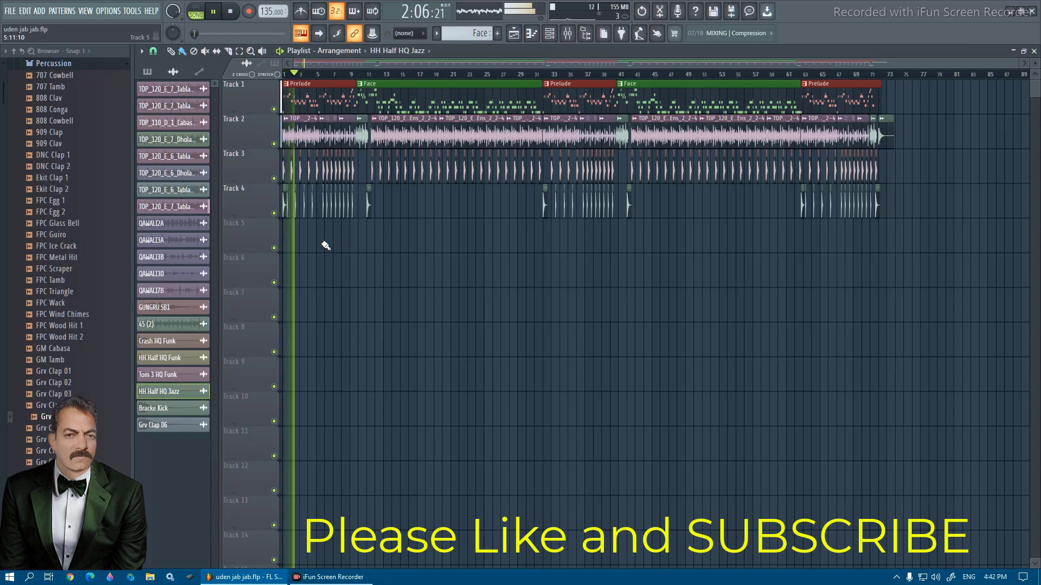
pyautogui.press('space')
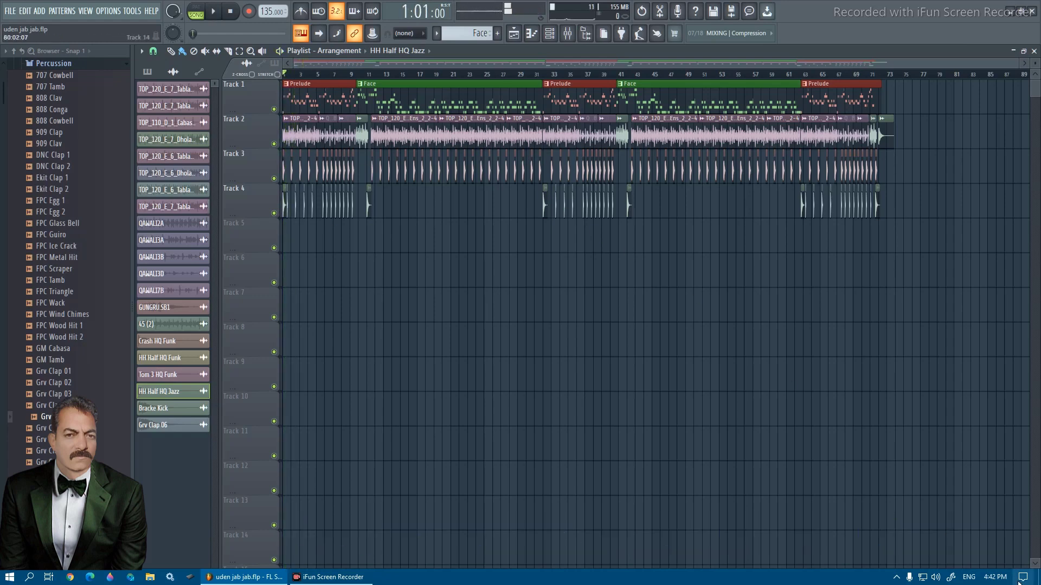